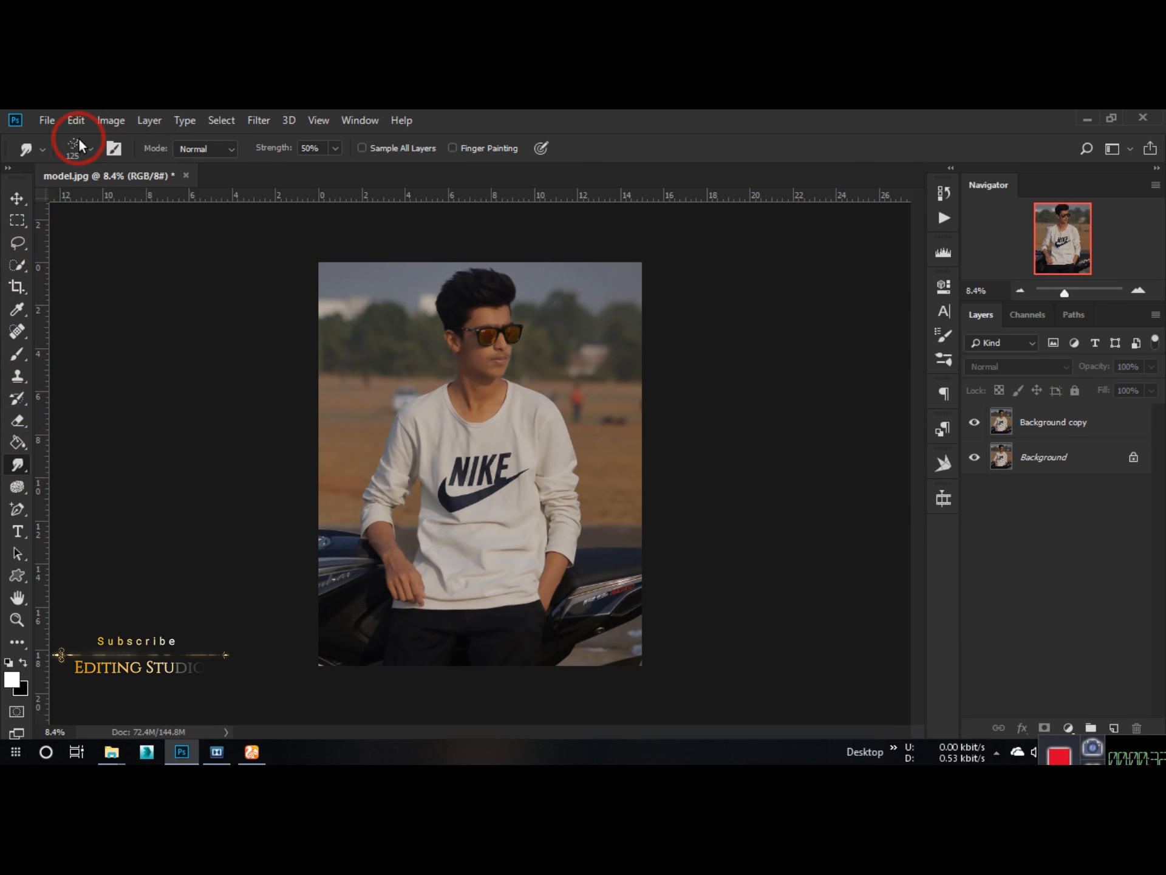
# Step: Select the Background copy layer and choose the second Skin smooth brush preset at 482 px for the Smudge tool
pyautogui.click(72, 147)
pyautogui.click(1053, 422)
pyautogui.click(73, 147)
pyautogui.click(168, 463)
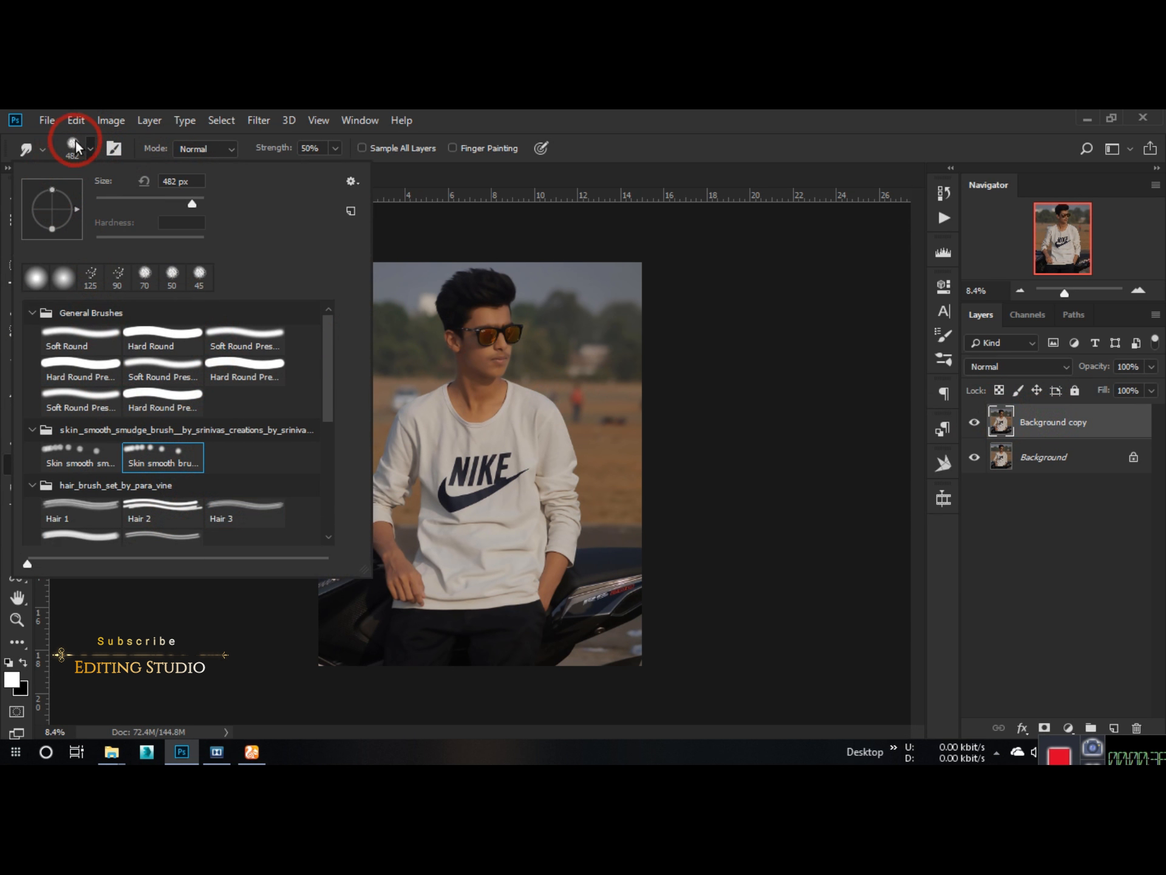
# Step: Duplicate the Background copy layer and open the High Pass filter on the duplicate
pyautogui.click(1096, 432)
pyautogui.moveTo(1096, 432); pyautogui.dragTo(1115, 728)
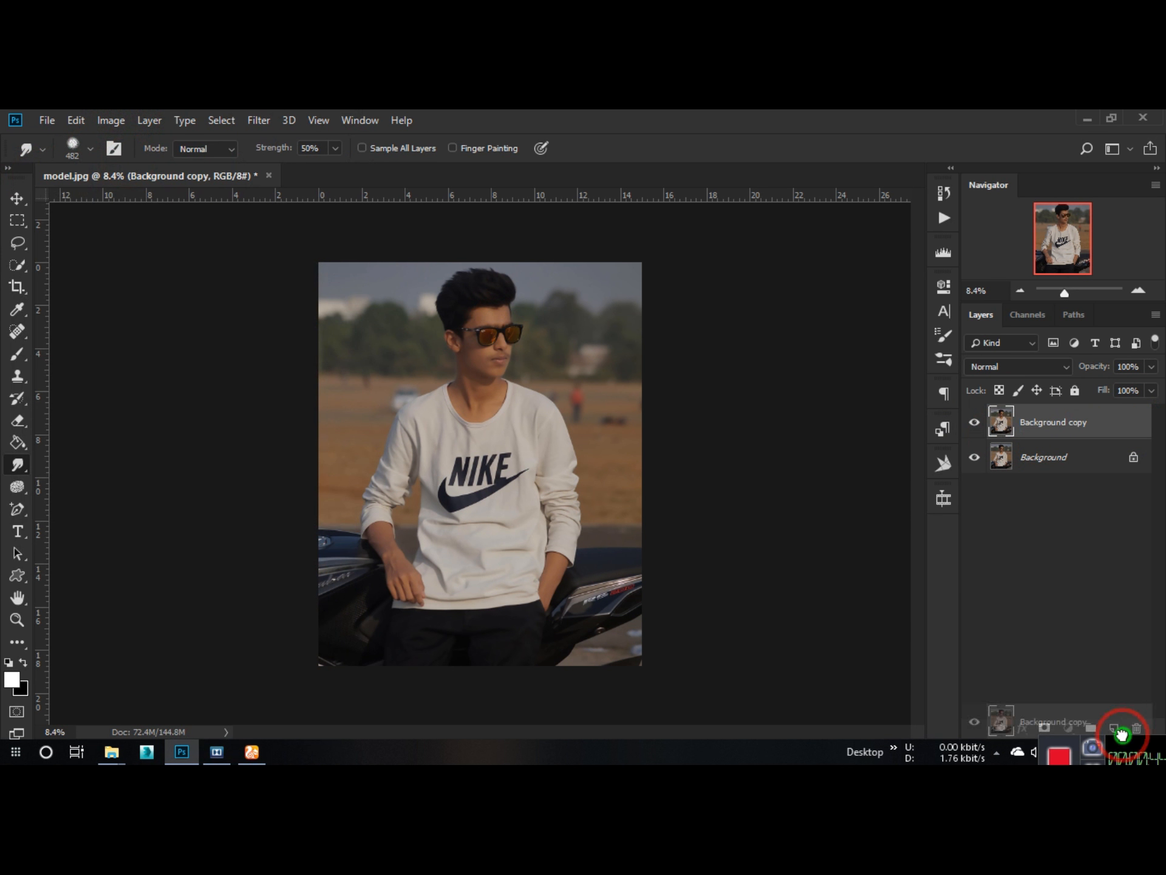
pyautogui.click(258, 121)
pyautogui.moveTo(328, 527)
pyautogui.click(498, 539)
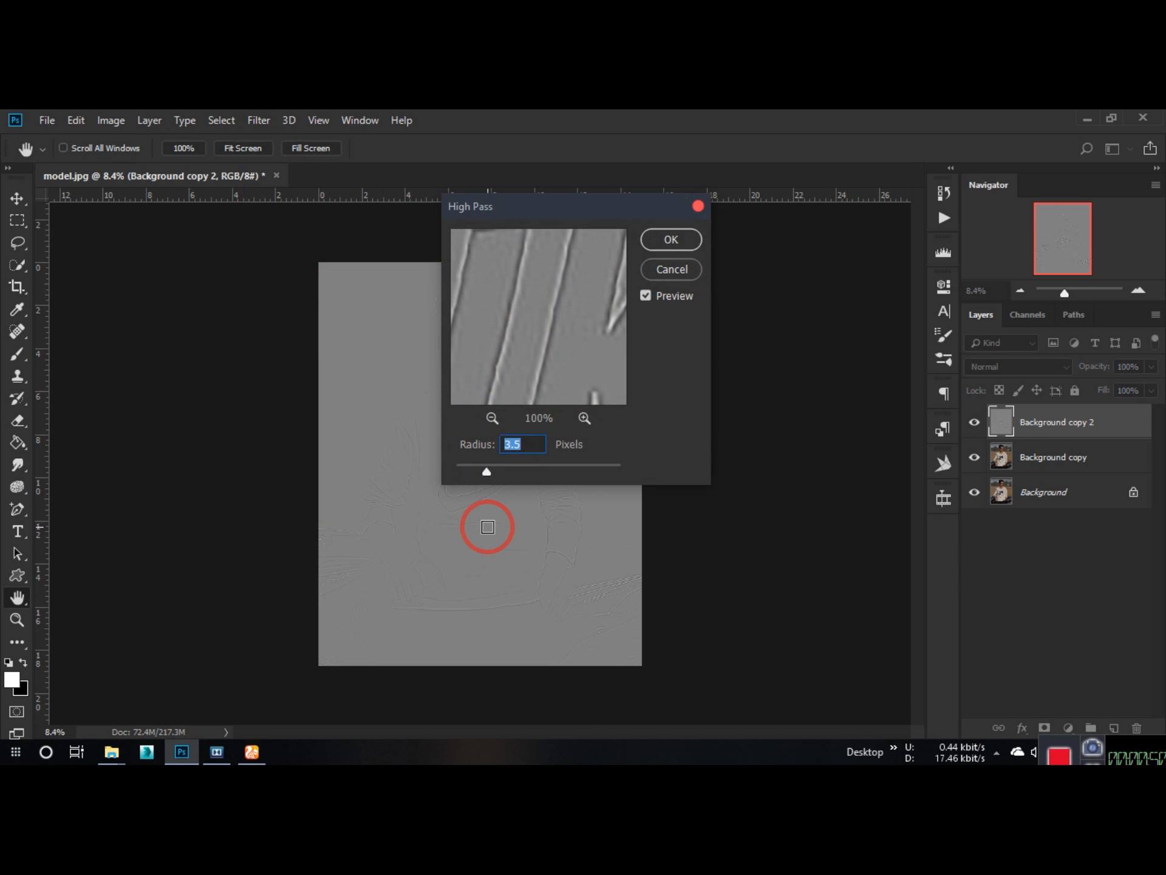
# Step: Lower the High Pass radius to about 3.1 pixels while checking the face in the filter preview
pyautogui.click(492, 425)
pyautogui.click(492, 426)
pyautogui.moveTo(547, 273); pyautogui.dragTo(559, 494)
pyautogui.moveTo(543, 243); pyautogui.dragTo(544, 300)
pyautogui.click(493, 421)
pyautogui.click(528, 300)
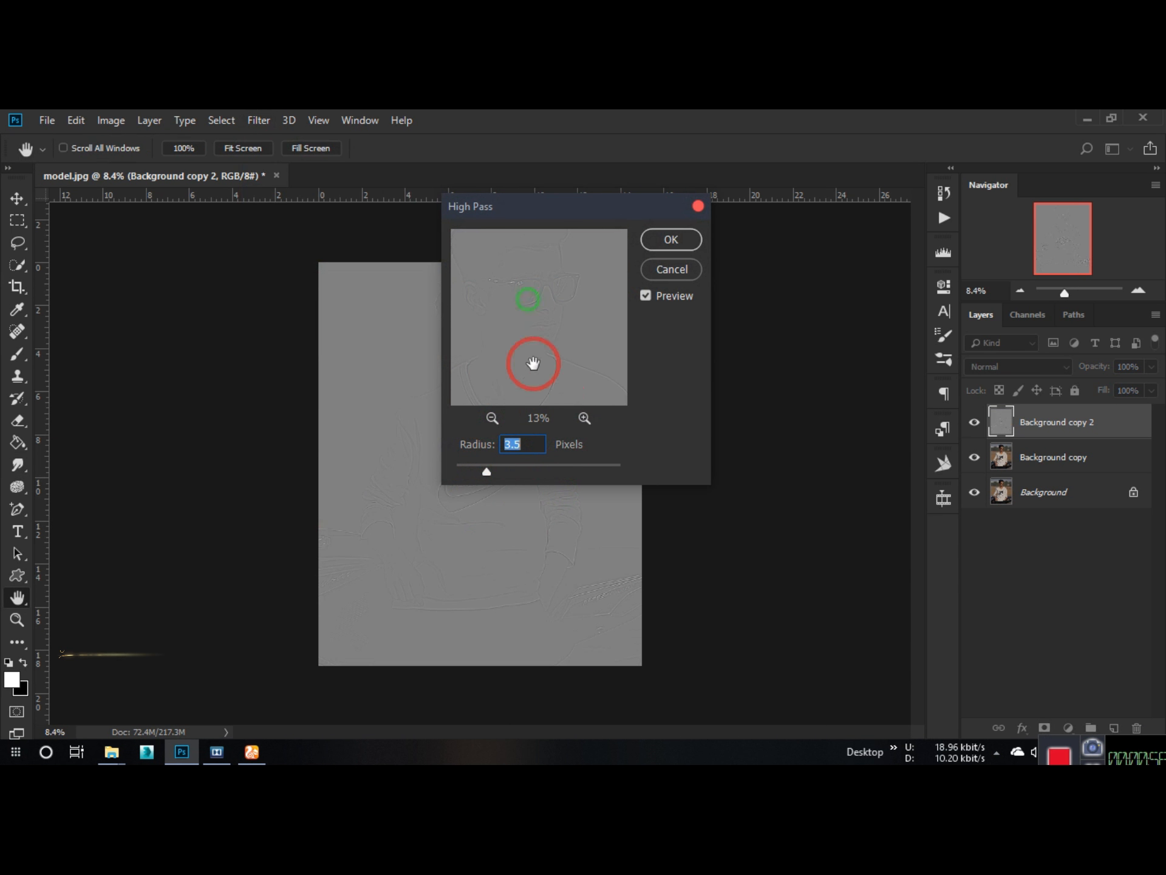
pyautogui.click(583, 418)
pyautogui.moveTo(487, 472); pyautogui.dragTo(476, 472)
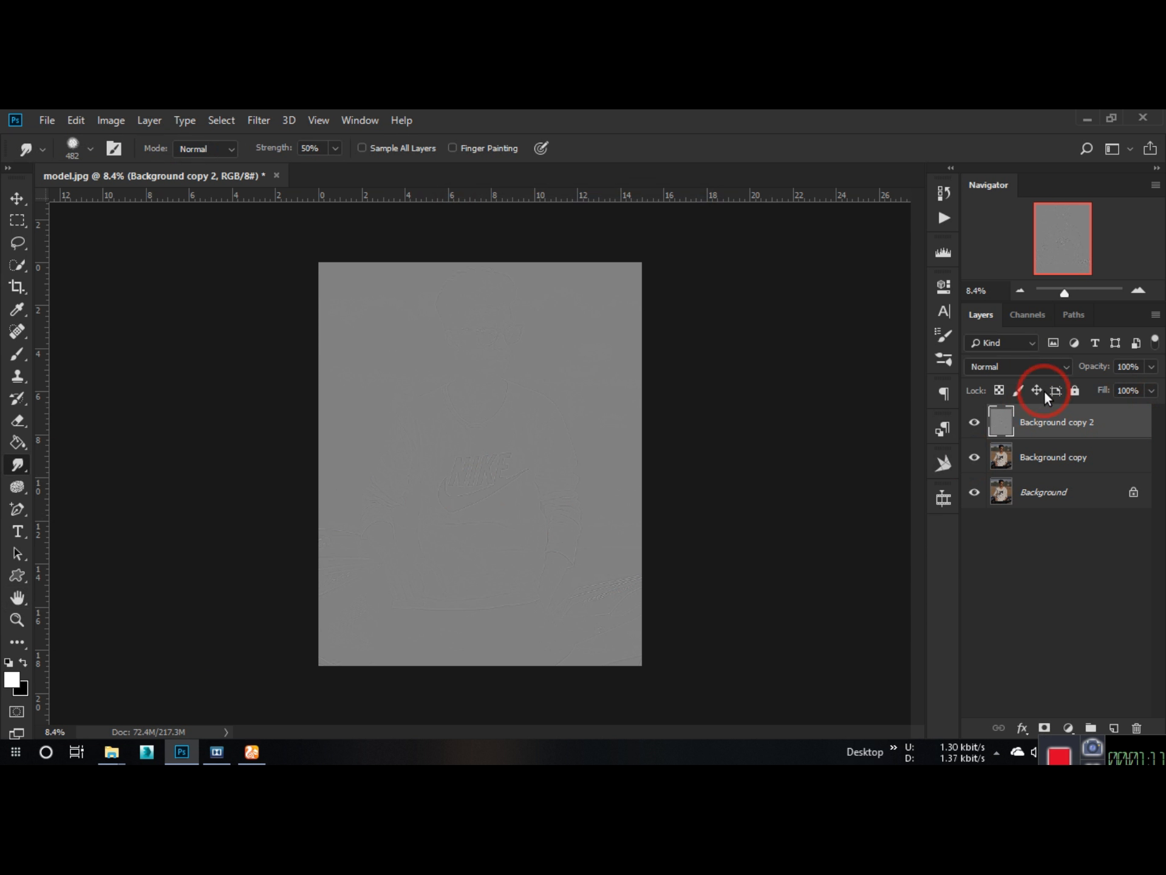
# Step: Set the blend mode of the High Pass layer, Background copy 2, to Soft Light
pyautogui.click(1018, 366)
pyautogui.click(1025, 316)
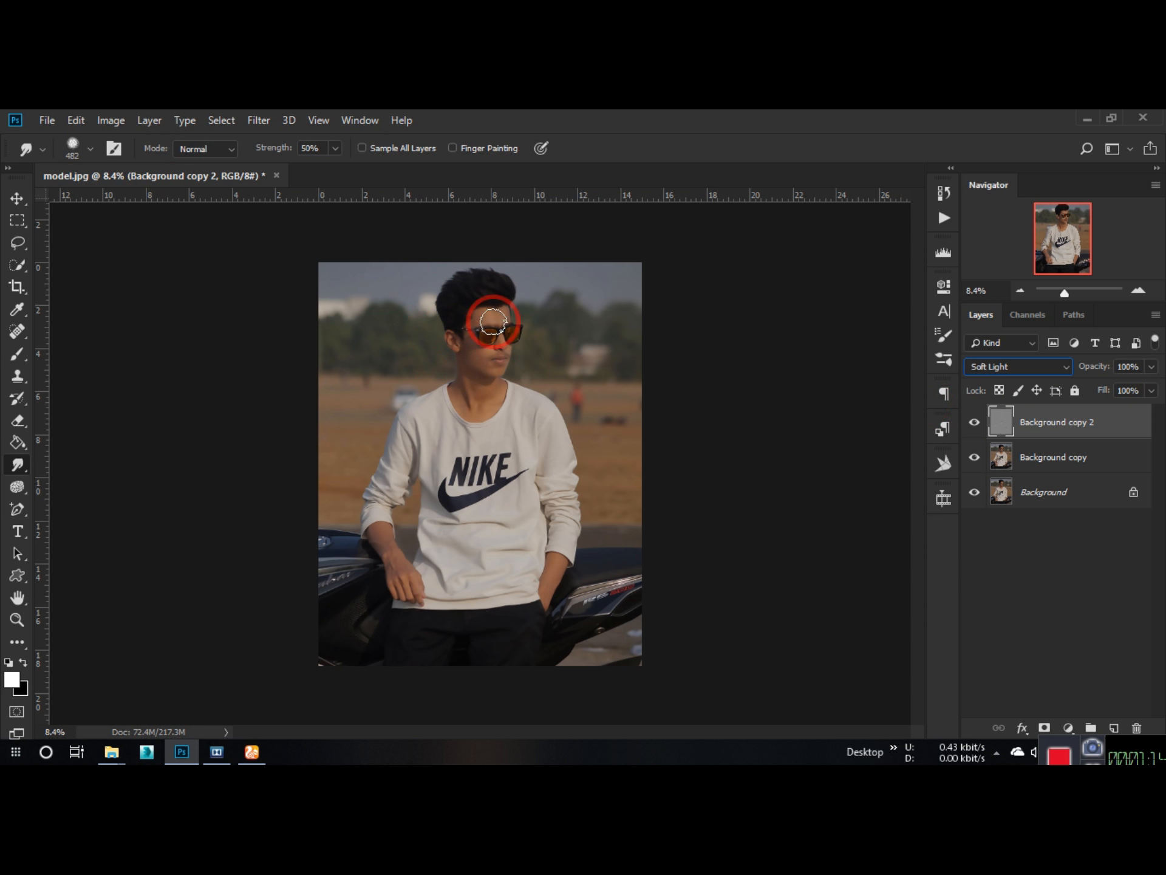
pyautogui.scroll(5, 495, 309)
pyautogui.scroll(3, 493, 322)
# Step: Try different blend modes on the High Pass layer over the face and settle on Linear Light
pyautogui.click(1018, 366)
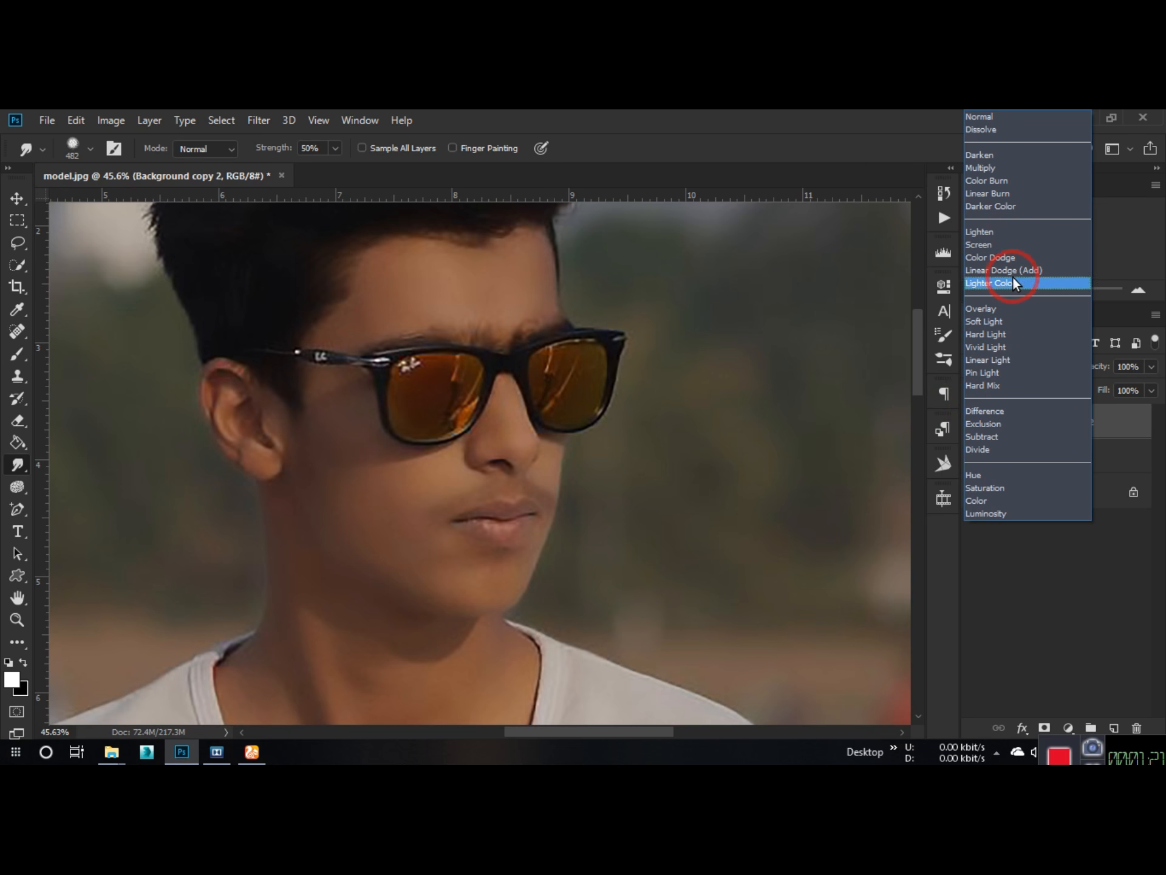
pyautogui.click(1008, 364)
pyautogui.click(1009, 366)
pyautogui.click(1003, 129)
pyautogui.press('Down')
pyautogui.press('Down')
pyautogui.press('Down')
pyautogui.press('Down')
pyautogui.press('Down')
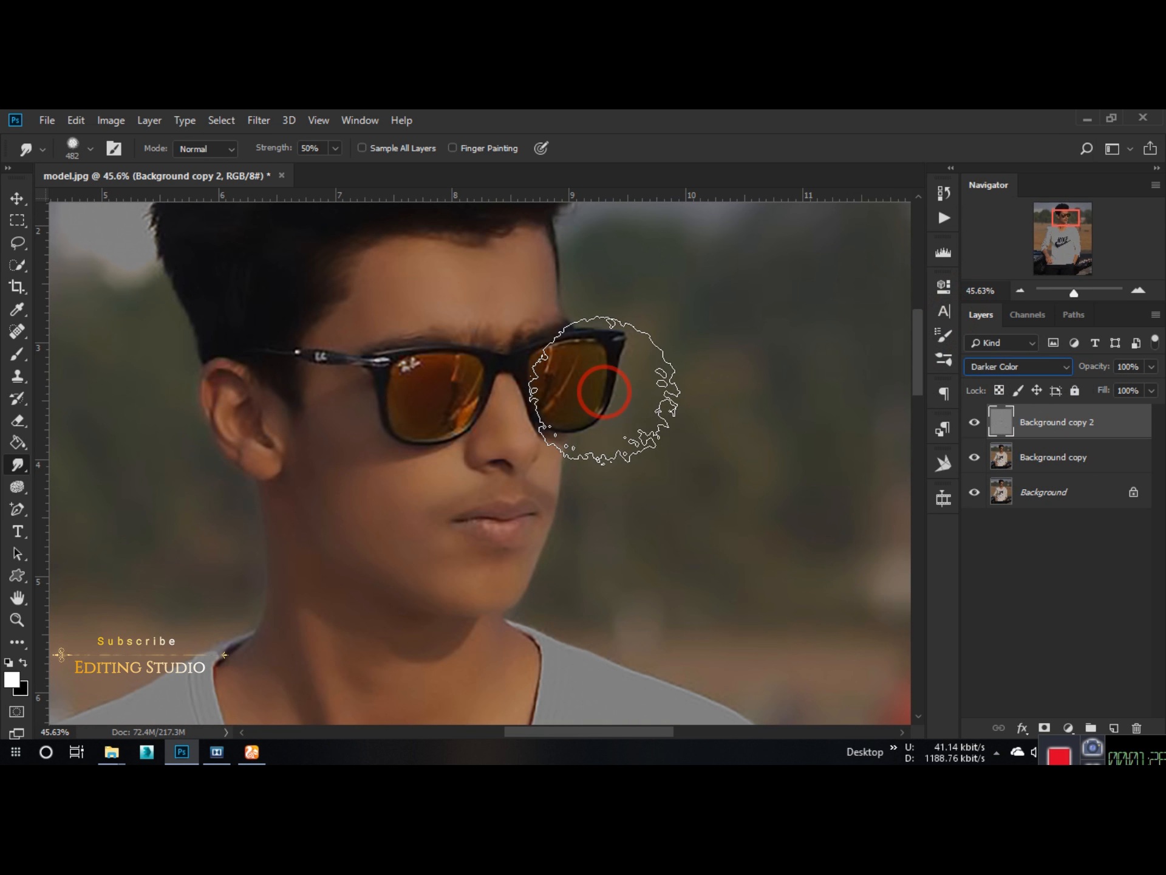
pyautogui.press('Down')
pyautogui.press('Down')
pyautogui.press('Down')
pyautogui.press('Down')
pyautogui.press('Down')
pyautogui.press('Down')
pyautogui.press('Down')
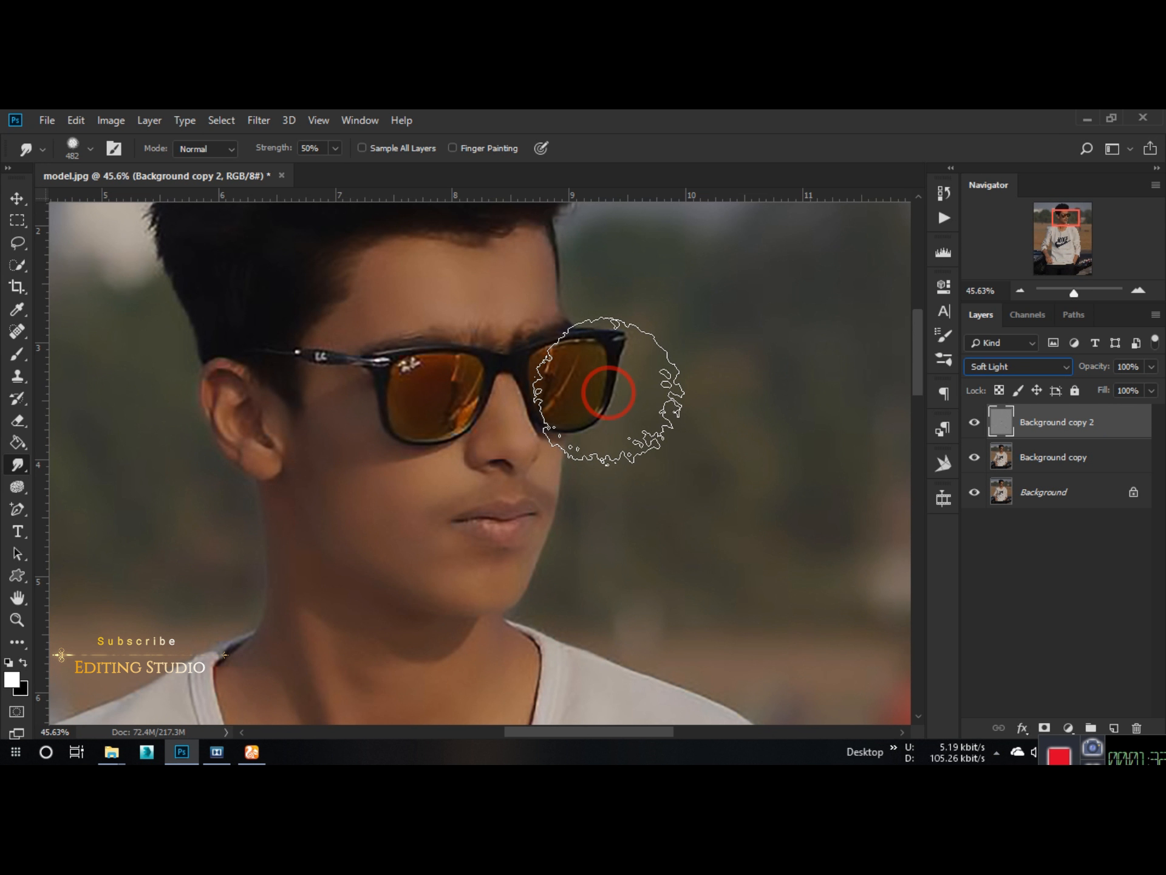
pyautogui.press('Down')
pyautogui.press('Down')
pyautogui.press('Down')
pyautogui.press('Down')
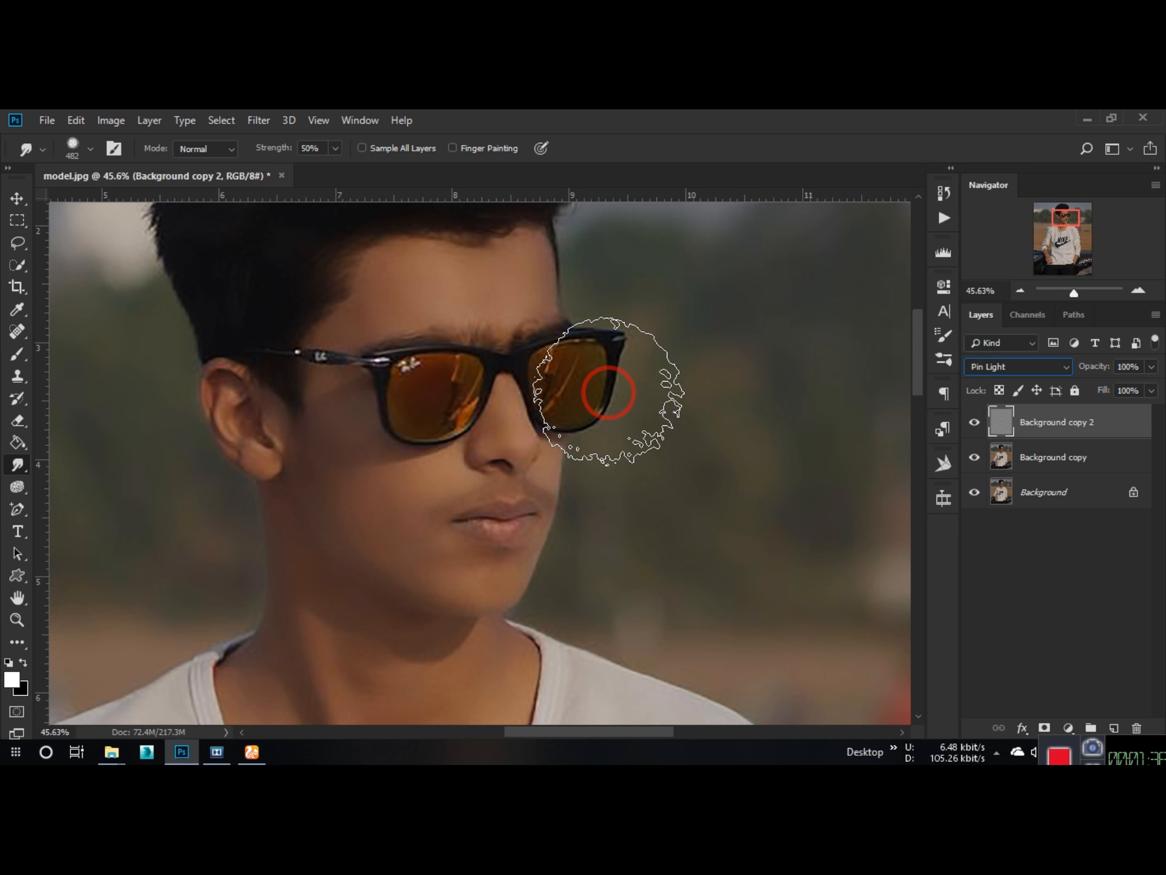
pyautogui.press('Up')
# Step: Merge the High Pass layer with the Background copy layer
pyautogui.scroll(-5, 453, 384)
pyautogui.keyDown('ctrl'); pyautogui.click(1083, 459); pyautogui.keyUp('ctrl')
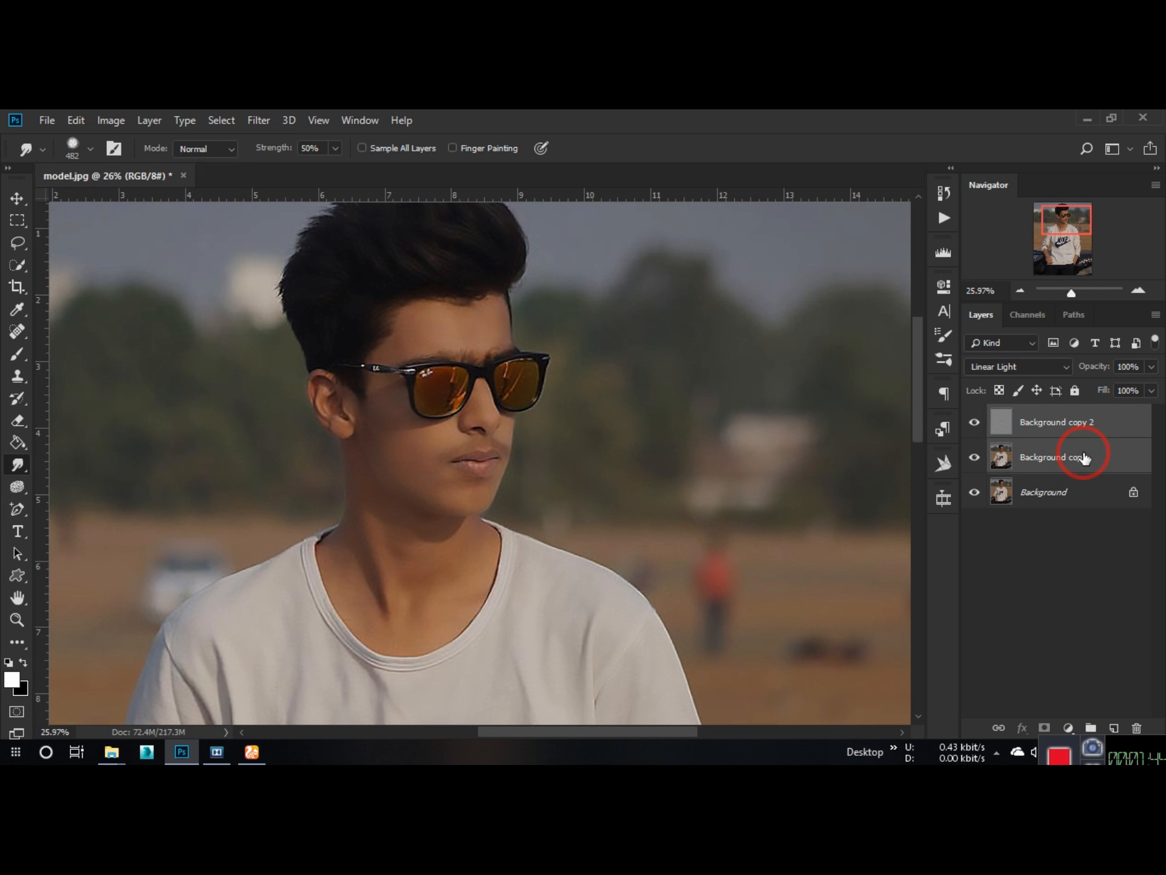
pyautogui.hotkey('ctrl', 'e')
# Step: Set the Smudge strength to 8% and the brush size to 100, and smooth the skin on the forehead
pyautogui.scroll(1, 436, 353)
pyautogui.scroll(7, 435, 352)
pyautogui.moveTo(278, 149); pyautogui.dragTo(235, 159)
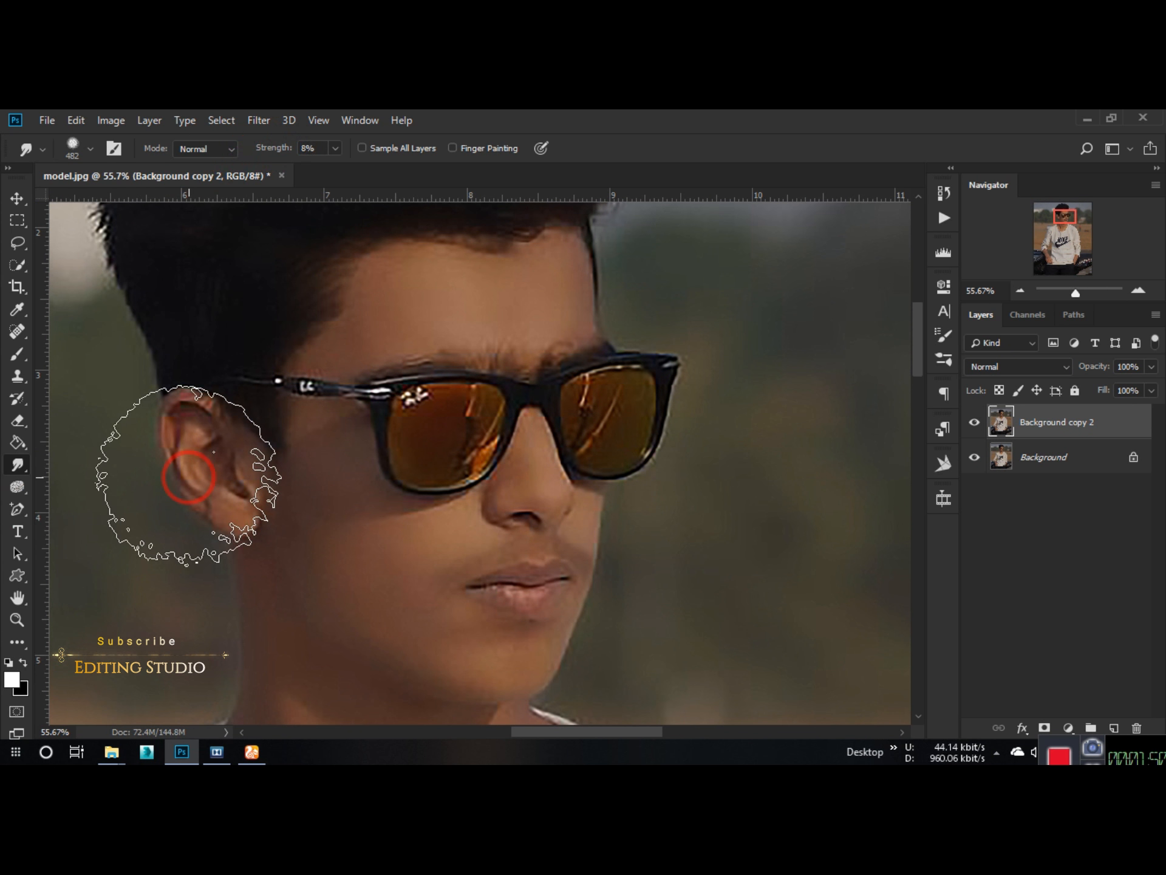
pyautogui.press('[')
pyautogui.press('[')
pyautogui.press('[')
pyautogui.press('[')
pyautogui.press('[')
pyautogui.press('[')
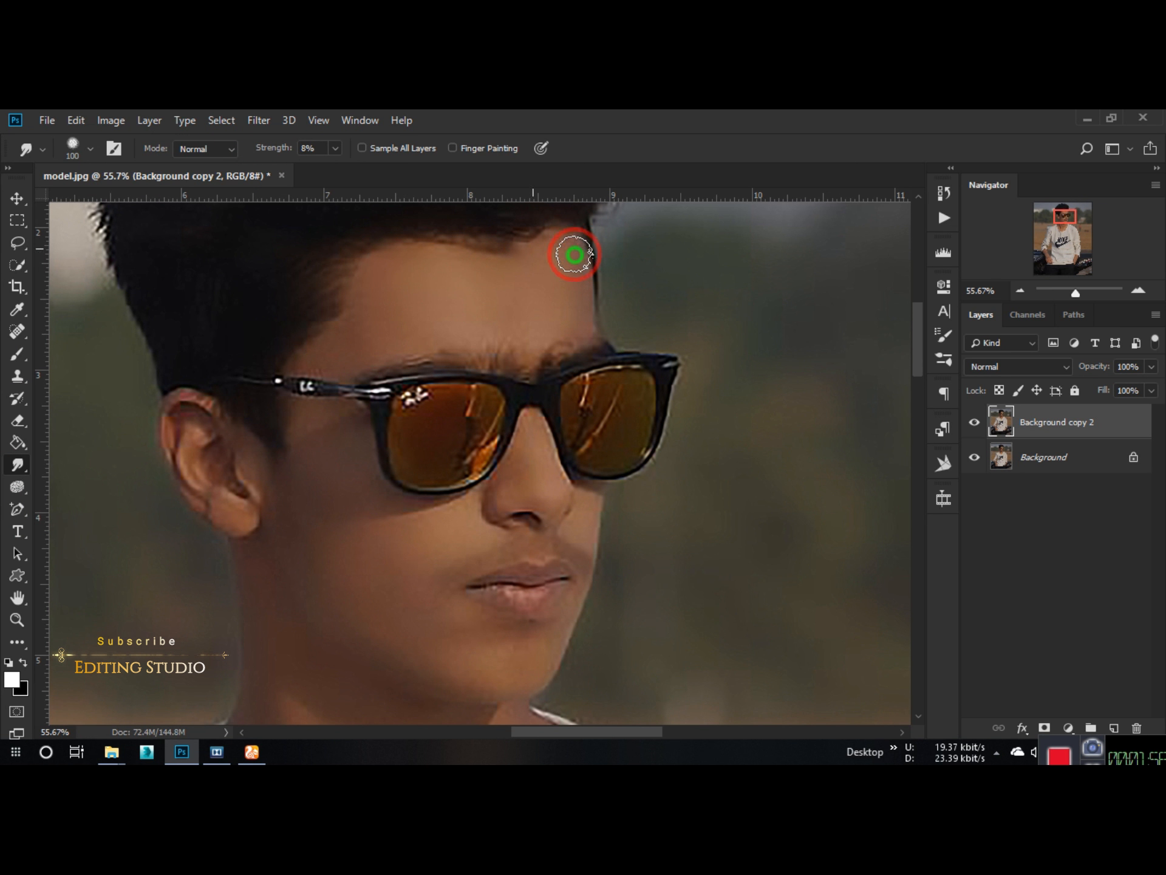
pyautogui.moveTo(535, 323)
pyautogui.mouseDown()
pyautogui.moveTo(455, 294)
pyautogui.moveTo(308, 355)
pyautogui.moveTo(410, 310)
pyautogui.mouseUp()
# Step: Smudge the cheek, jaw and nose with a brush of about 125 px to smooth the skin
pyautogui.press('space')
pyautogui.moveTo(361, 433); pyautogui.dragTo(418, 344)
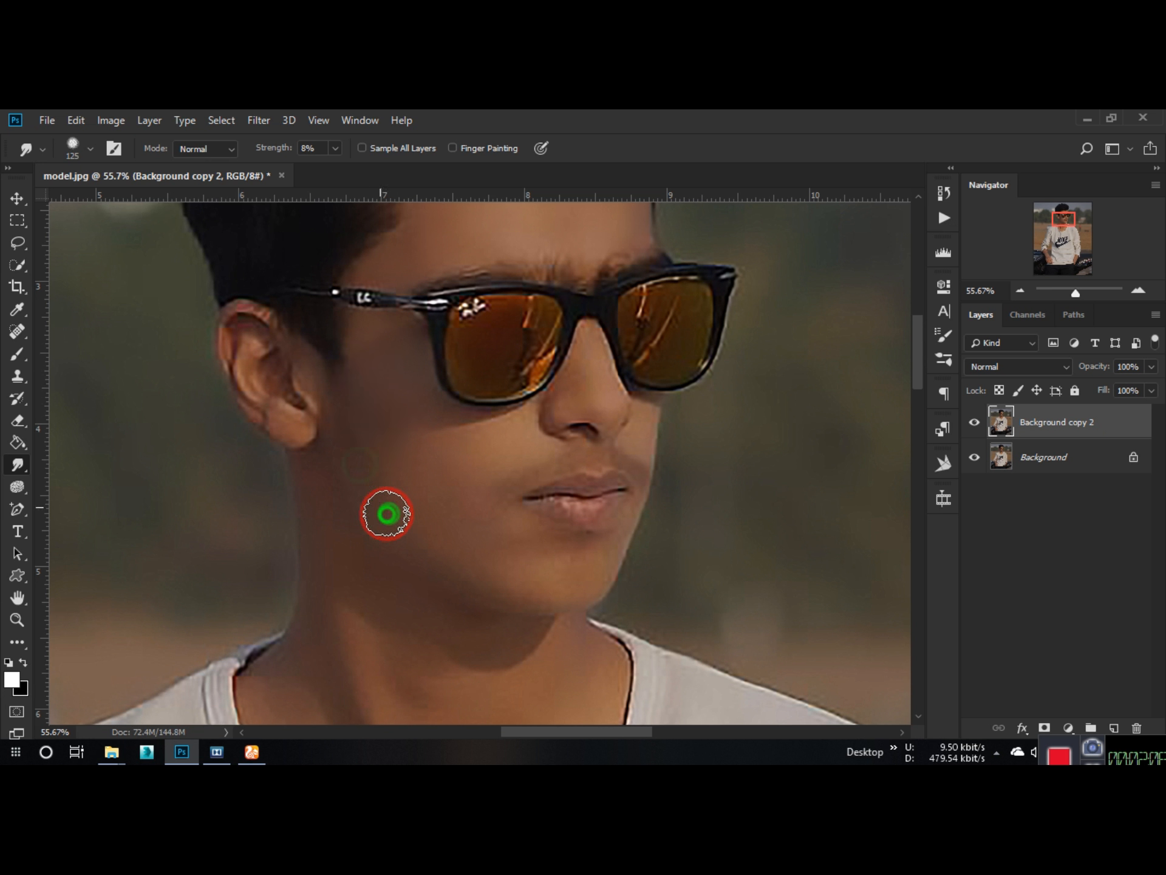
pyautogui.moveTo(528, 582); pyautogui.dragTo(459, 525)
pyautogui.moveTo(490, 458); pyautogui.dragTo(508, 453)
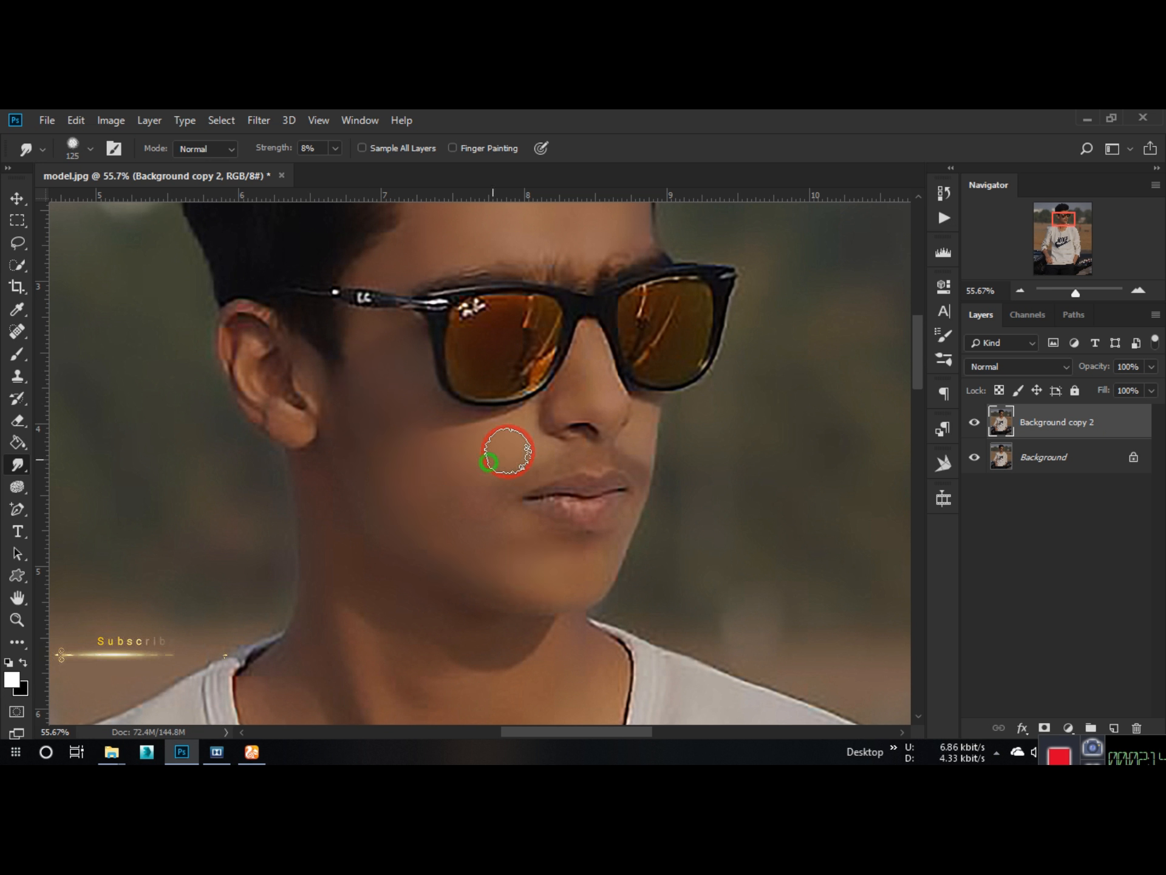
pyautogui.press('[')
pyautogui.moveTo(591, 344); pyautogui.dragTo(565, 395)
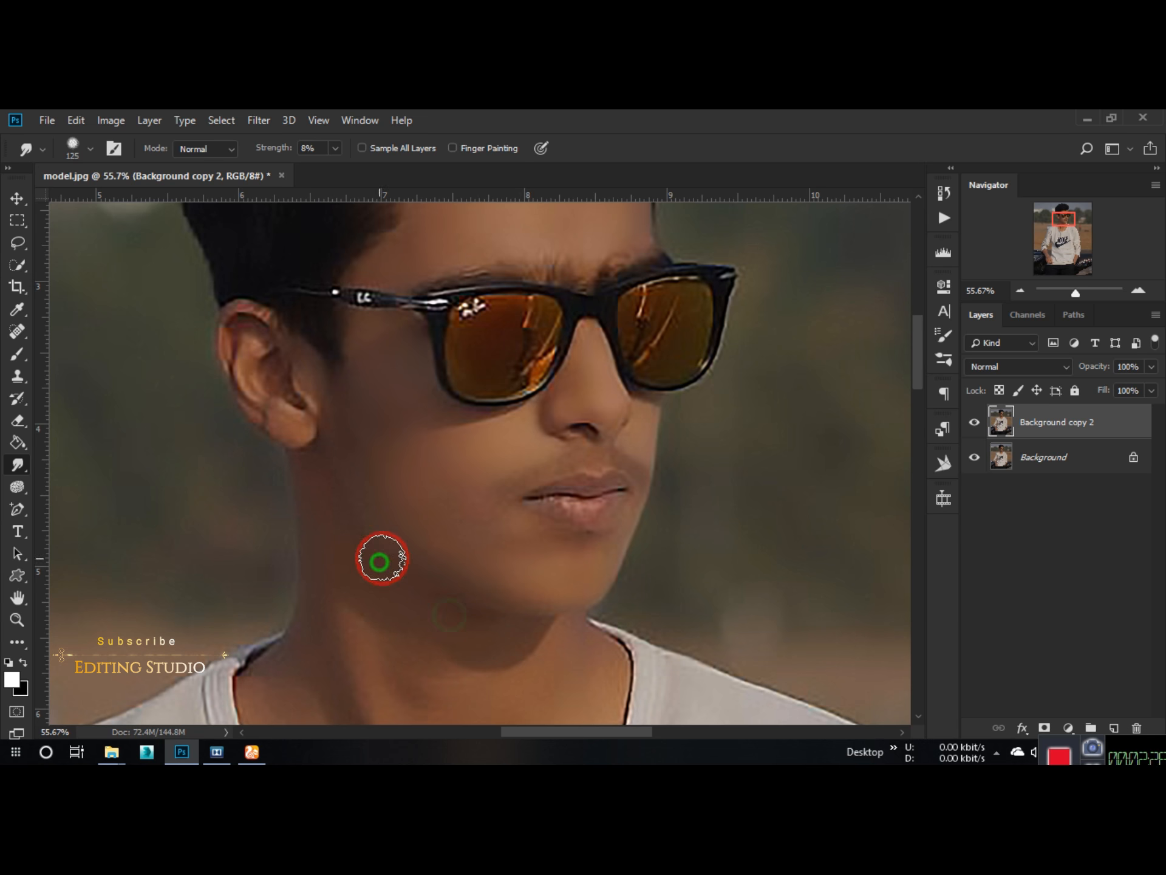
# Step: Smudge the neck and the skin along the shirt collar with the 125 px brush
pyautogui.press('space')
pyautogui.moveTo(305, 592); pyautogui.dragTo(255, 458)
pyautogui.moveTo(261, 514)
pyautogui.mouseDown()
pyautogui.moveTo(237, 551)
pyautogui.moveTo(296, 625)
pyautogui.mouseUp()
pyautogui.press('space')
pyautogui.moveTo(307, 633); pyautogui.dragTo(284, 492)
pyautogui.moveTo(195, 457); pyautogui.dragTo(235, 549)
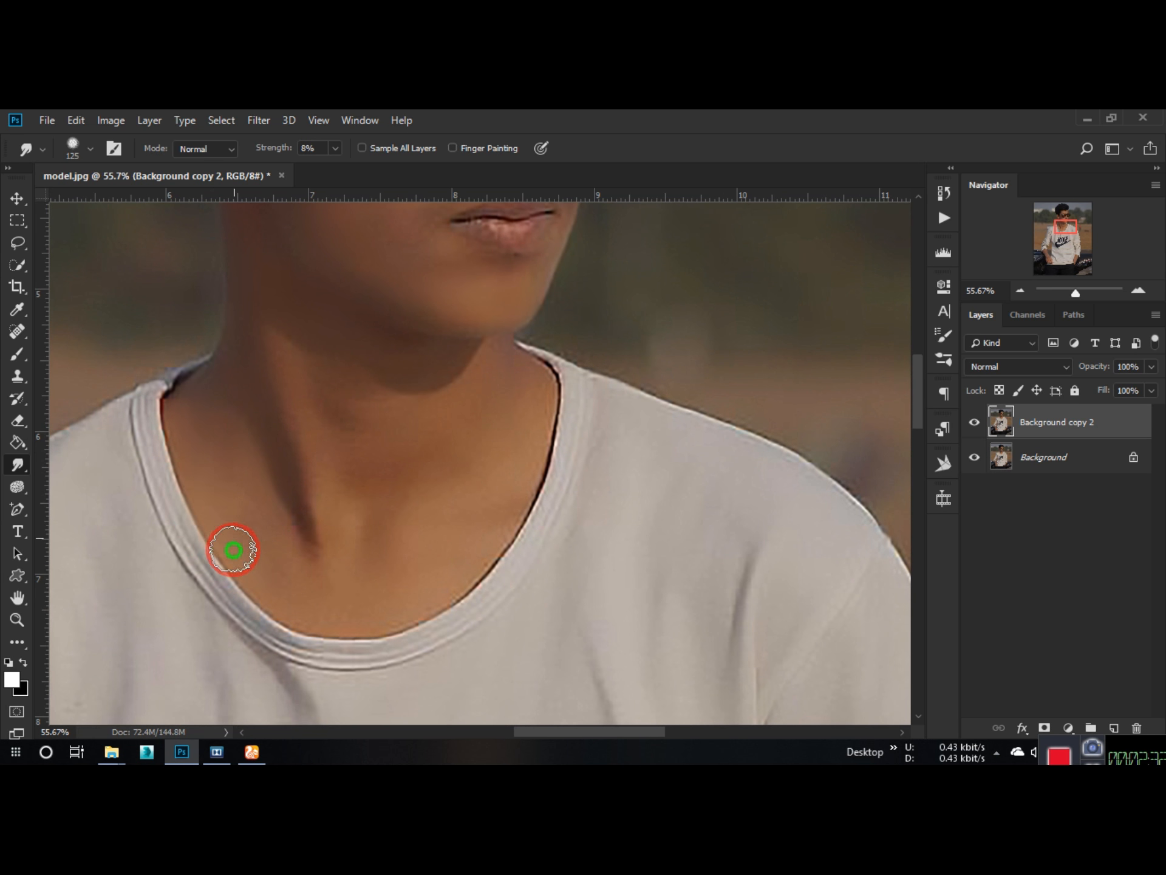
pyautogui.moveTo(166, 426)
pyautogui.mouseDown()
pyautogui.moveTo(276, 619)
pyautogui.moveTo(394, 629)
pyautogui.mouseUp()
pyautogui.moveTo(273, 516); pyautogui.dragTo(297, 556)
pyautogui.moveTo(497, 535)
pyautogui.mouseDown()
pyautogui.moveTo(487, 368)
pyautogui.moveTo(423, 463)
pyautogui.moveTo(276, 352)
pyautogui.mouseUp()
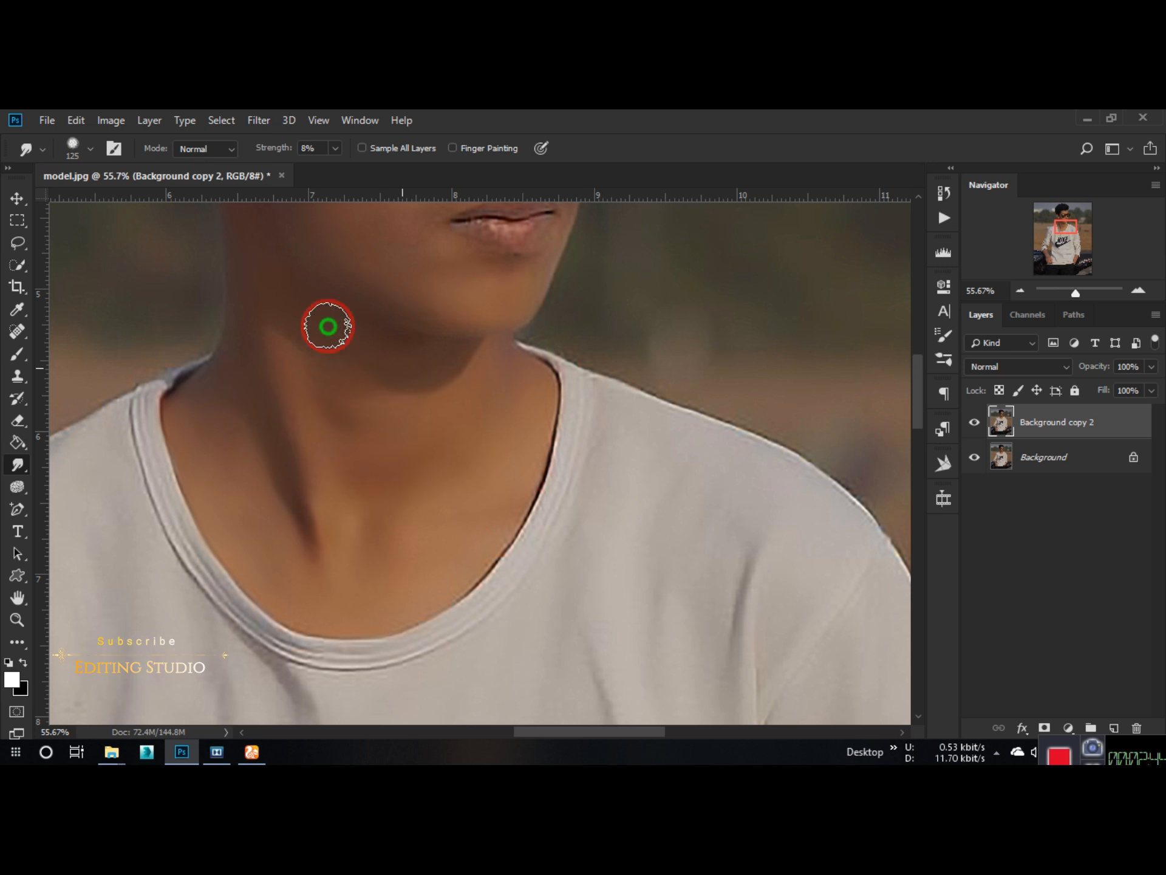
# Step: Reduce the Smudge brush to 90 px and smooth the skin of the ear
pyautogui.press('space')
pyautogui.moveTo(313, 307)
pyautogui.mouseDown()
pyautogui.moveTo(373, 470)
pyautogui.moveTo(387, 469)
pyautogui.mouseUp()
pyautogui.press('[')
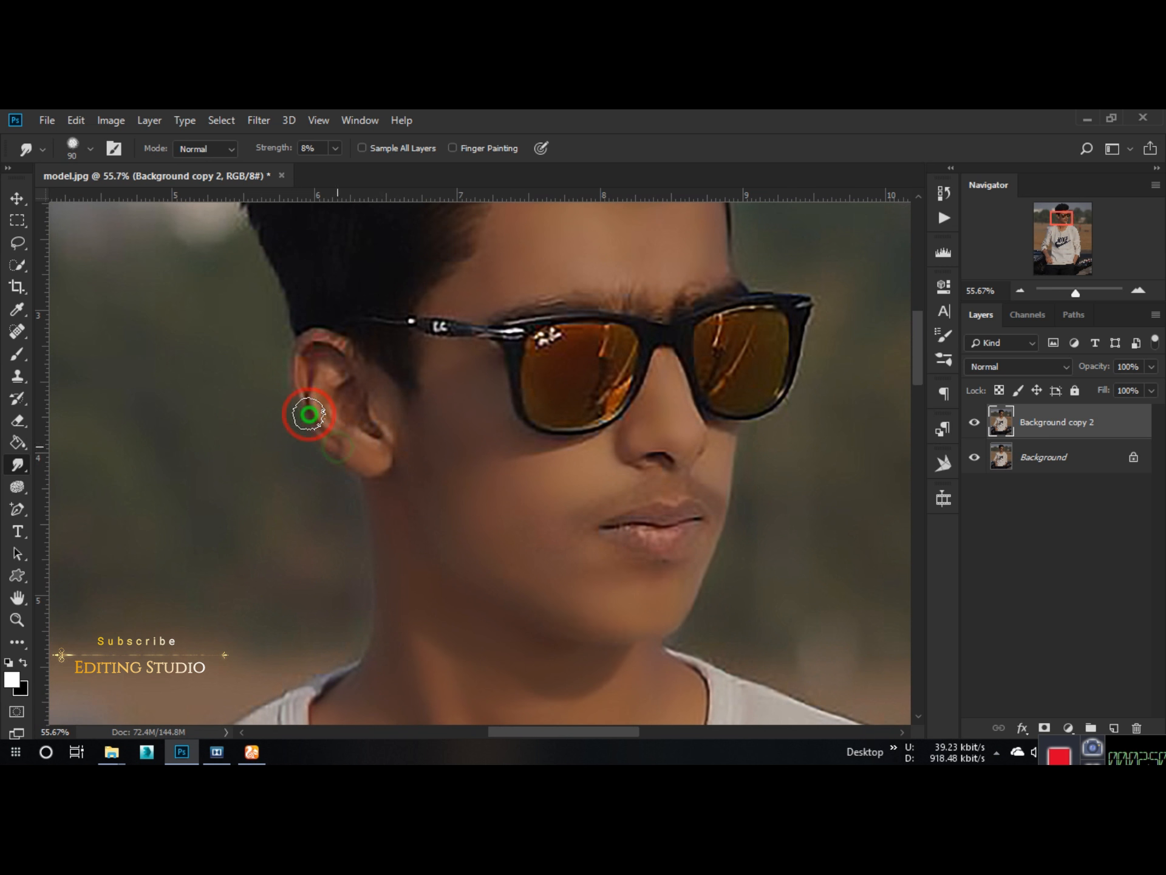
pyautogui.moveTo(362, 367)
pyautogui.mouseDown()
pyautogui.moveTo(390, 388)
pyautogui.moveTo(382, 427)
pyautogui.mouseUp()
# Step: Enlarge the Smudge brush to 200 px and smooth the forearm and hand resting on the motorcycle
pyautogui.scroll(-12, 354, 399)
pyautogui.scroll(10, 412, 541)
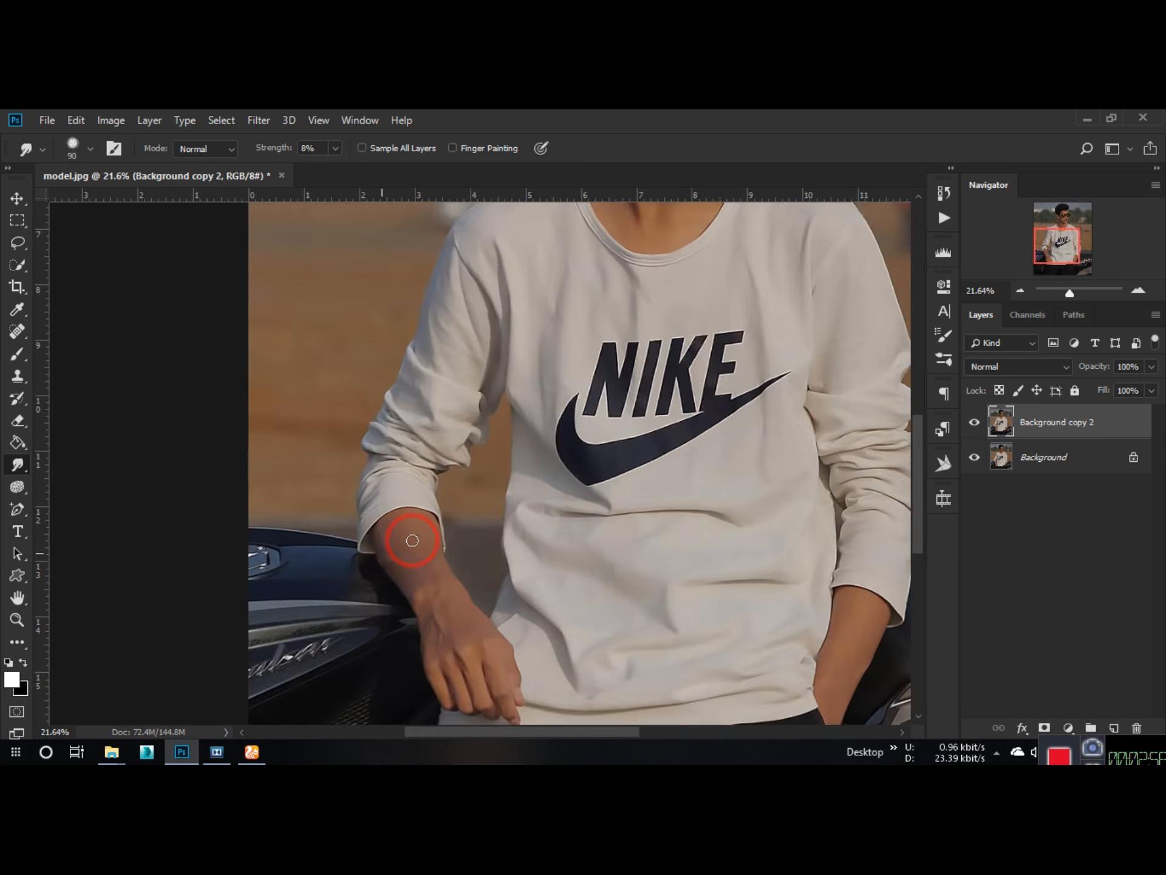
pyautogui.press(']')
pyautogui.moveTo(341, 568); pyautogui.dragTo(369, 622)
pyautogui.press('space')
pyautogui.moveTo(363, 672); pyautogui.dragTo(305, 581)
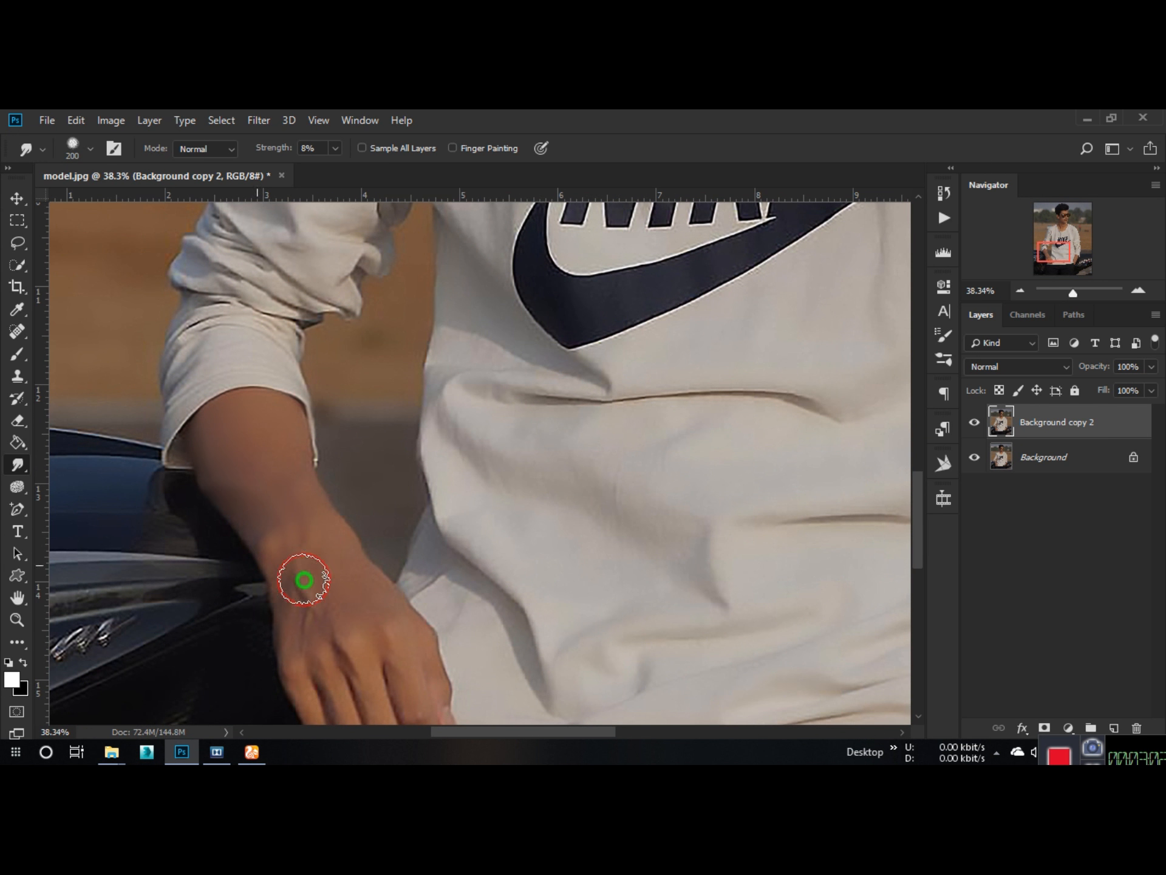
pyautogui.moveTo(419, 652); pyautogui.dragTo(354, 544)
# Step: Smudge the skin of the other forearm, between the sleeve cuff and the trouser pocket
pyautogui.scroll(-7, 400, 493)
pyautogui.scroll(6, 699, 480)
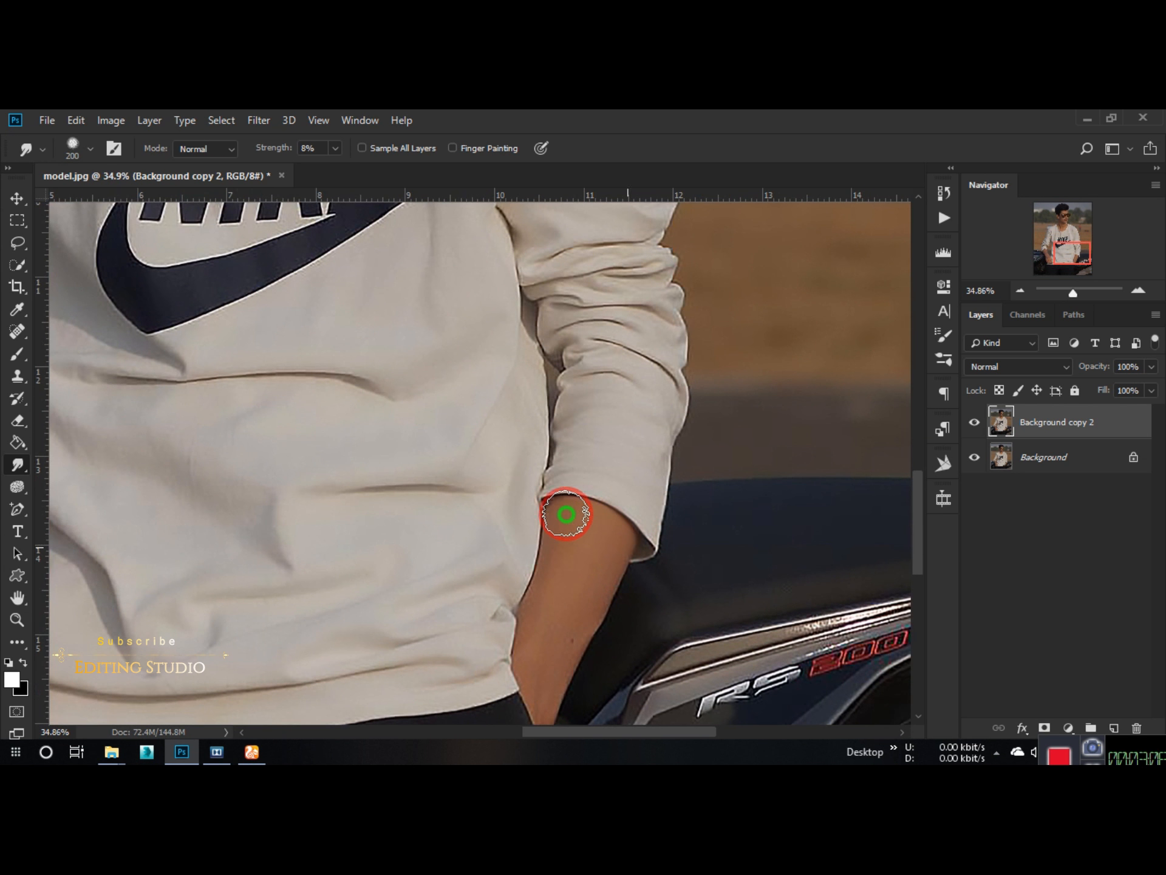
pyautogui.moveTo(593, 597)
pyautogui.mouseDown()
pyautogui.moveTo(542, 626)
pyautogui.moveTo(533, 683)
pyautogui.moveTo(531, 567)
pyautogui.mouseUp()
pyautogui.scroll(-5, 531, 567)
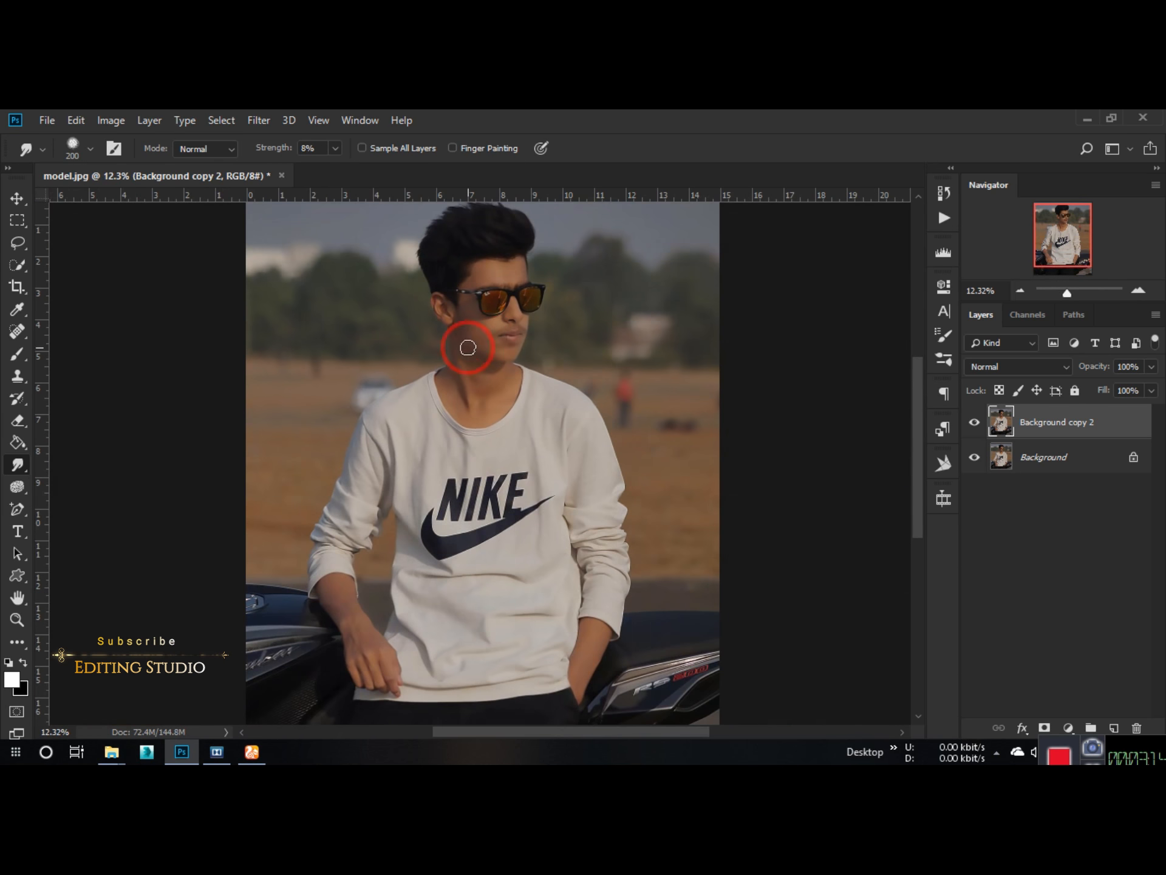
# Step: Reduce the Smudge brush to 60 px and smooth the reflections in both sunglass lenses
pyautogui.scroll(8, 504, 276)
pyautogui.press('space')
pyautogui.moveTo(506, 276); pyautogui.dragTo(455, 390)
pyautogui.press('[')
pyautogui.press('[')
pyautogui.press('[')
pyautogui.press('[')
pyautogui.press('[')
pyautogui.press('[')
pyautogui.press('[')
pyautogui.press('[')
pyautogui.moveTo(391, 338); pyautogui.dragTo(402, 424)
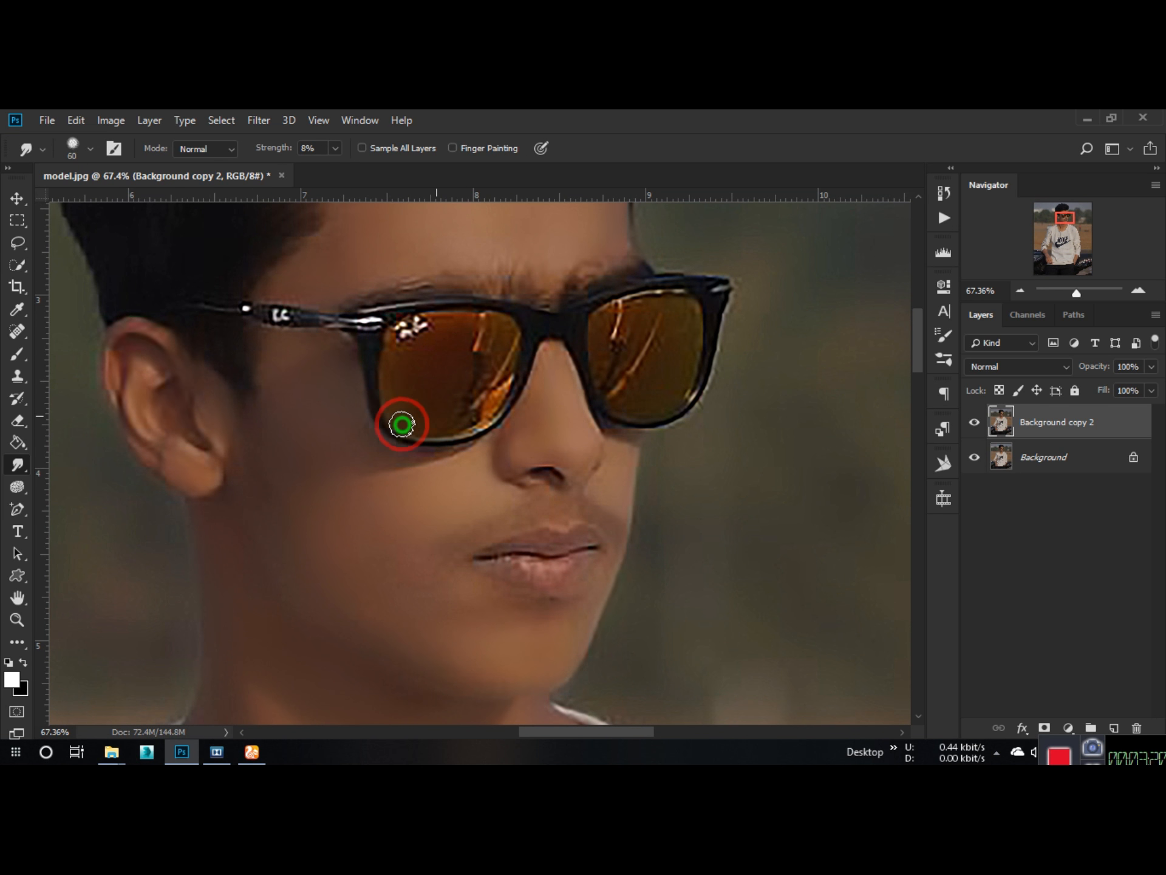
pyautogui.moveTo(423, 334)
pyautogui.mouseDown()
pyautogui.moveTo(505, 345)
pyautogui.moveTo(469, 417)
pyautogui.mouseUp()
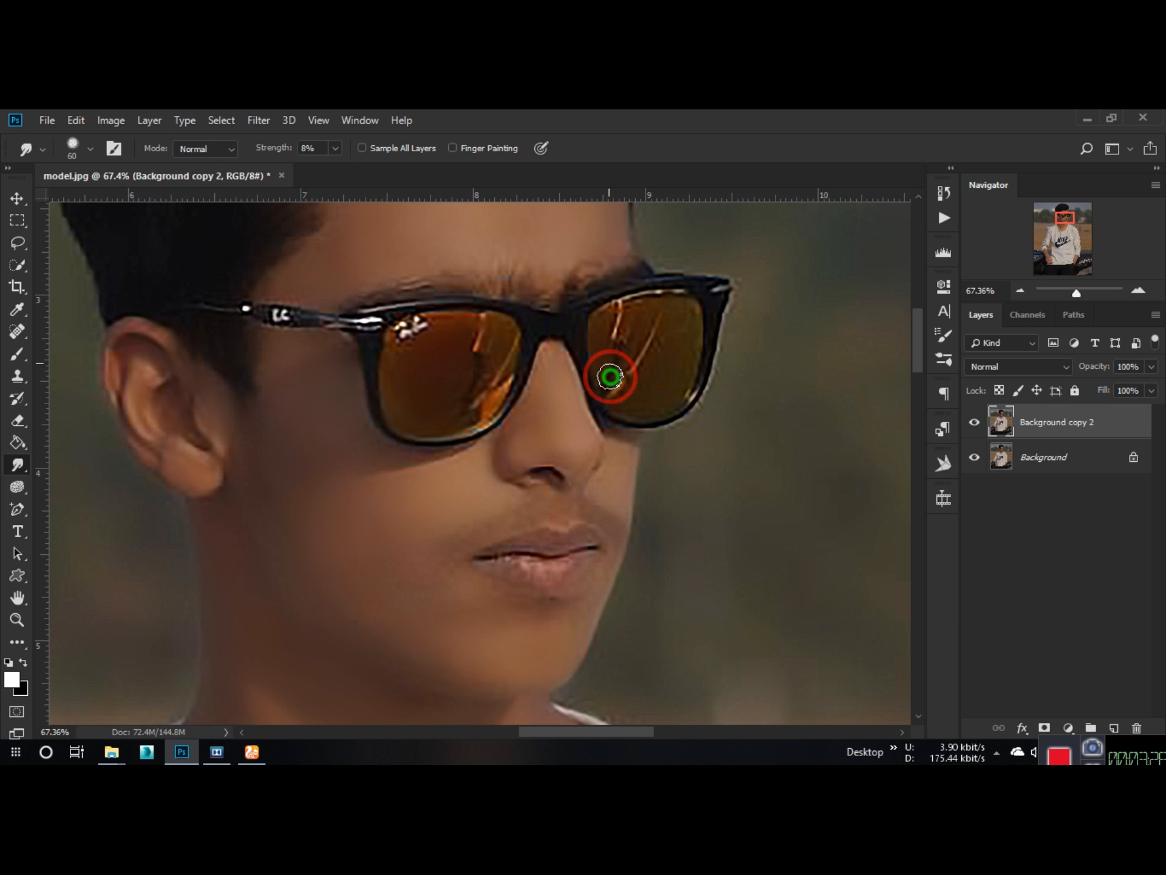
pyautogui.moveTo(610, 377); pyautogui.dragTo(686, 377)
pyautogui.scroll(-15, 619, 343)
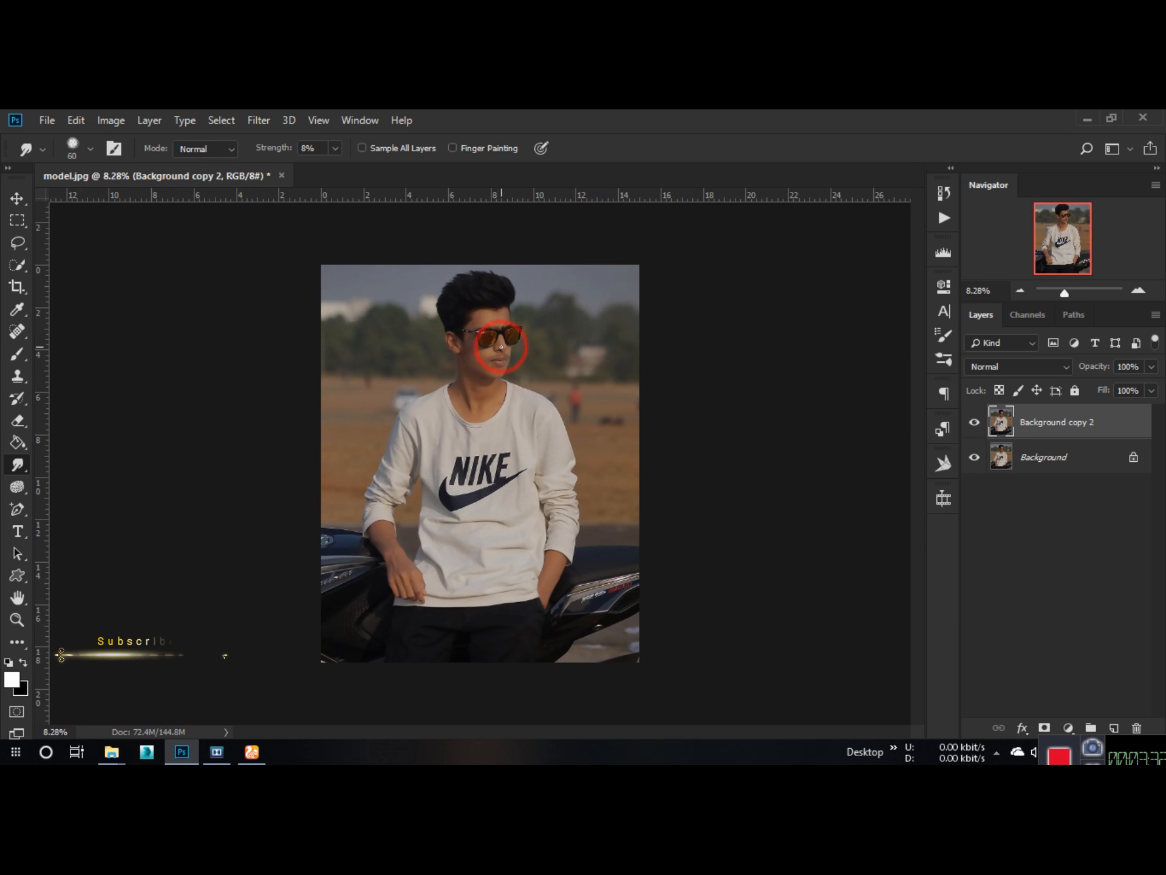
# Step: Switch to the Burn tool for the face and neck and enlarge its brush to 200 px
pyautogui.scroll(12, 474, 343)
pyautogui.press('space')
pyautogui.moveTo(509, 313); pyautogui.dragTo(519, 388)
pyautogui.hotkey('ctrl', 'r')
pyautogui.click(17, 487)
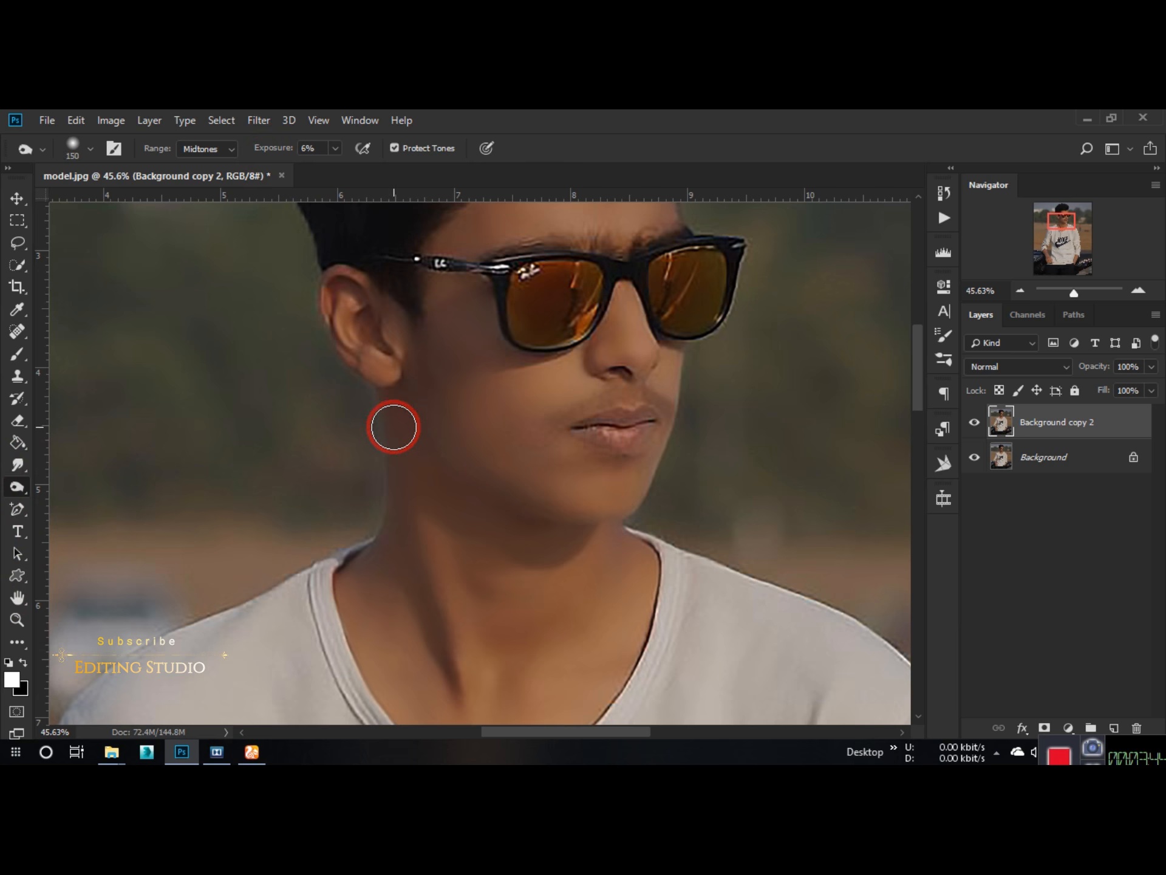
pyautogui.press(']')
pyautogui.press(']')
pyautogui.press(']')
pyautogui.press(']')
pyautogui.press(']')
pyautogui.scroll(-5, 484, 534)
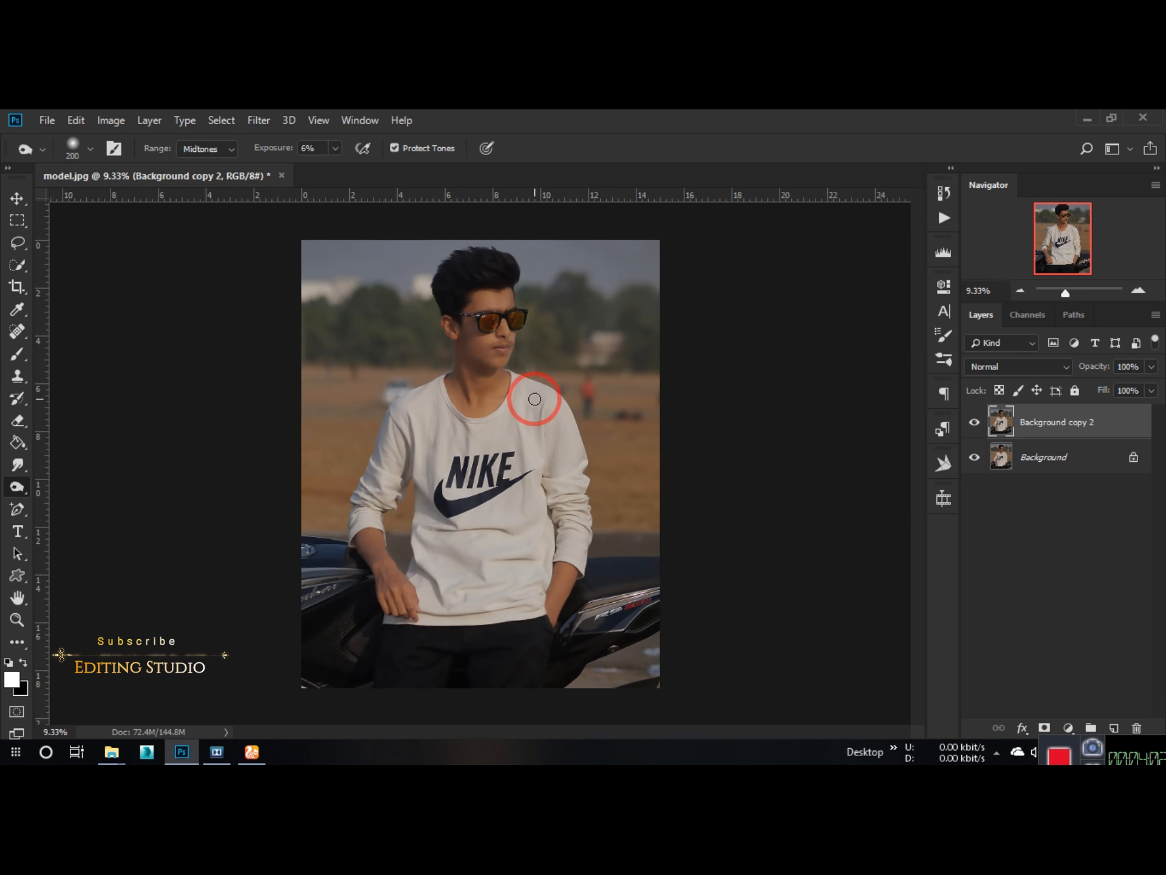
# Step: Apply the Dynamic Pop II preset from the HDR Collection of Topaz Adjust 5 to Background copy 2
pyautogui.click(257, 120)
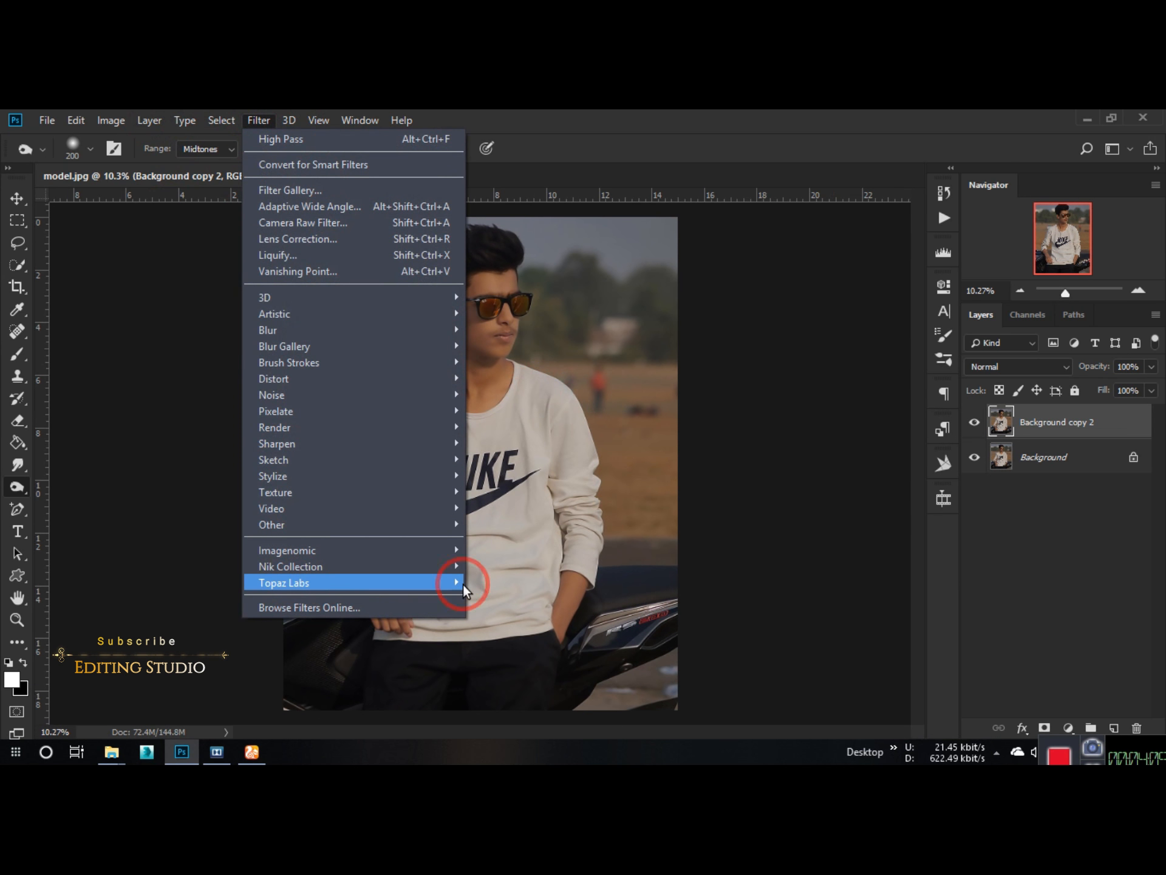
pyautogui.moveTo(456, 581)
pyautogui.click(469, 318)
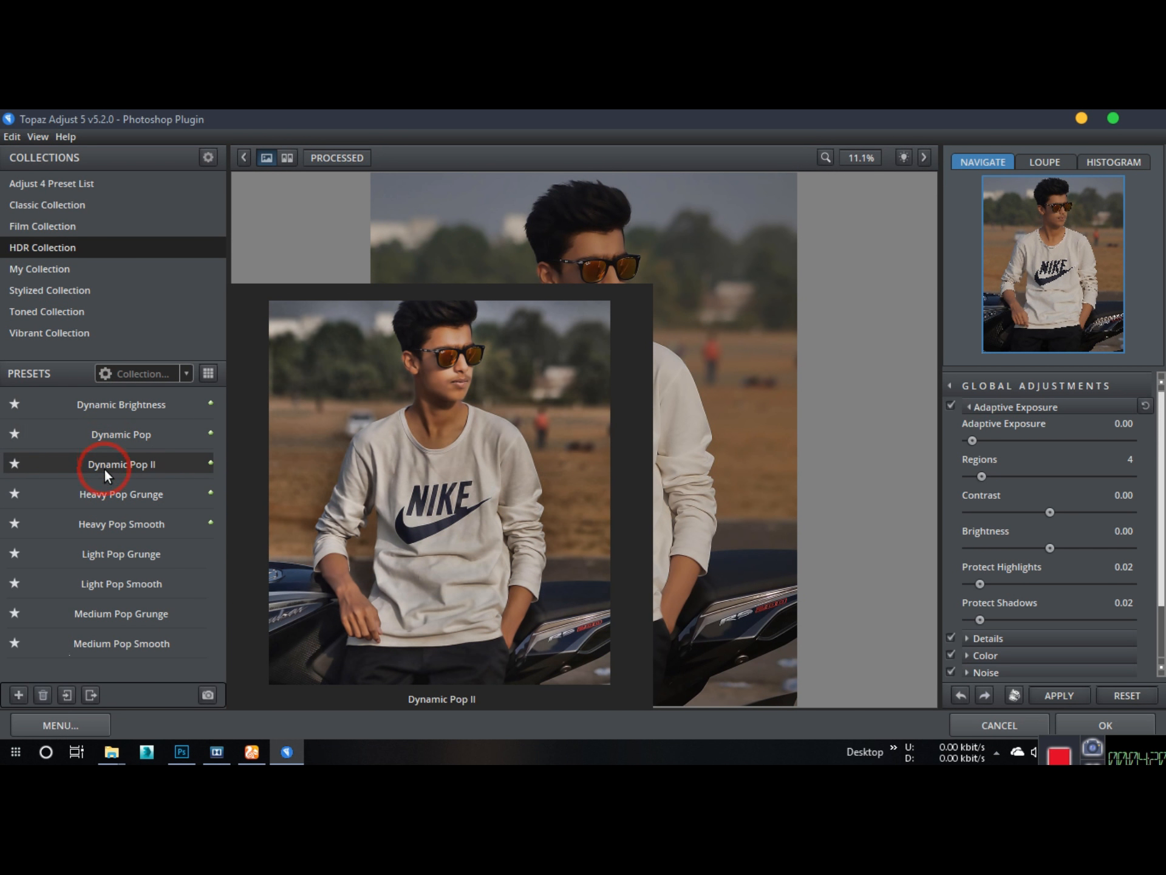
pyautogui.click(111, 463)
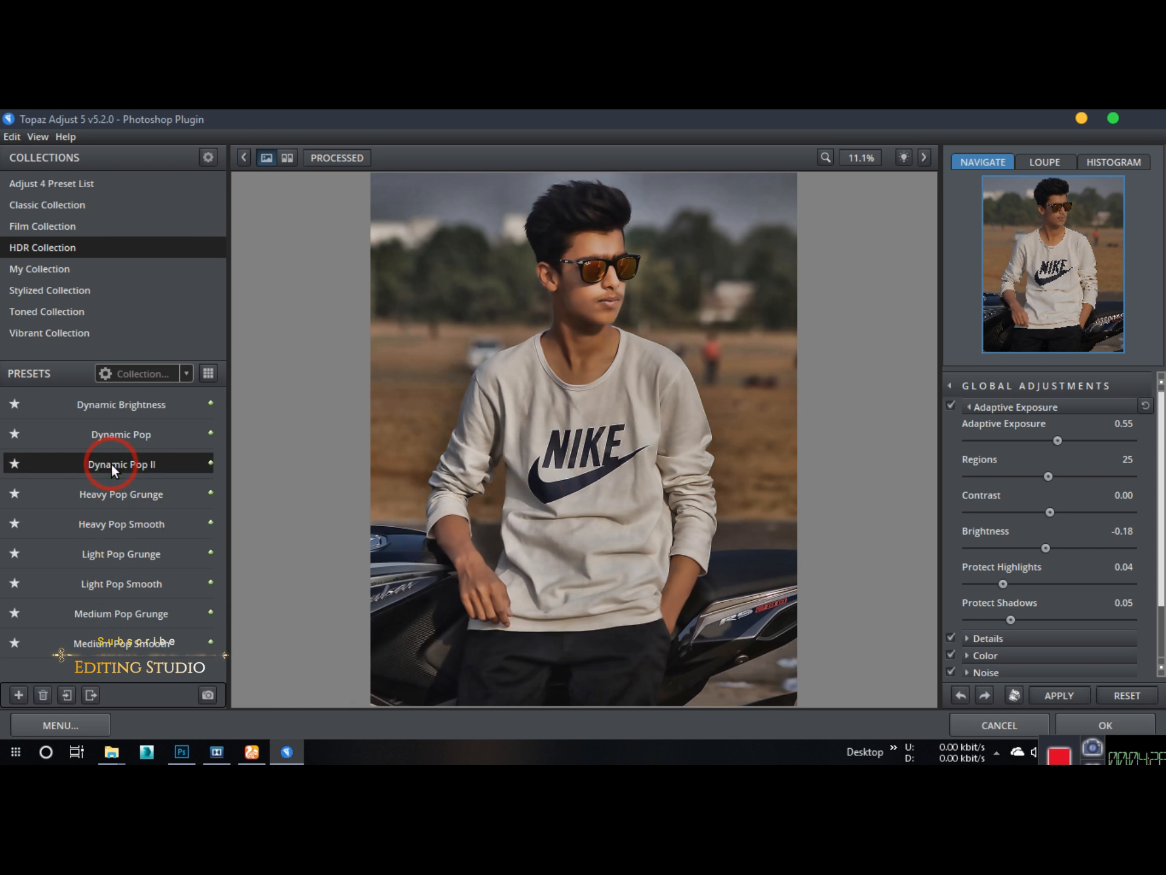
pyautogui.click(1114, 731)
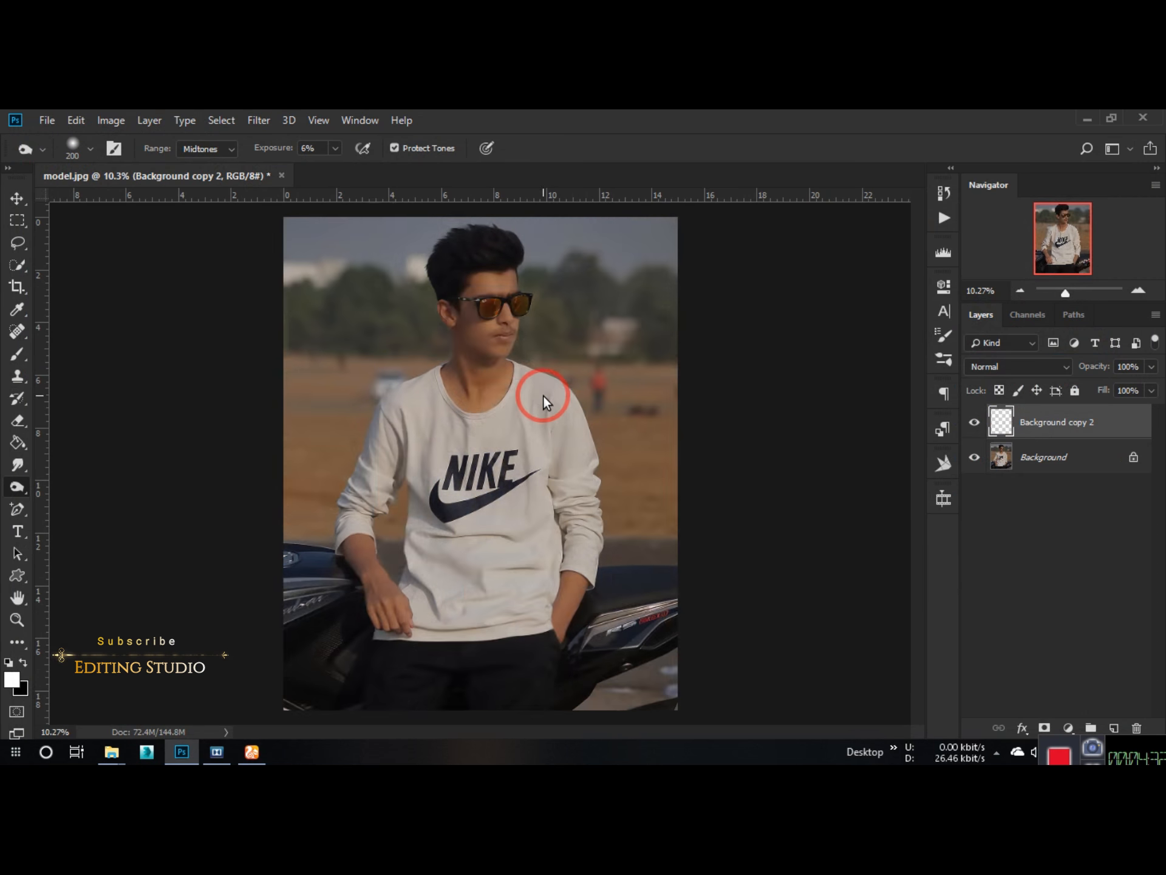
pyautogui.click(1101, 392)
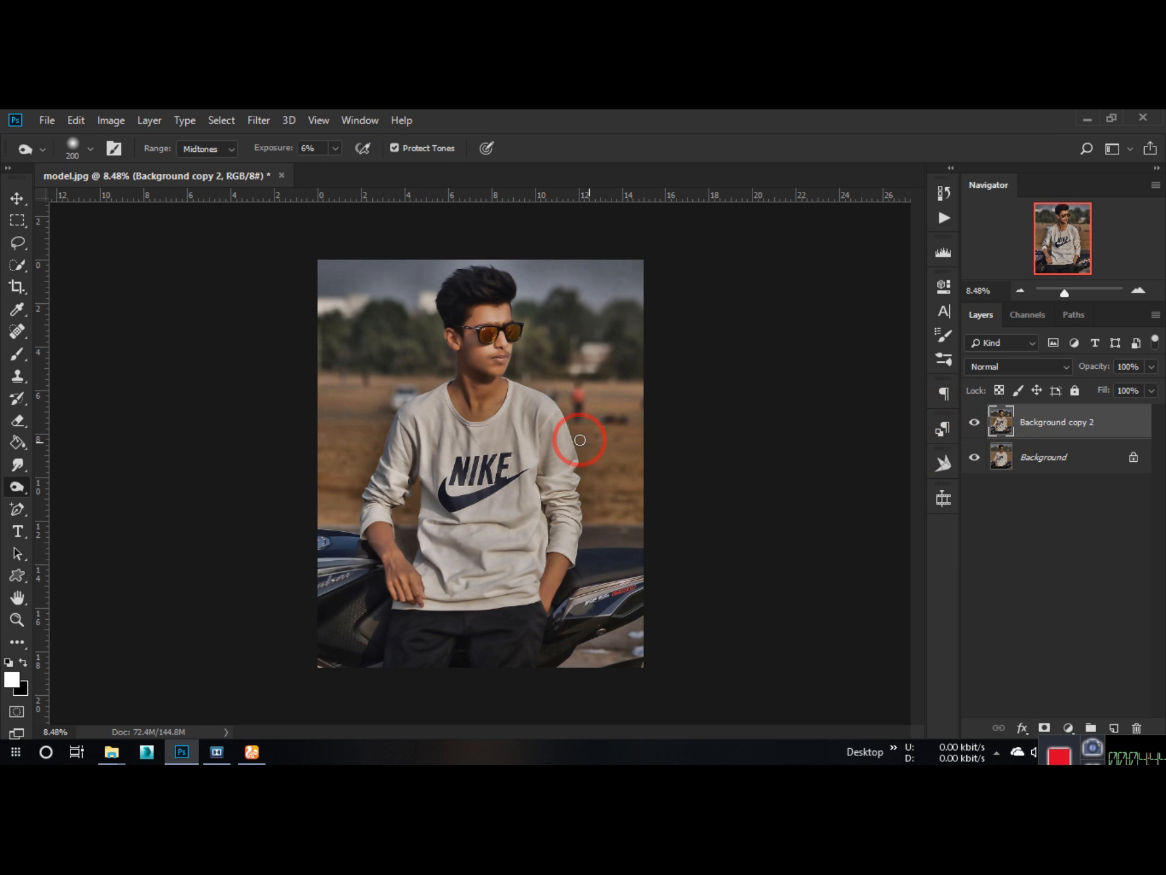
# Step: Duplicate the Background layer, and reselect Background copy 2 after comparing the image with that layer hidden
pyautogui.moveTo(1074, 458); pyautogui.dragTo(1115, 727)
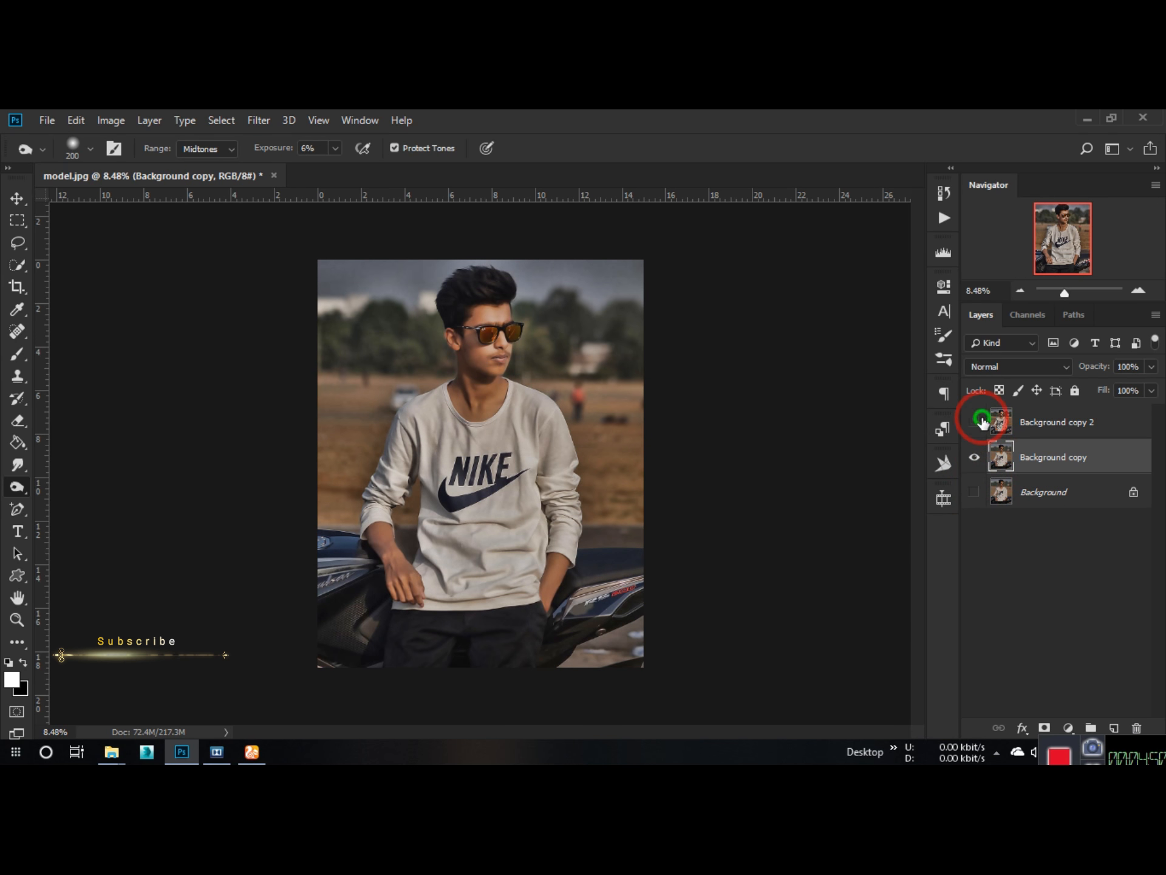
pyautogui.click(983, 421)
pyautogui.scroll(2, 469, 305)
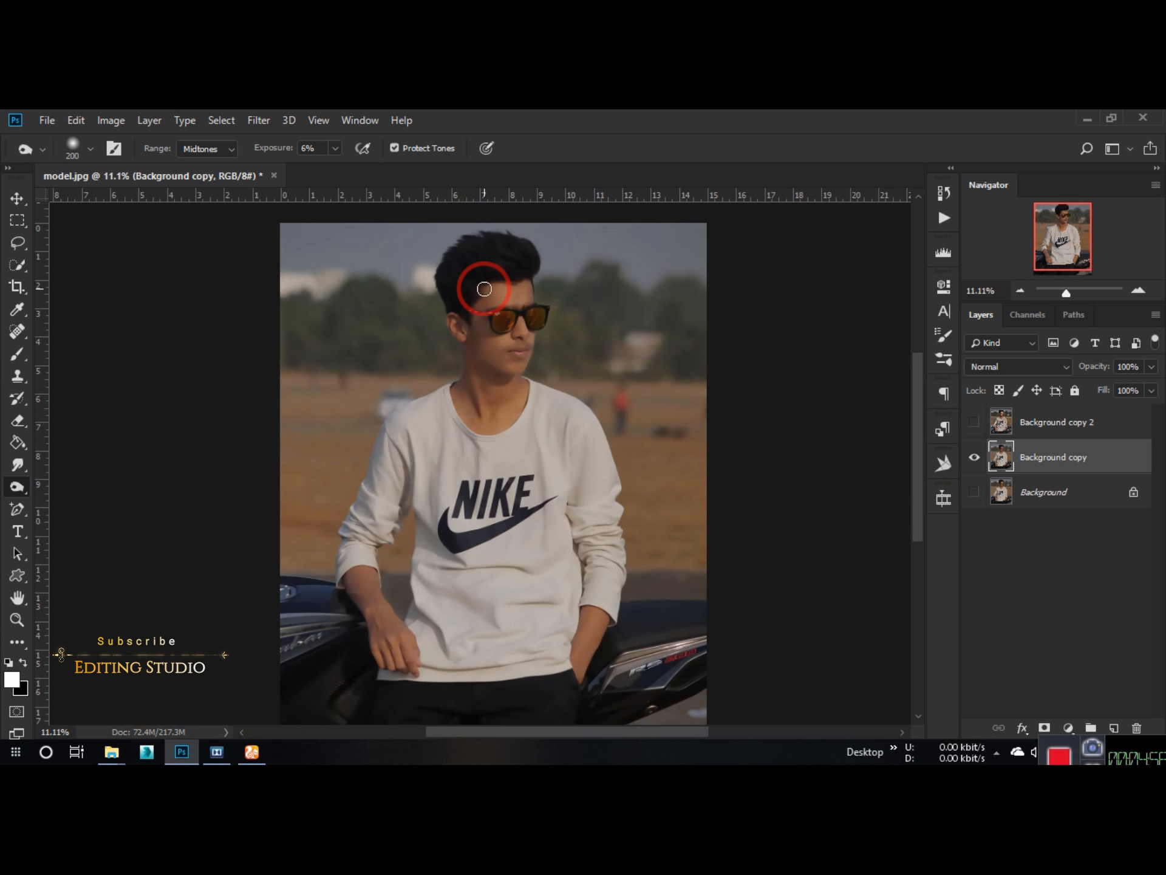
pyautogui.scroll(1, 526, 261)
pyautogui.moveTo(974, 422); pyautogui.dragTo(967, 494)
pyautogui.click(1031, 436)
pyautogui.scroll(-1, 443, 404)
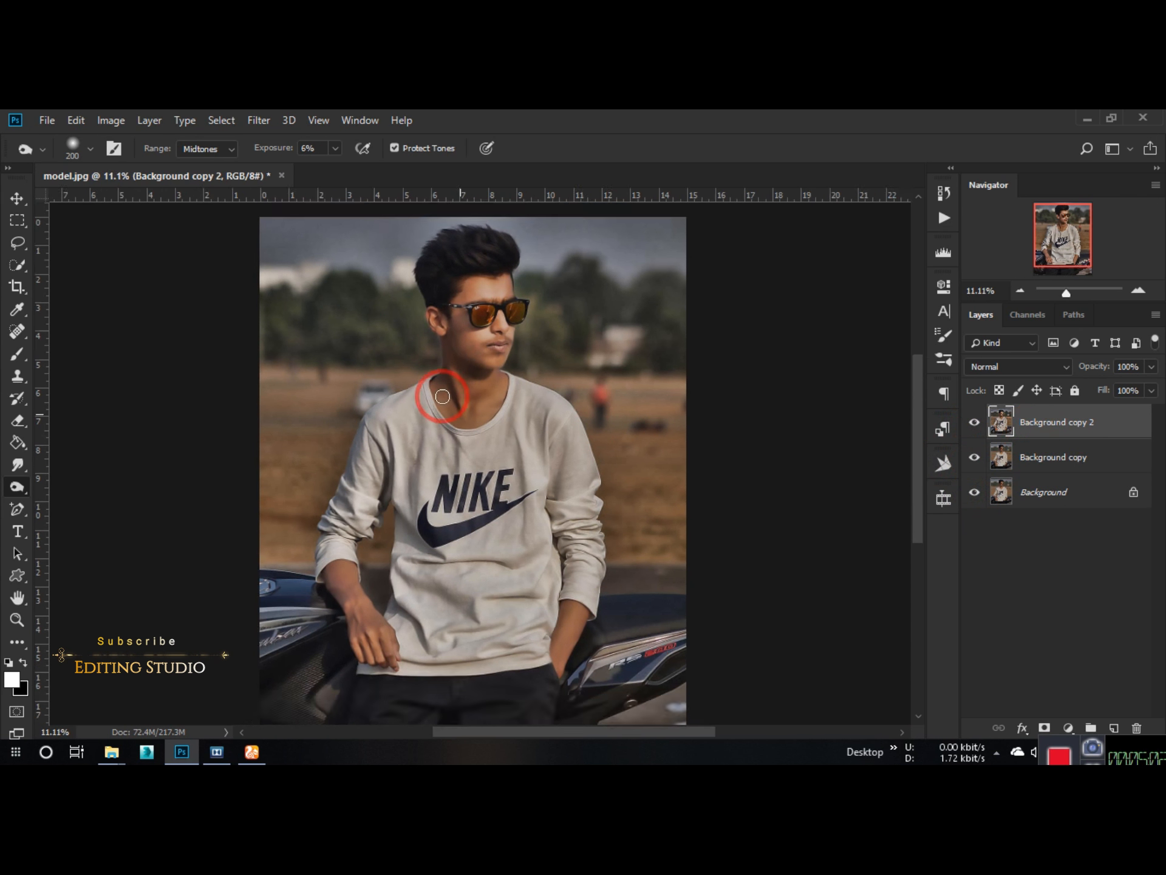
# Step: Add a layer mask to Background copy 2 and set a black Brush to 21% opacity and 87% flow
pyautogui.click(1044, 727)
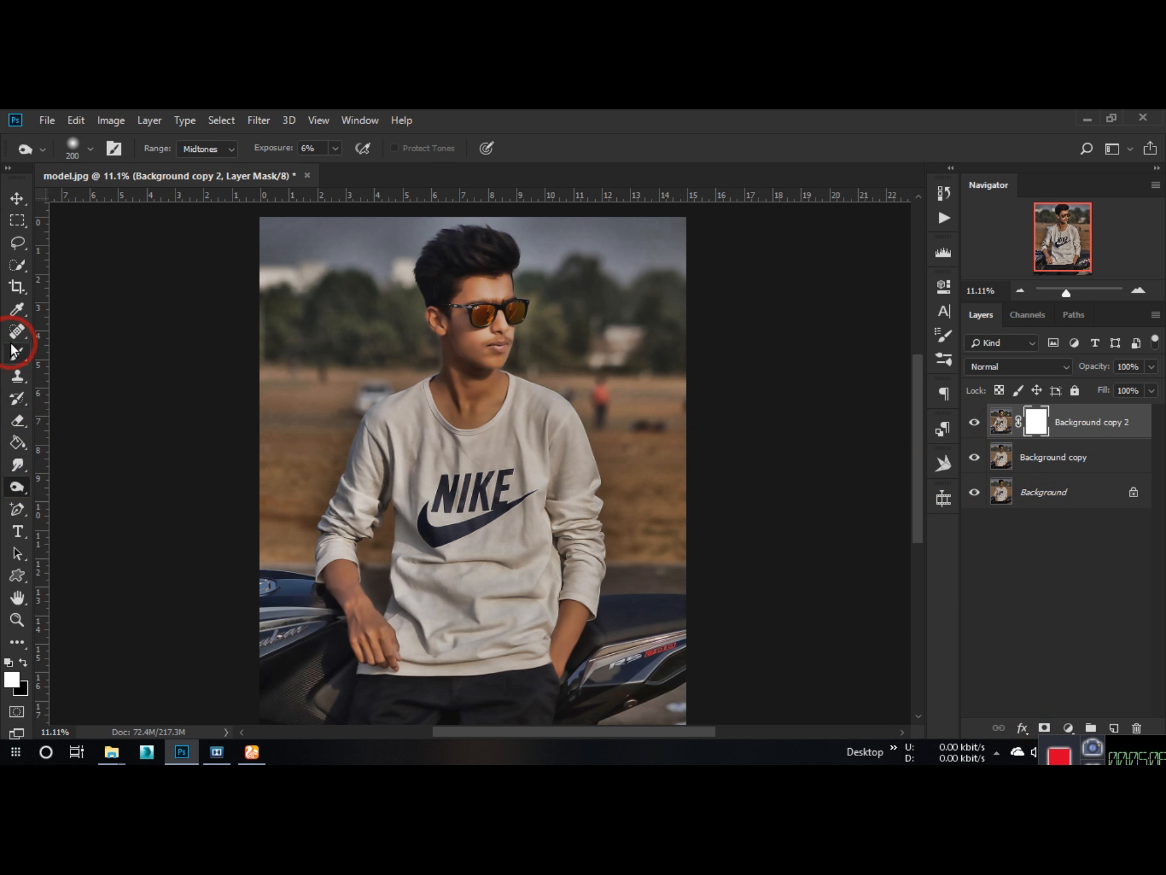
pyautogui.click(17, 354)
pyautogui.press('x')
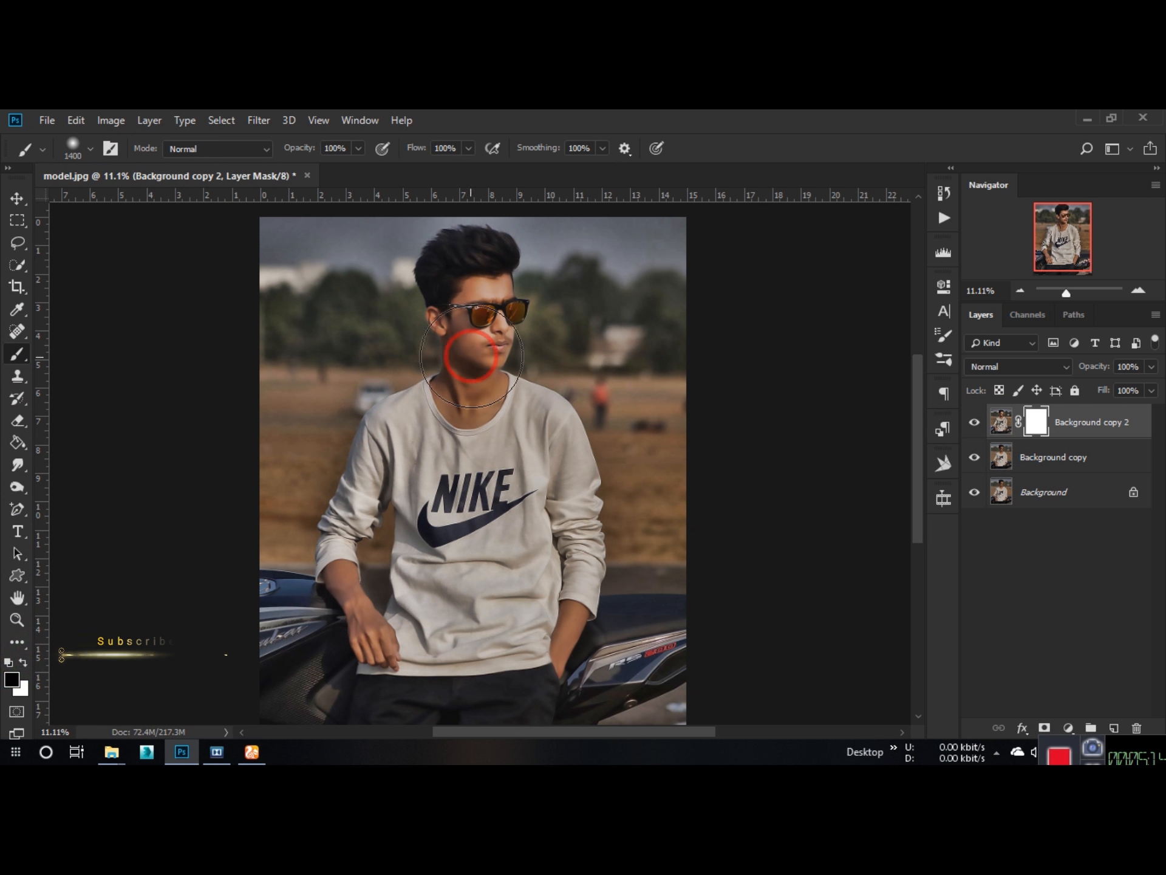
pyautogui.moveTo(299, 149); pyautogui.dragTo(264, 155)
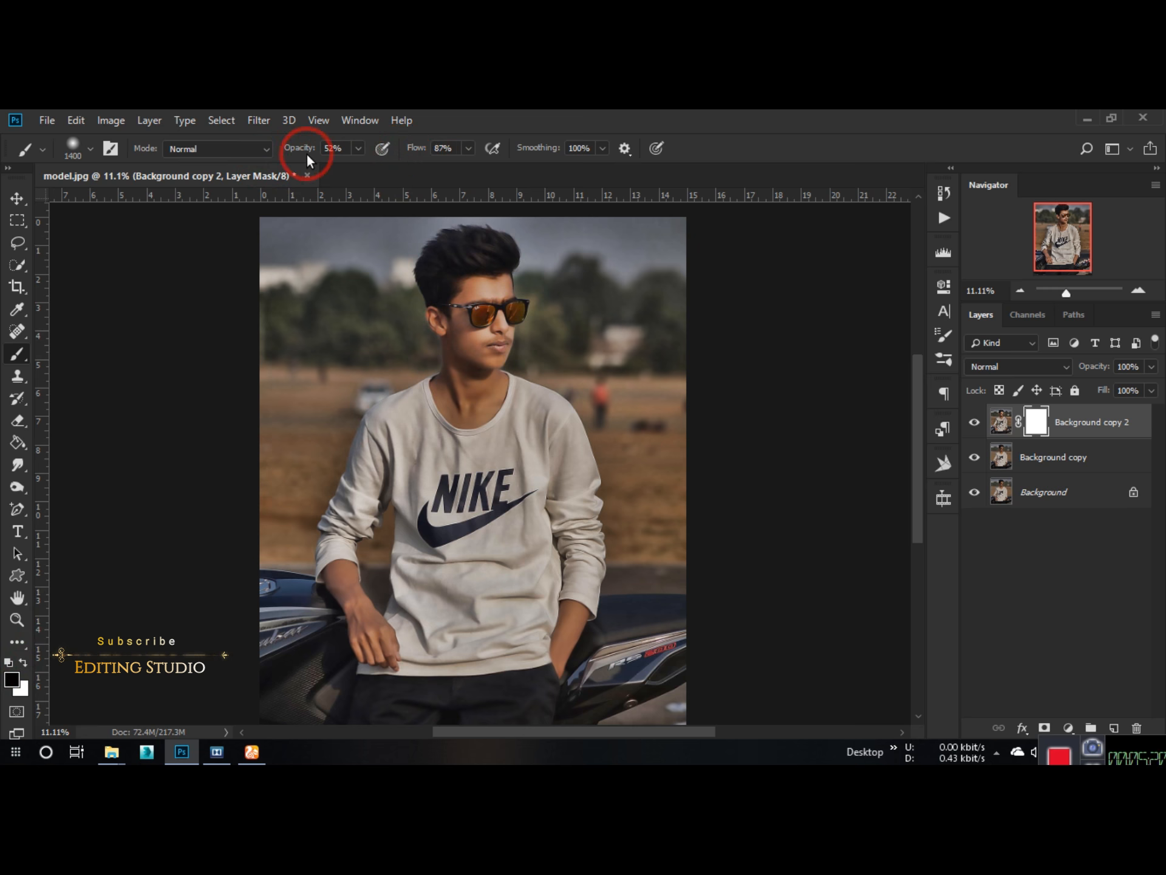
pyautogui.scroll(12, 490, 319)
pyautogui.scroll(-2, 486, 328)
pyautogui.press('[')
pyautogui.press('[')
pyautogui.press('[')
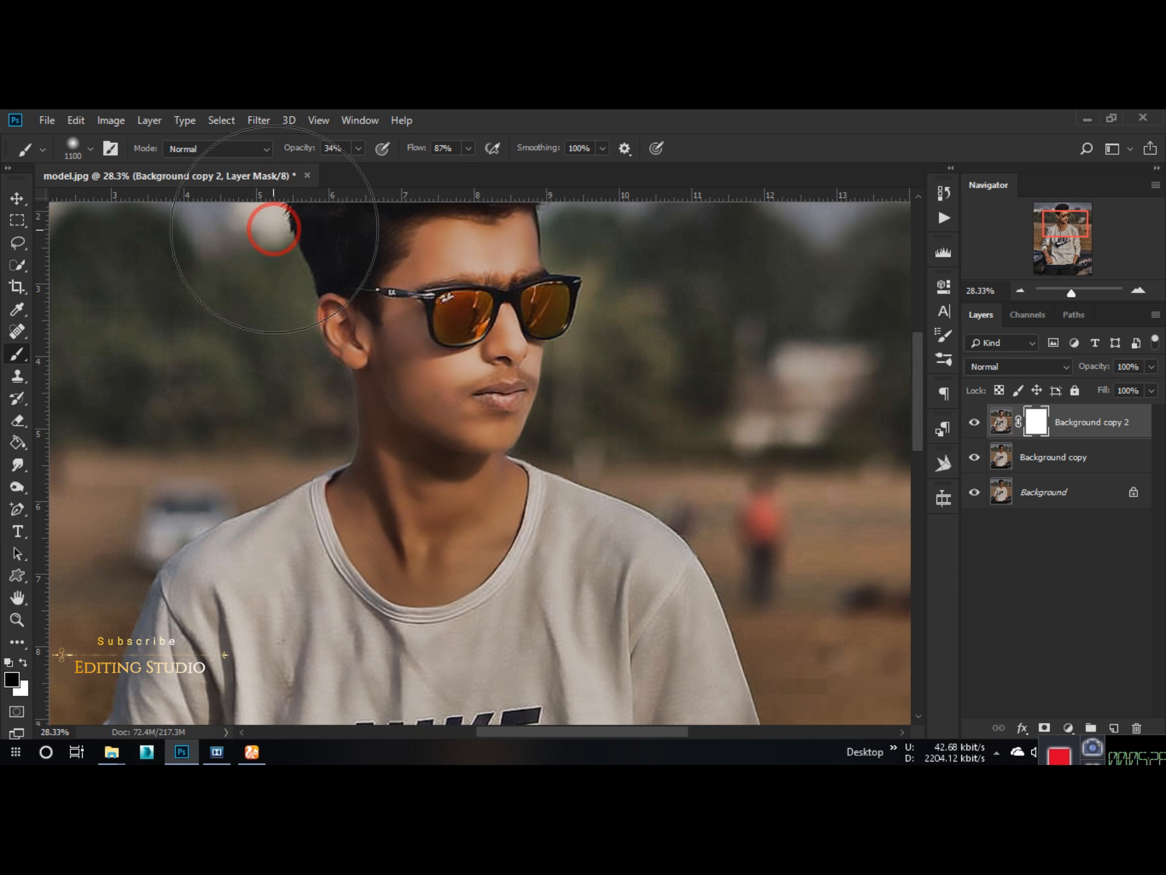
pyautogui.moveTo(306, 146); pyautogui.dragTo(297, 146)
# Step: Reduce the brush to 600 px and paint on the mask over the face and neck to soften the HDR effect there
pyautogui.press('[')
pyautogui.press('[')
pyautogui.press('[')
pyautogui.press('[')
pyautogui.click(489, 399)
pyautogui.press('[')
pyautogui.click(395, 446)
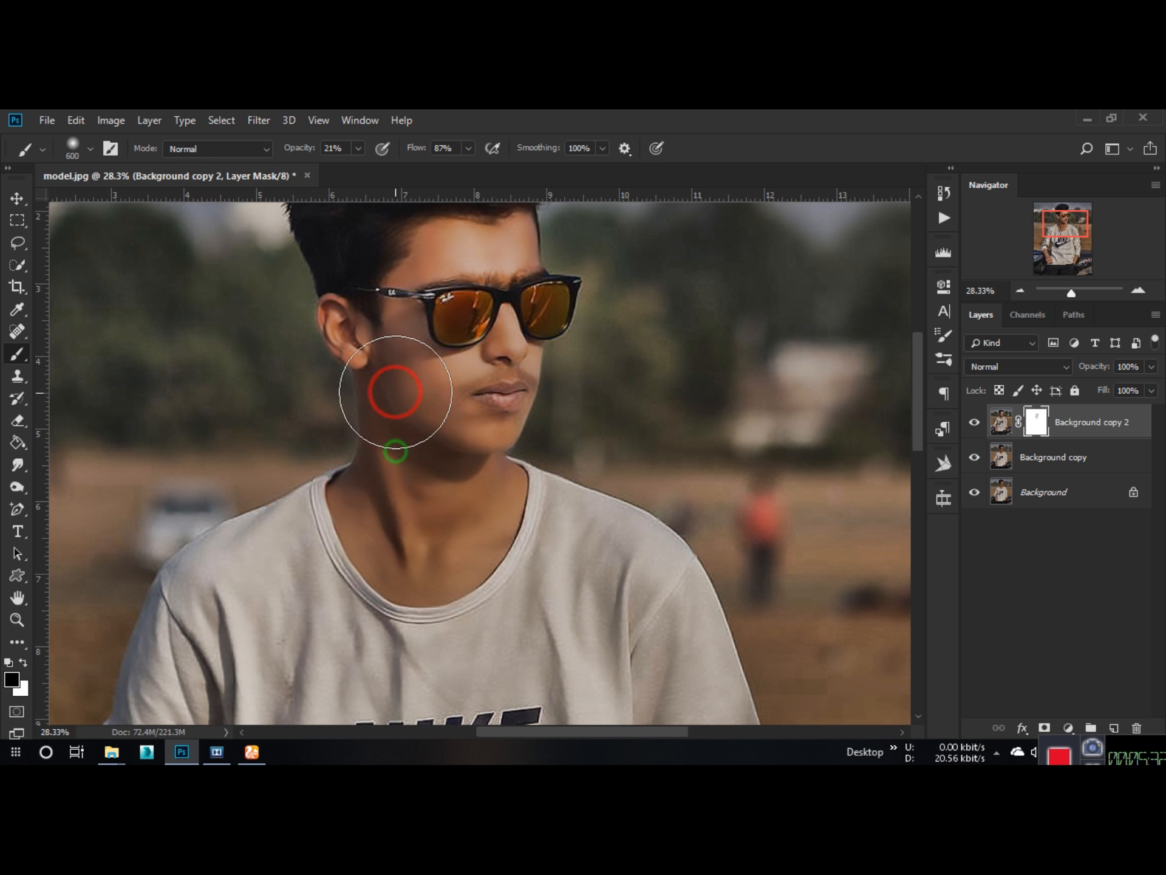
pyautogui.click(478, 341)
pyautogui.moveTo(456, 427)
pyautogui.mouseDown()
pyautogui.moveTo(457, 527)
pyautogui.moveTo(471, 409)
pyautogui.mouseUp()
pyautogui.click(435, 349)
pyautogui.click(421, 364)
pyautogui.click(485, 275)
pyautogui.scroll(-11, 480, 291)
pyautogui.click(481, 345)
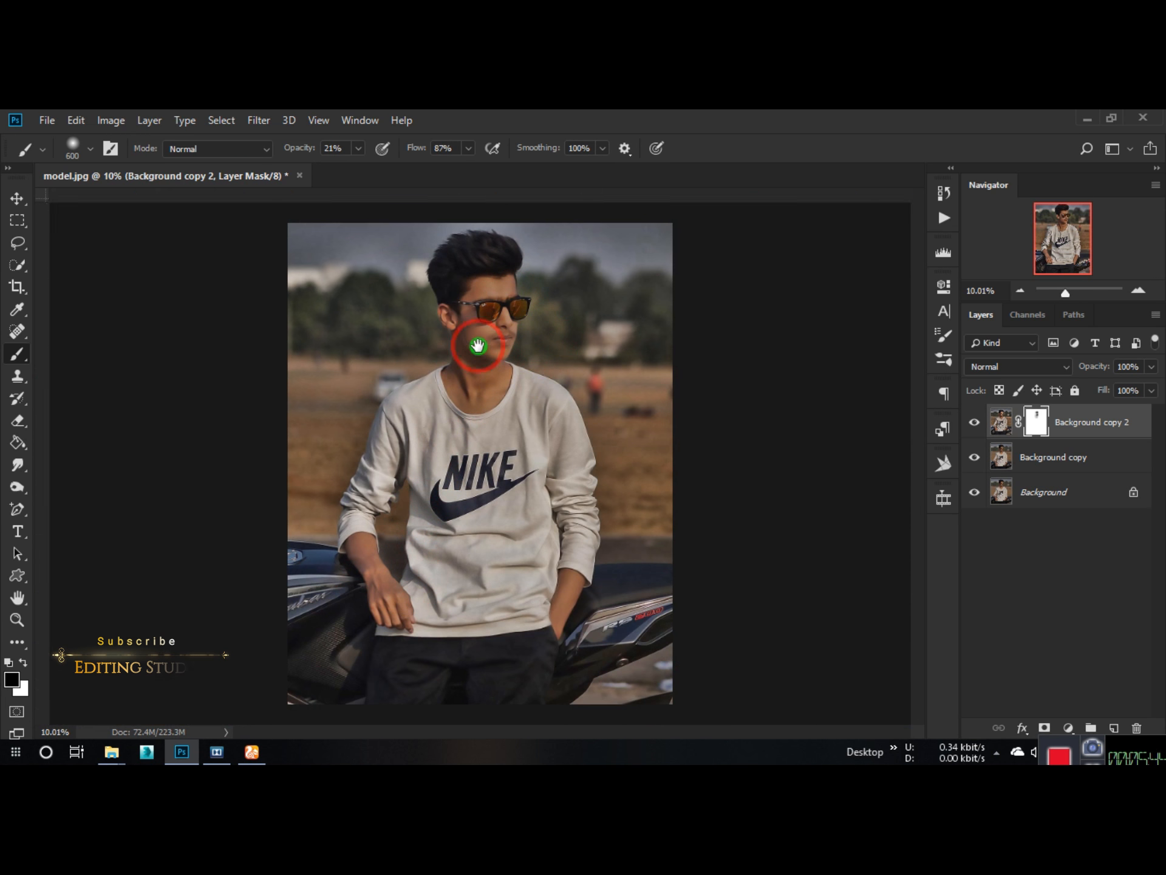
# Step: Set the brush to 46% flow and 1400 px, and paint on the mask over the sky, trees and field around the man
pyautogui.moveTo(299, 151); pyautogui.dragTo(280, 150)
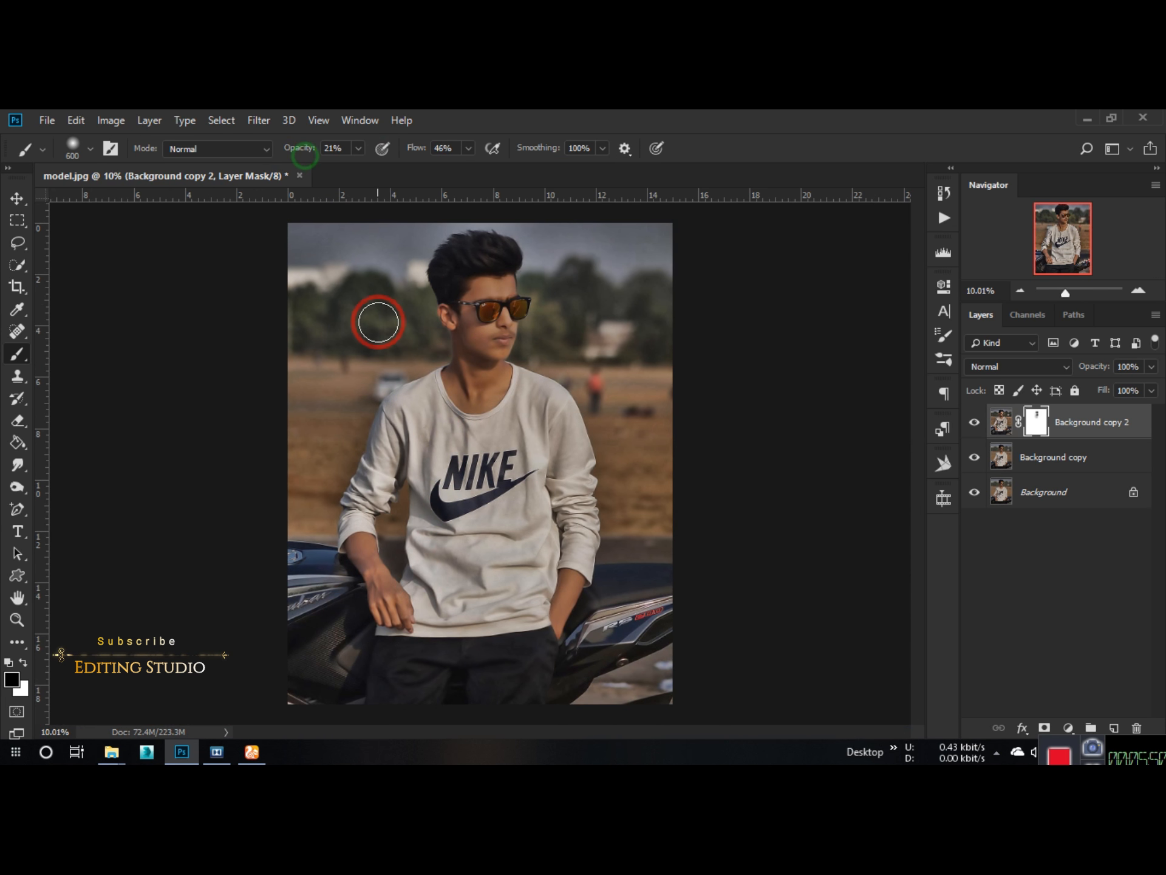
pyautogui.scroll(3, 378, 322)
pyautogui.press(']')
pyautogui.press(']')
pyautogui.click(321, 354)
pyautogui.click(320, 406)
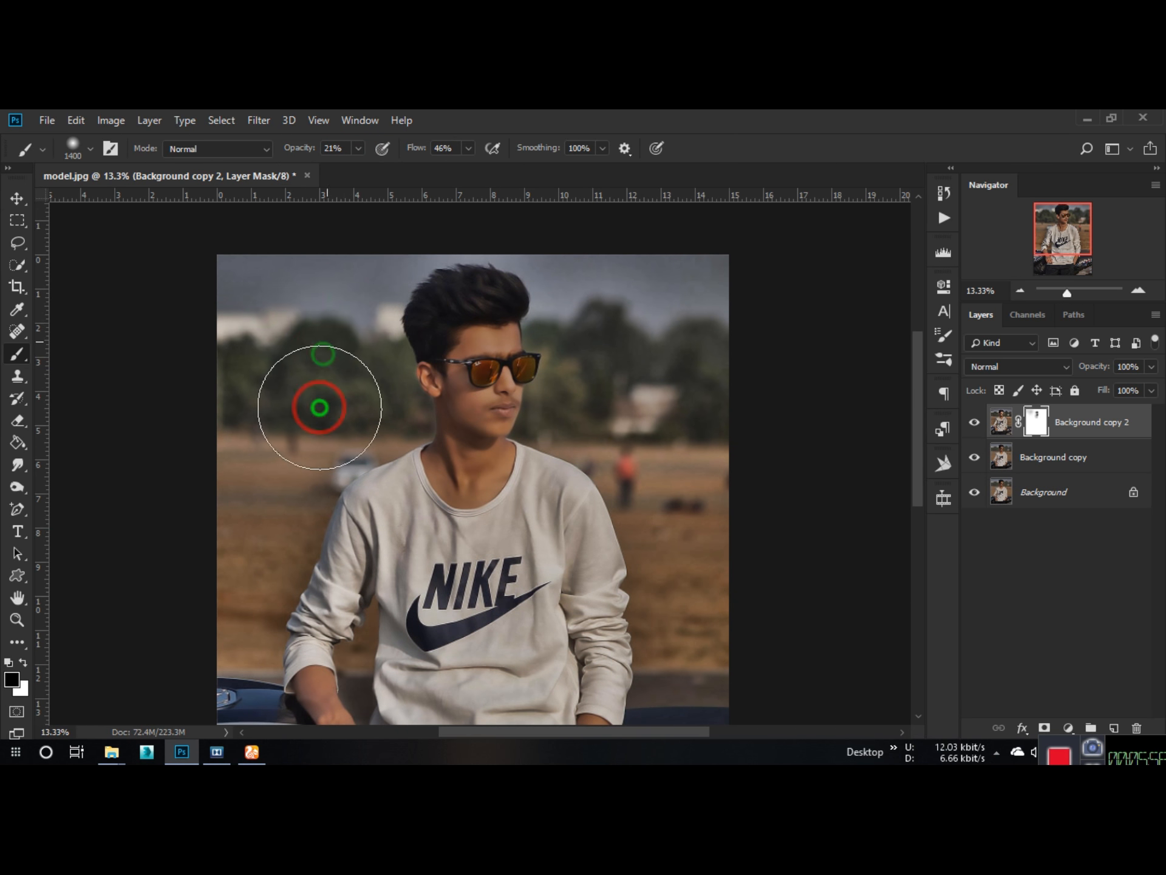
pyautogui.click(360, 369)
pyautogui.click(632, 337)
pyautogui.click(592, 394)
pyautogui.click(597, 426)
pyautogui.click(698, 605)
pyautogui.click(615, 357)
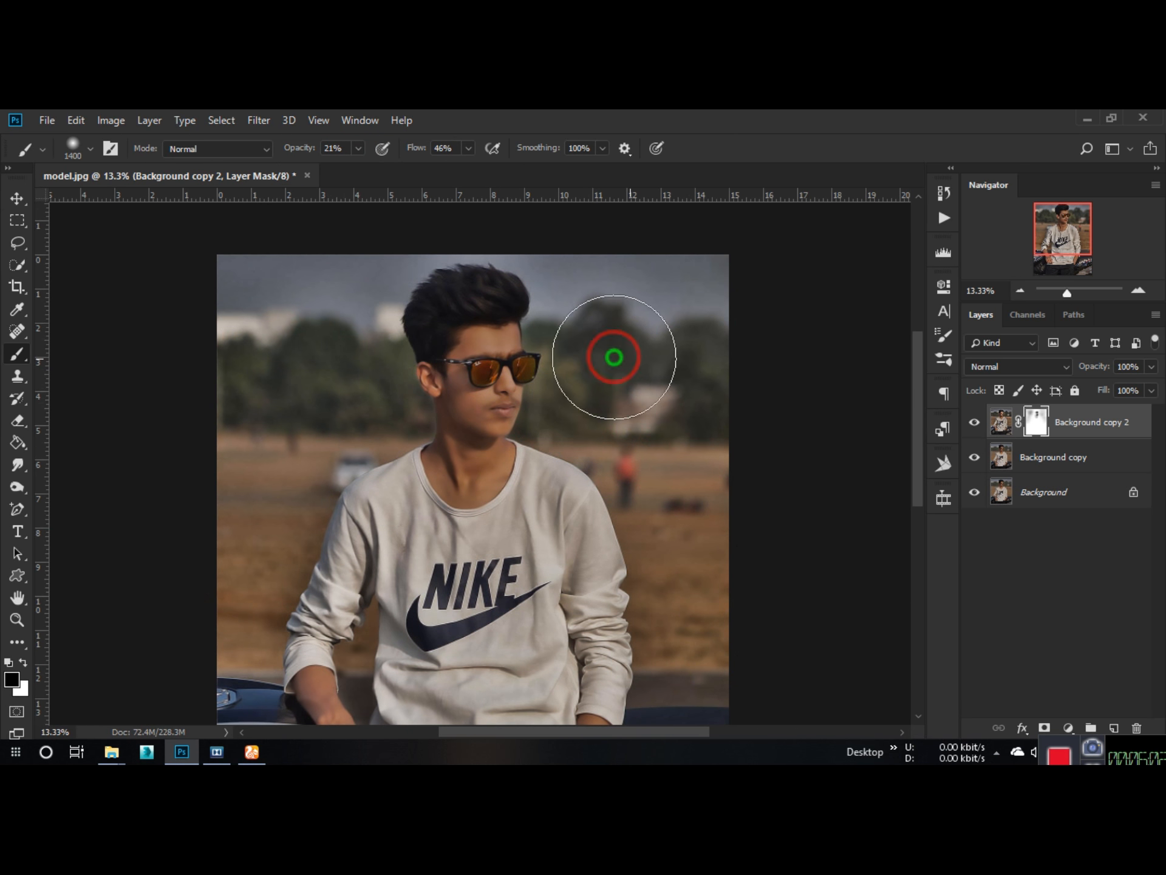
pyautogui.click(273, 435)
pyautogui.click(287, 508)
pyautogui.click(240, 610)
pyautogui.click(318, 421)
pyautogui.click(175, 454)
pyautogui.click(492, 240)
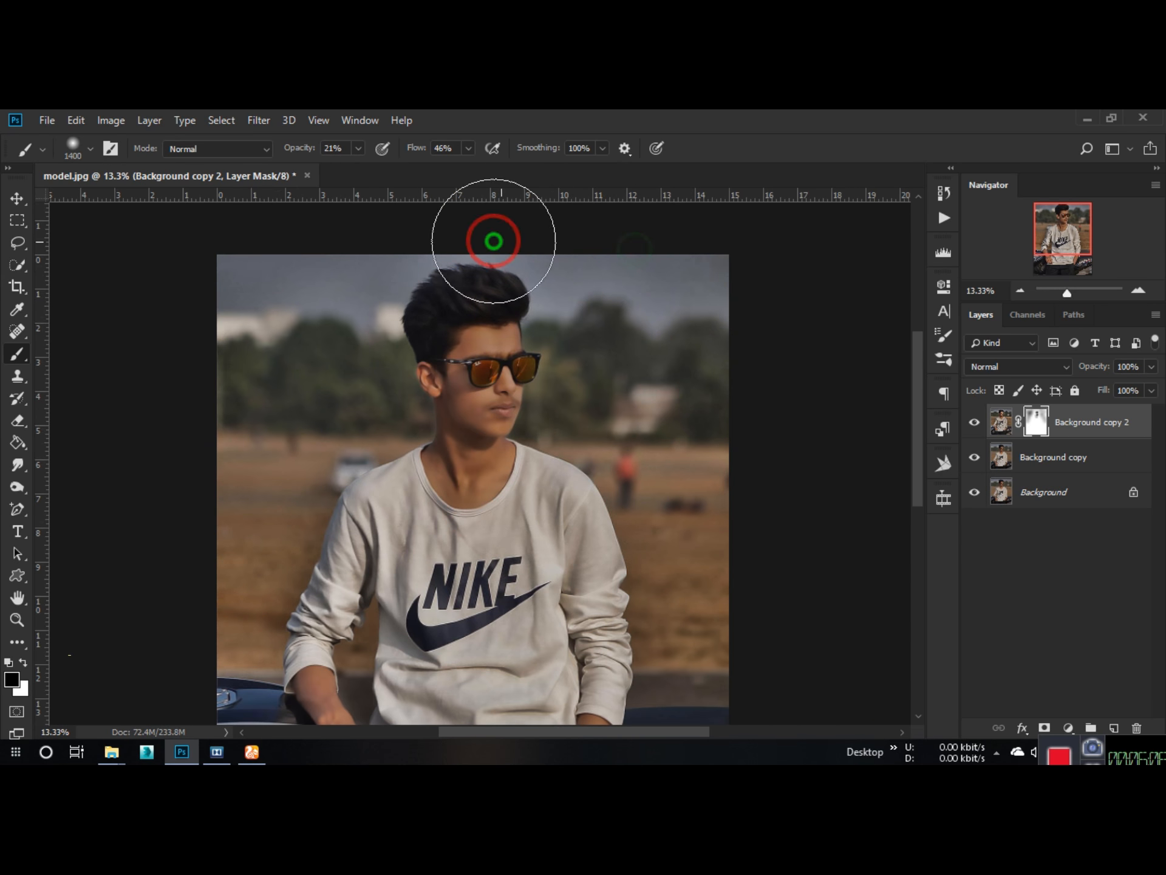
pyautogui.click(222, 601)
pyautogui.click(354, 396)
pyautogui.click(638, 315)
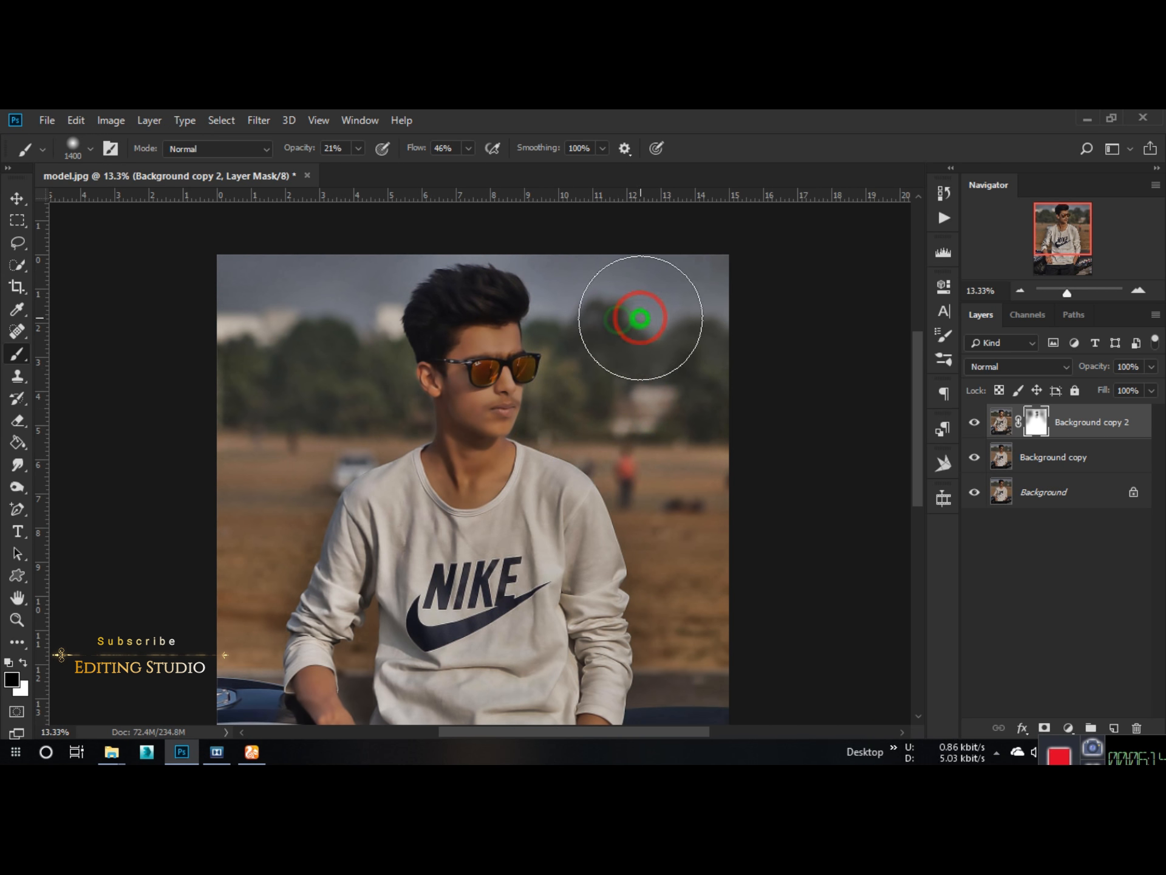
pyautogui.click(709, 528)
pyautogui.click(680, 625)
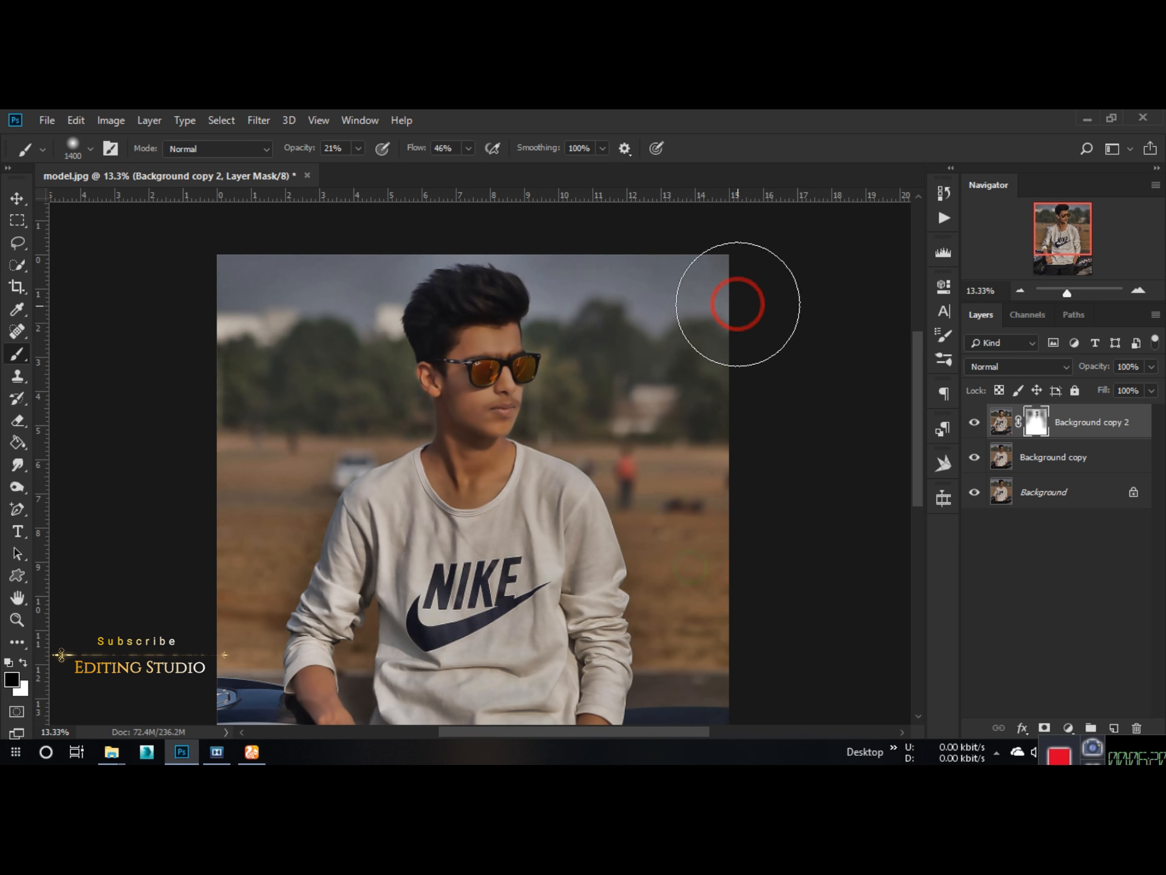
pyautogui.click(195, 299)
# Step: Try to apply the layer mask of Background copy 2 permanently to its layer
pyautogui.scroll(-3, 506, 369)
pyautogui.scroll(2, 506, 369)
pyautogui.scroll(-1, 506, 368)
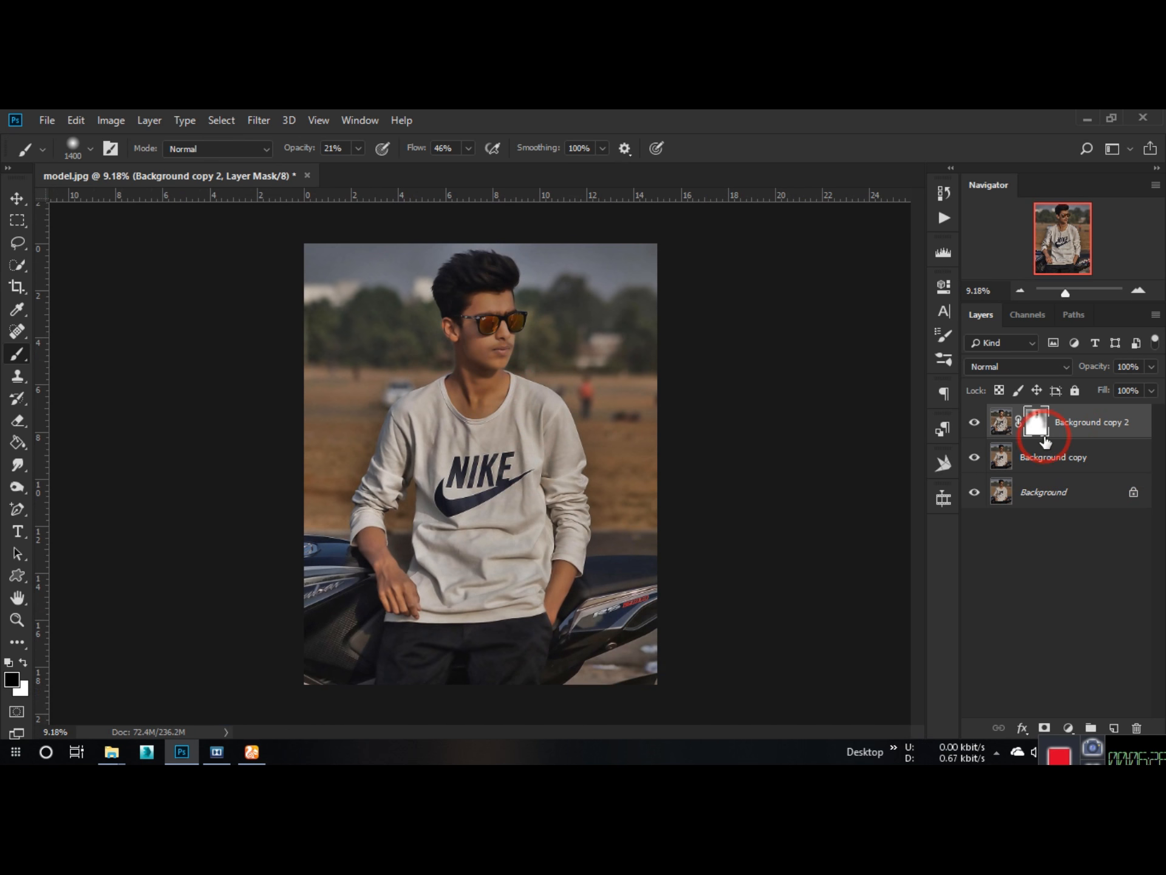
pyautogui.scroll(6, 476, 312)
pyautogui.scroll(-5, 480, 322)
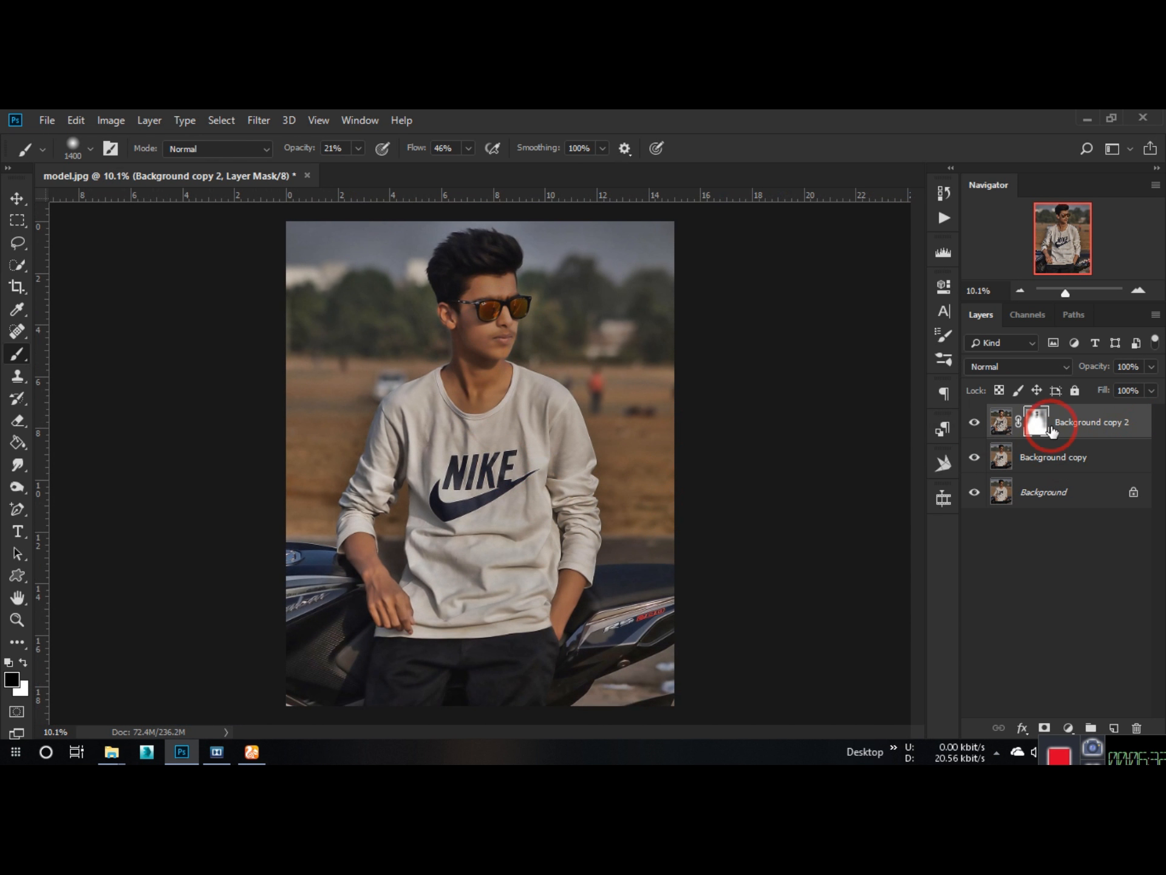
pyautogui.rightClick(1040, 425)
pyautogui.click(1034, 470)
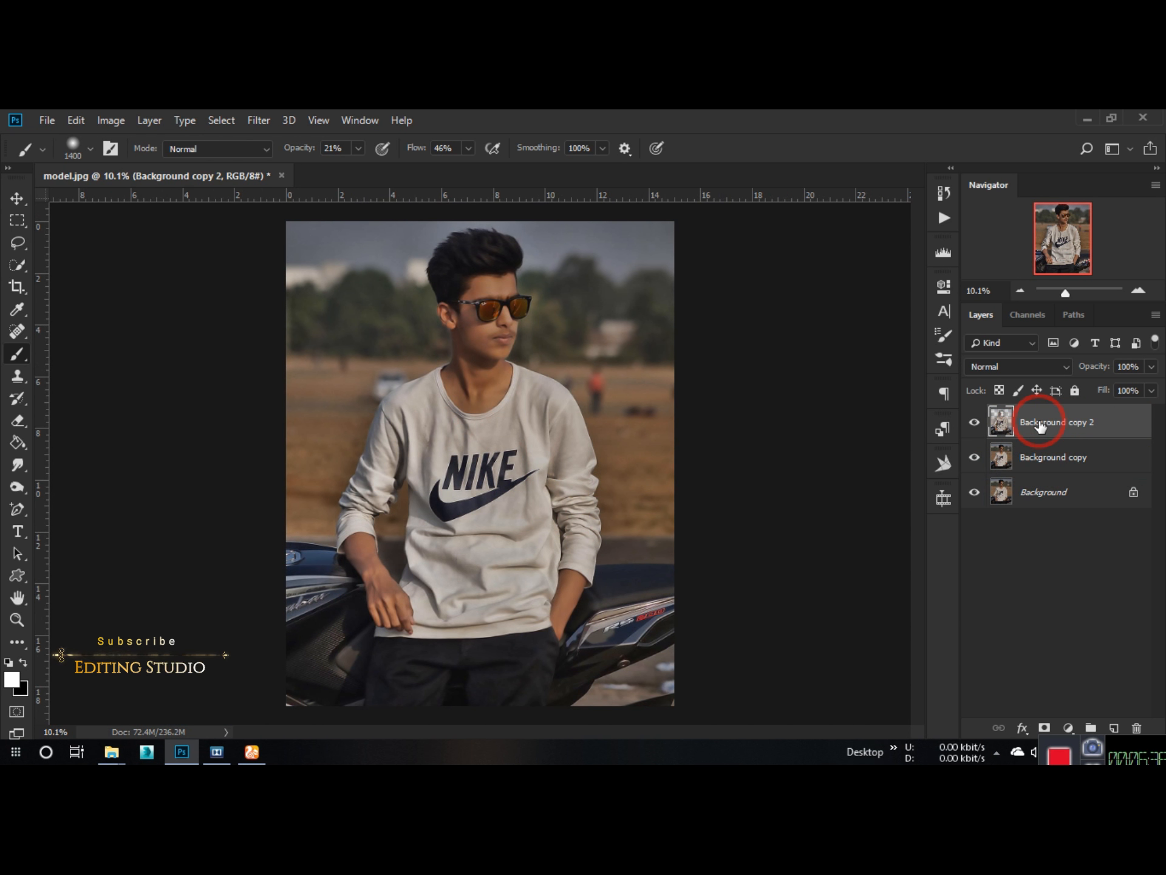
# Step: Stamp all visible layers into a new top layer and convert it for smart filters
pyautogui.hotkey('ctrl', 'shift', 'alt', 'e')
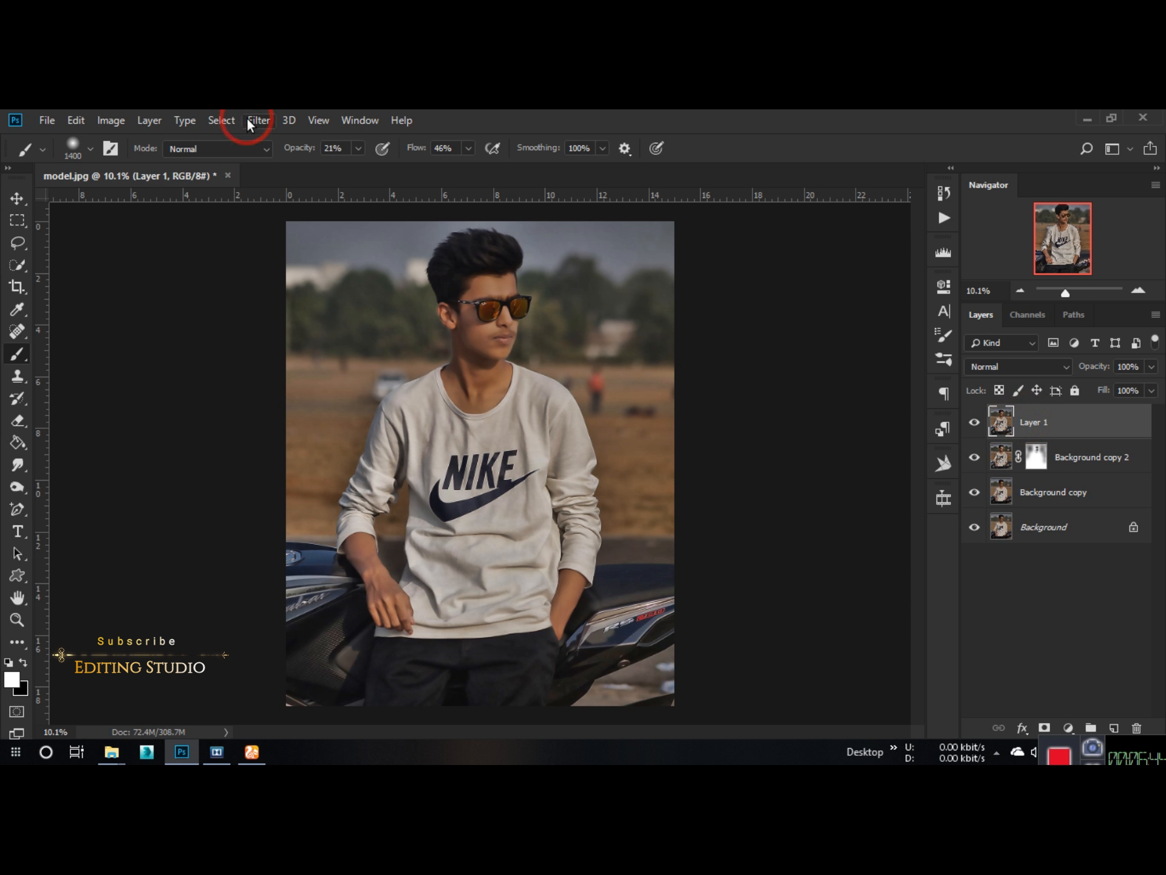
pyautogui.click(250, 124)
pyautogui.click(284, 172)
pyautogui.click(565, 360)
pyautogui.scroll(-1, 487, 362)
pyautogui.click(14, 198)
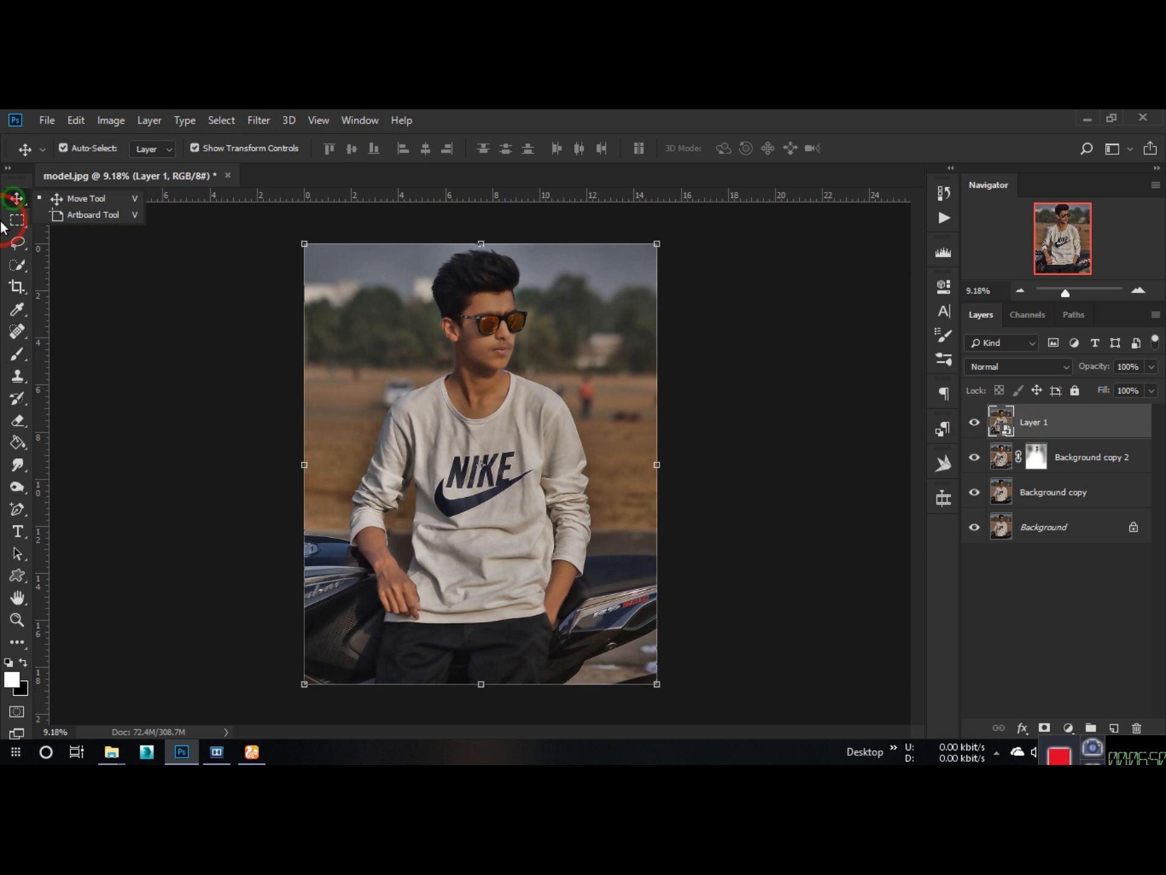
pyautogui.click(167, 356)
pyautogui.click(1026, 413)
# Step: Apply the Clarity preset from the Vibrant Collection of Topaz Adjust 5 to Layer 1
pyautogui.click(258, 120)
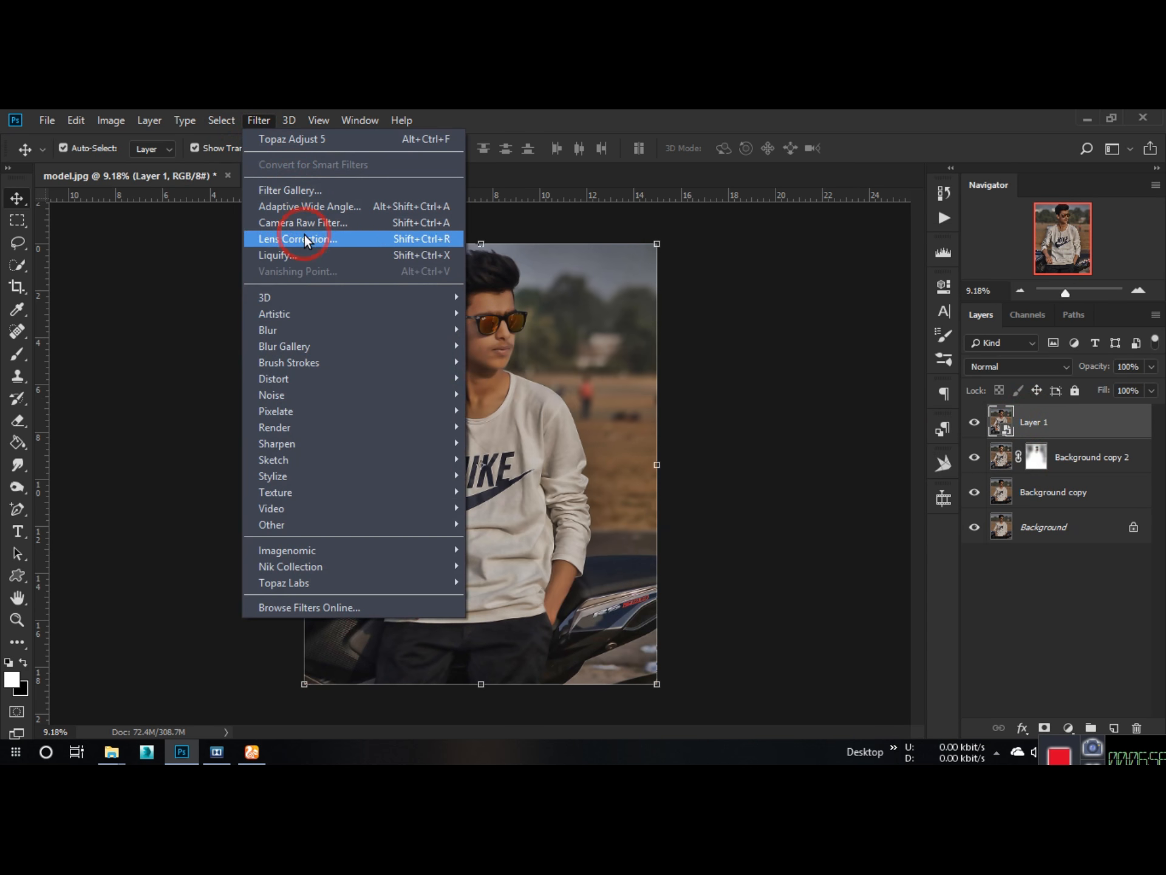
pyautogui.moveTo(289, 578)
pyautogui.click(514, 510)
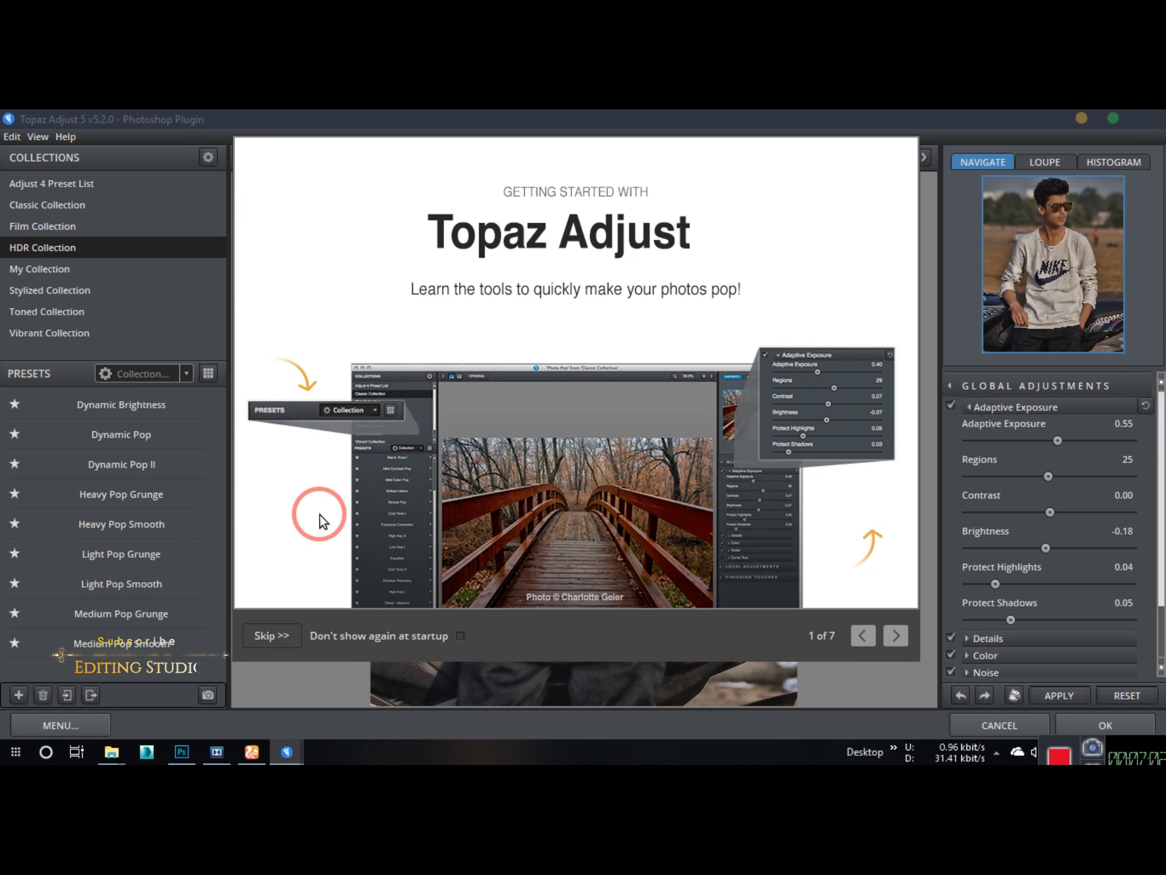
pyautogui.click(275, 636)
pyautogui.click(65, 333)
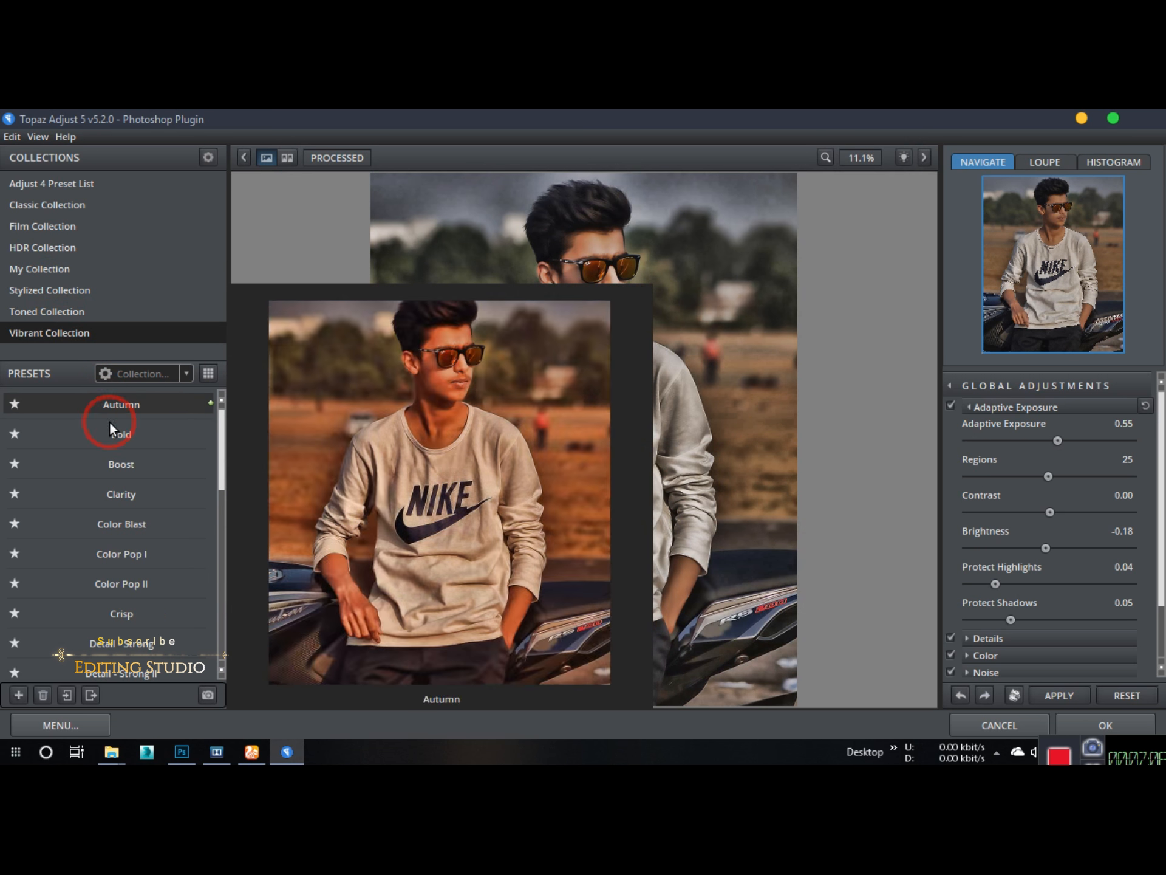
pyautogui.click(119, 496)
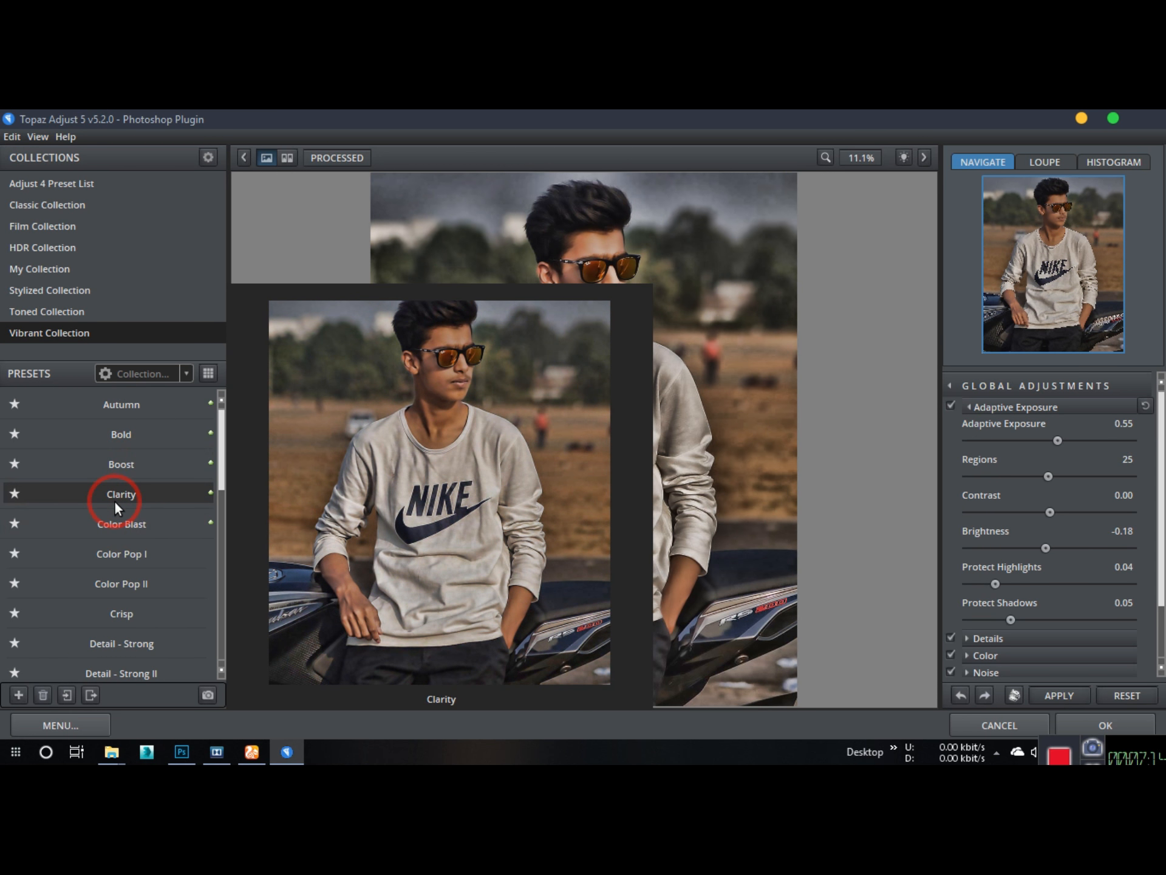
pyautogui.click(1088, 728)
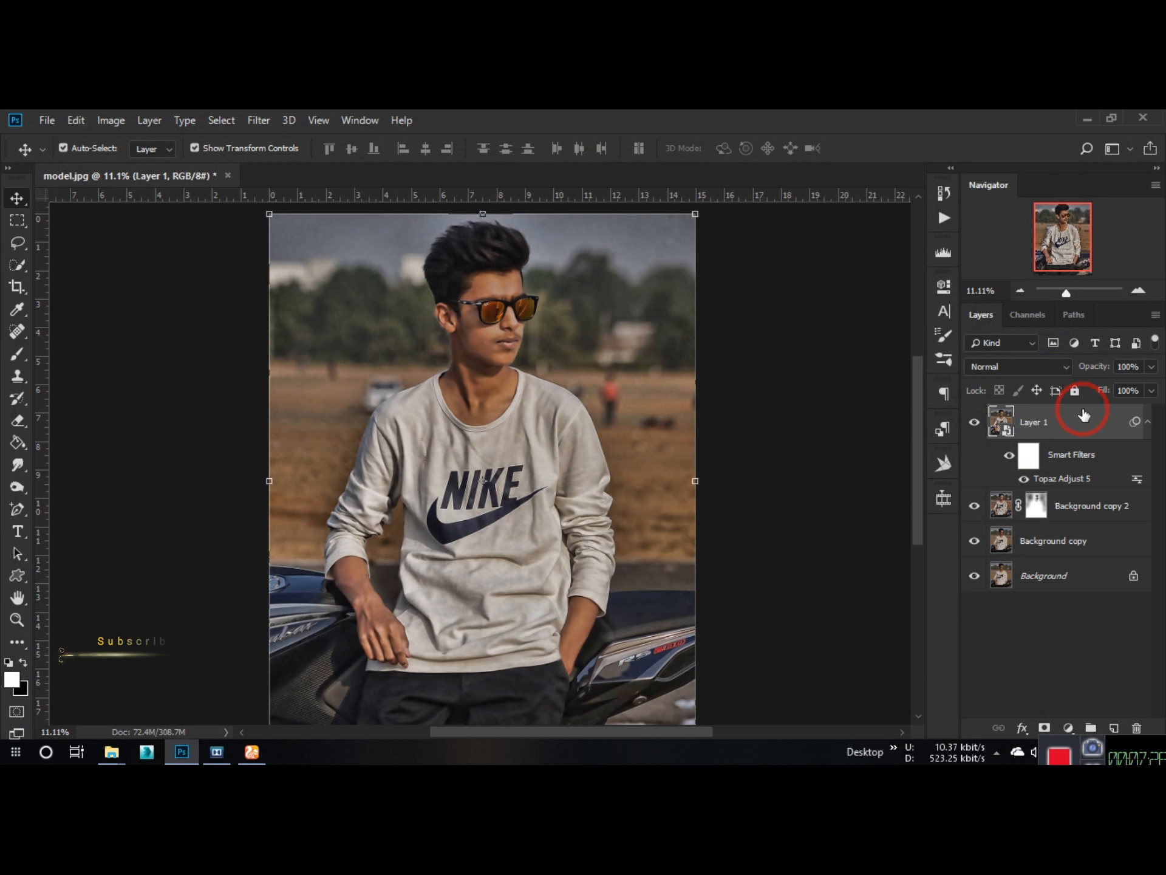
# Step: Collapse the smart filter list of Layer 1 and set the layer's fill to 69%
pyautogui.click(1149, 423)
pyautogui.moveTo(1100, 391); pyautogui.dragTo(999, 412)
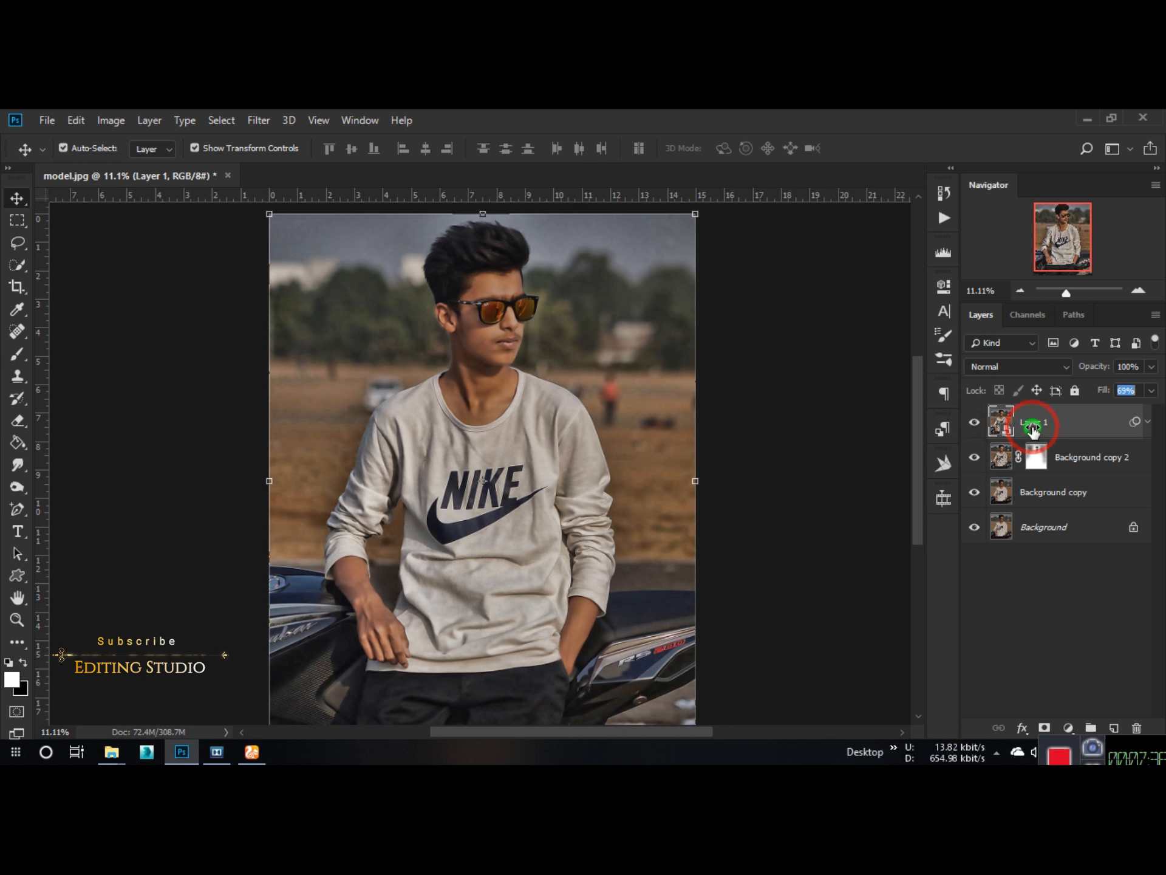
pyautogui.click(1076, 424)
# Step: In the Camera Raw Filter, set Contrast -38, Highlights +18, Shadows -62, Whites +47, Blacks -9, Clarity +26 and Dehaze +10
pyautogui.scroll(1, 424, 290)
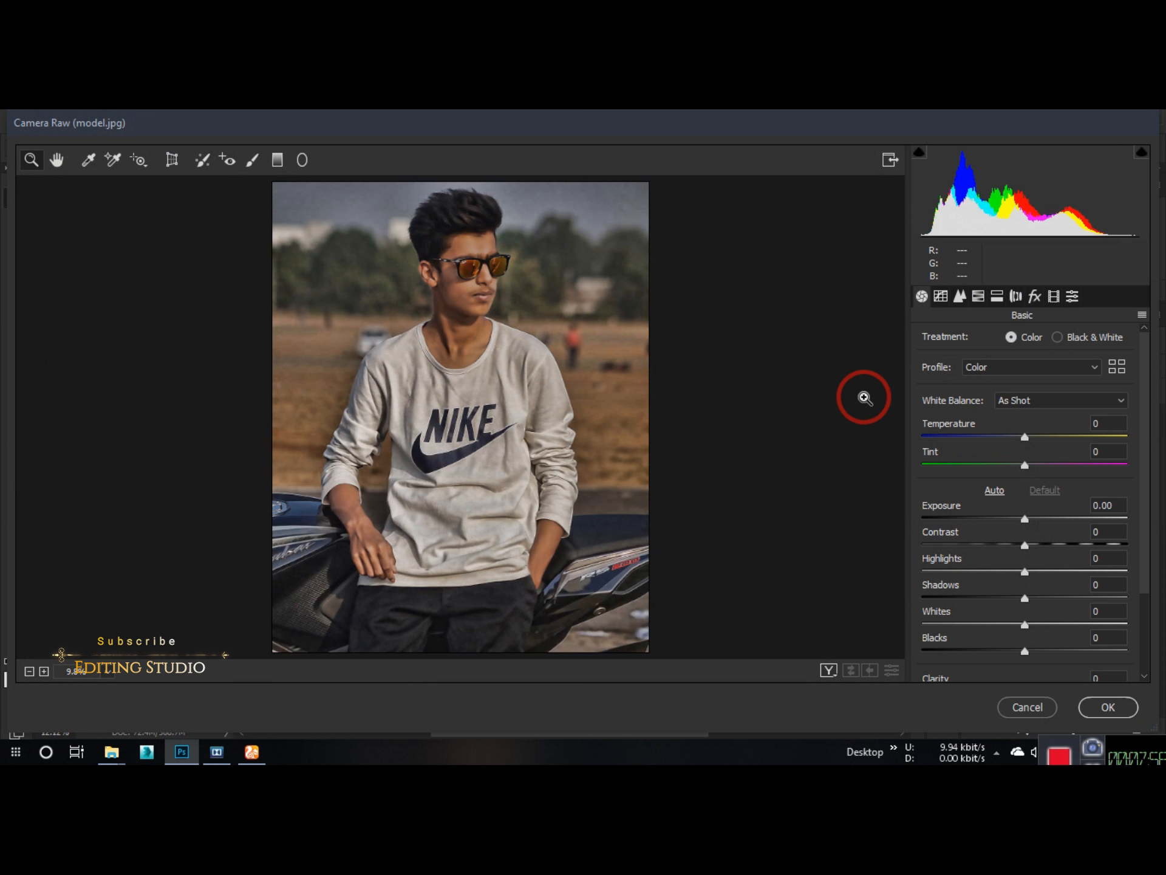
pyautogui.moveTo(1025, 437)
pyautogui.mouseDown()
pyautogui.moveTo(1011, 426)
pyautogui.moveTo(1025, 437)
pyautogui.mouseUp()
pyautogui.moveTo(1024, 545); pyautogui.dragTo(1044, 587)
pyautogui.moveTo(1024, 598); pyautogui.dragTo(1016, 651)
pyautogui.moveTo(968, 599); pyautogui.dragTo(960, 600)
pyautogui.scroll(-2, 1024, 655)
pyautogui.moveTo(1025, 655); pyautogui.dragTo(1039, 680)
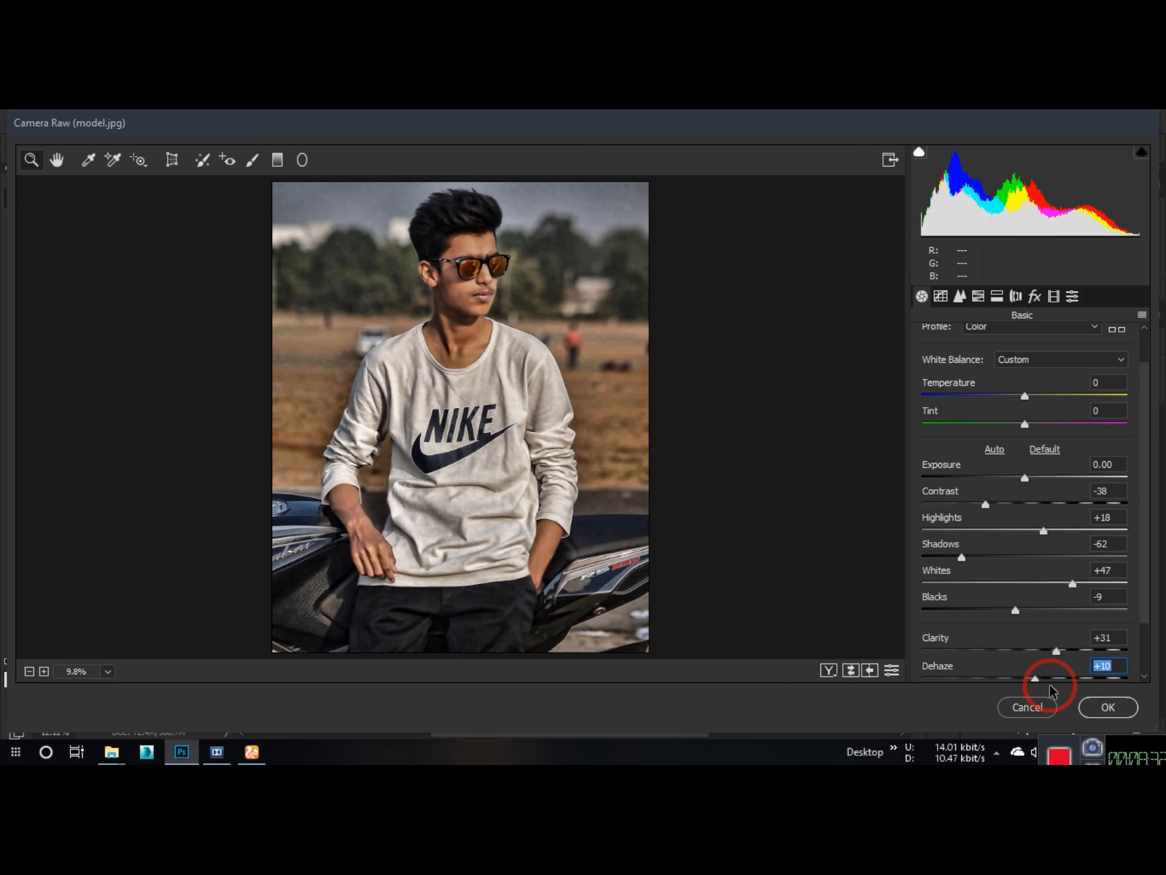
pyautogui.click(1041, 648)
# Step: Set the sharpening amount to 8 and the luminance noise reduction to 33
pyautogui.click(960, 296)
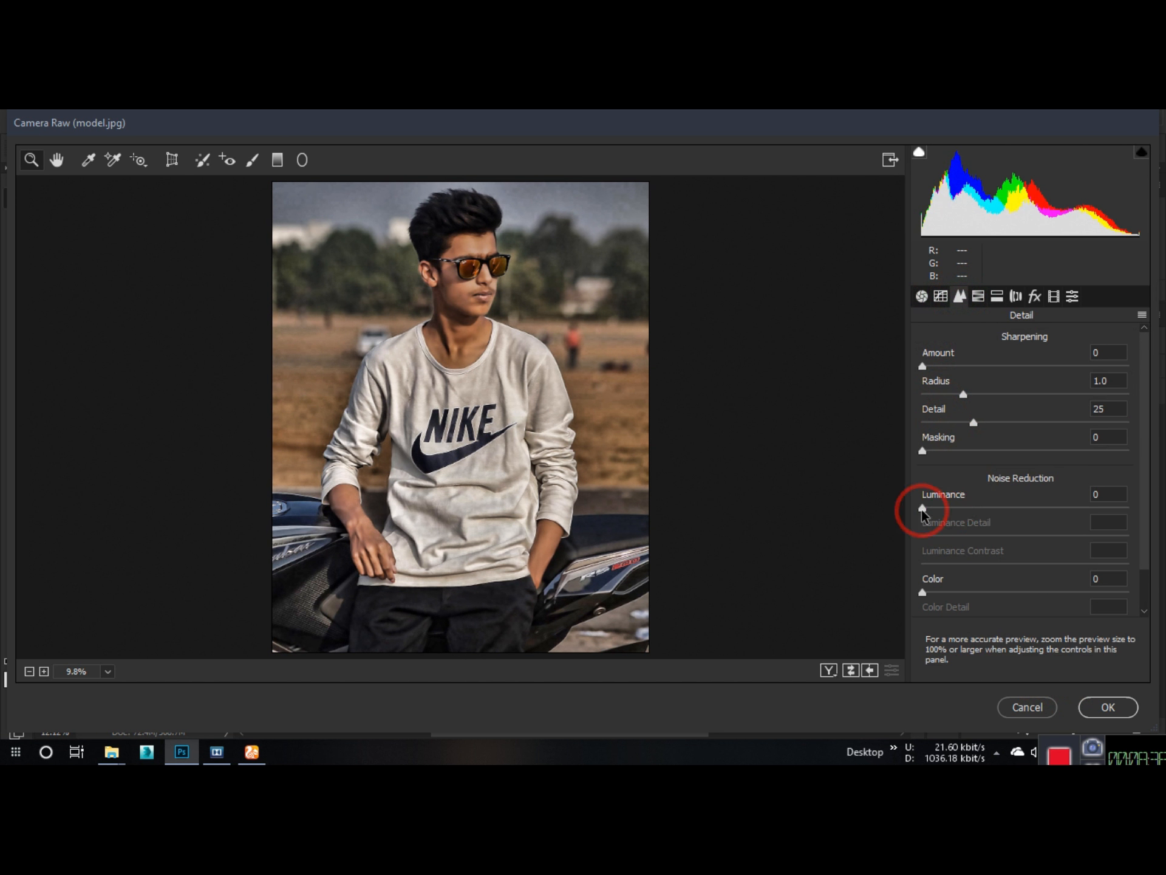
pyautogui.scroll(1, 454, 258)
pyautogui.moveTo(473, 259); pyautogui.dragTo(601, 325)
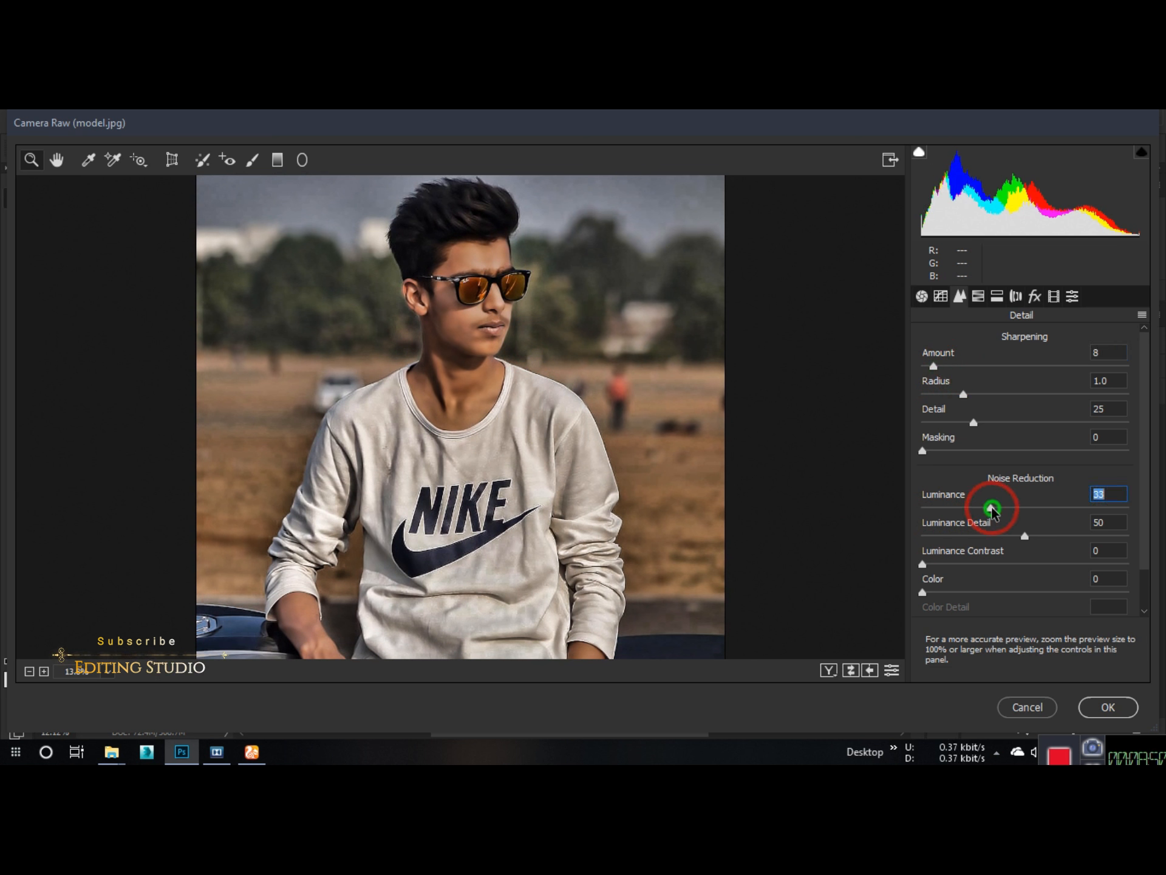
# Step: Add a post-crop vignette to the photo and adjust its amount, midpoint and feather
pyautogui.click(978, 296)
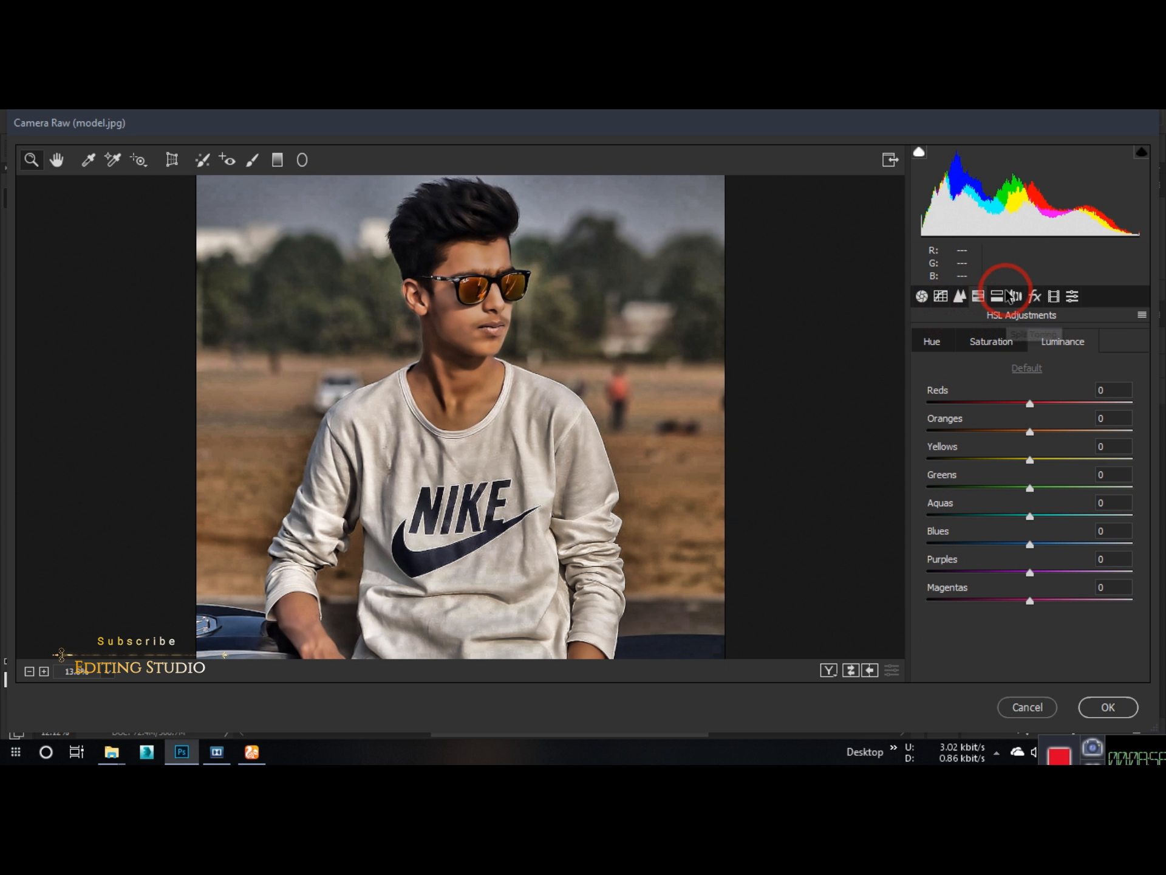
pyautogui.click(1035, 295)
pyautogui.moveTo(1024, 518); pyautogui.dragTo(996, 545)
pyautogui.moveTo(1028, 613); pyautogui.dragTo(1051, 604)
pyautogui.moveTo(986, 545)
pyautogui.mouseDown()
pyautogui.moveTo(928, 545)
pyautogui.moveTo(997, 524)
pyautogui.mouseUp()
pyautogui.moveTo(1051, 603)
pyautogui.mouseDown()
pyautogui.moveTo(958, 616)
pyautogui.moveTo(1048, 612)
pyautogui.mouseUp()
pyautogui.moveTo(928, 547); pyautogui.dragTo(851, 617)
pyautogui.click(436, 292)
# Step: Lower the Green and Blue Primary hues in Calibration and adjust the Red Primary hue and saturation
pyautogui.click(1056, 297)
pyautogui.moveTo(1035, 547); pyautogui.dragTo(929, 537)
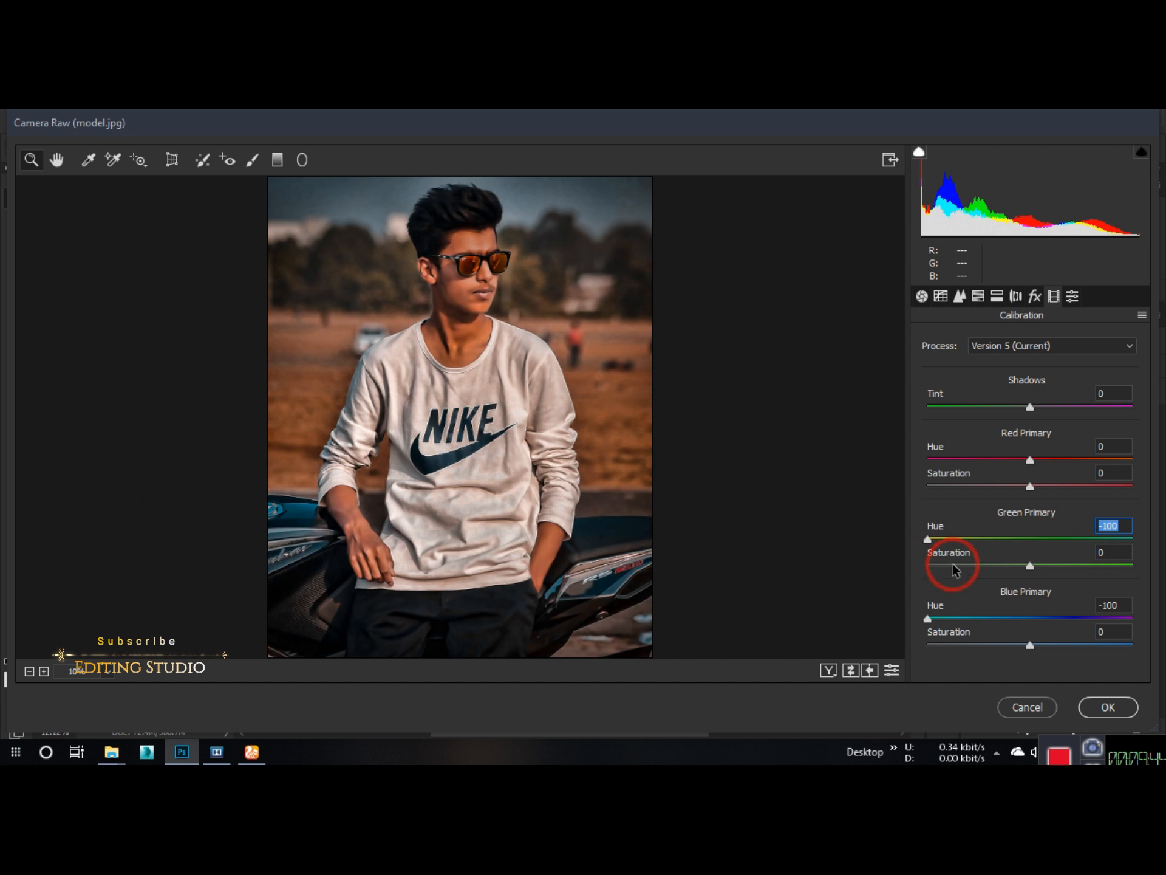
pyautogui.moveTo(1029, 460)
pyautogui.mouseDown()
pyautogui.moveTo(1054, 463)
pyautogui.moveTo(1015, 480)
pyautogui.mouseUp()
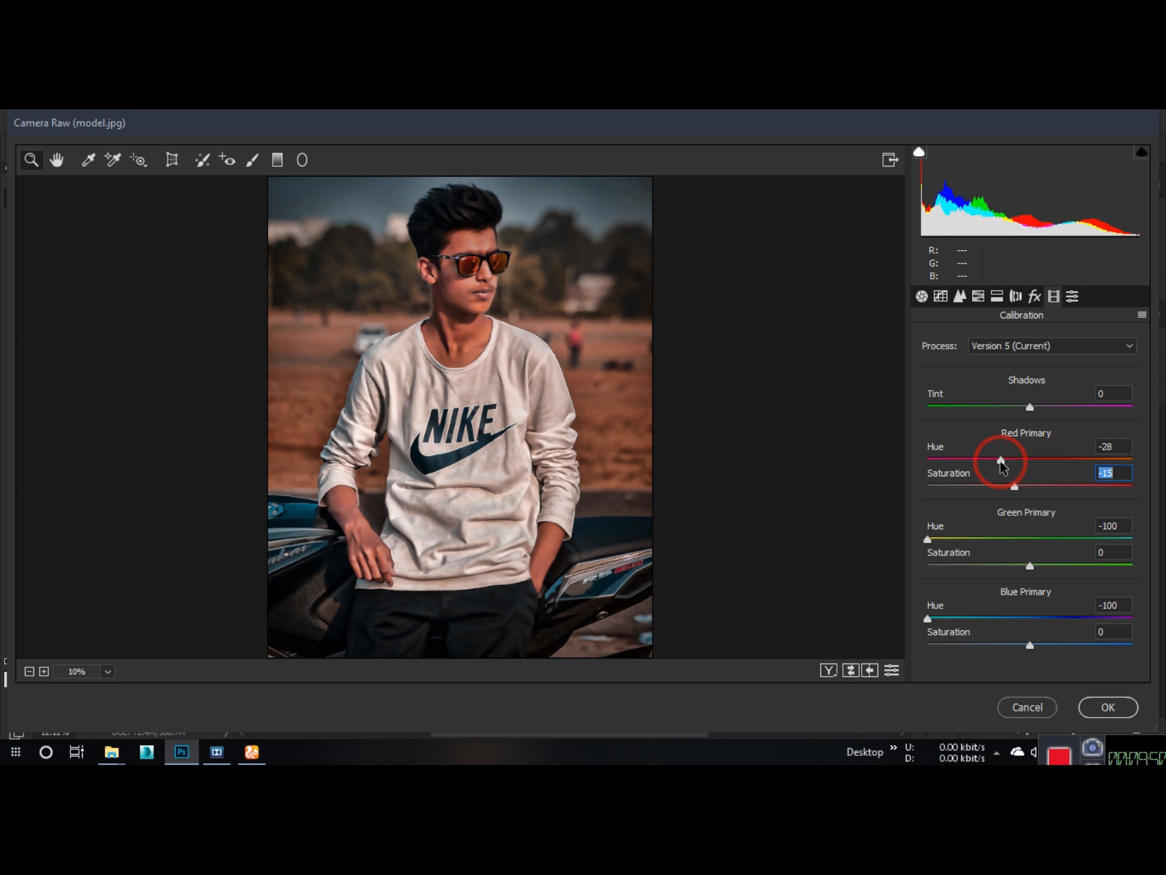
pyautogui.click(939, 537)
pyautogui.click(950, 618)
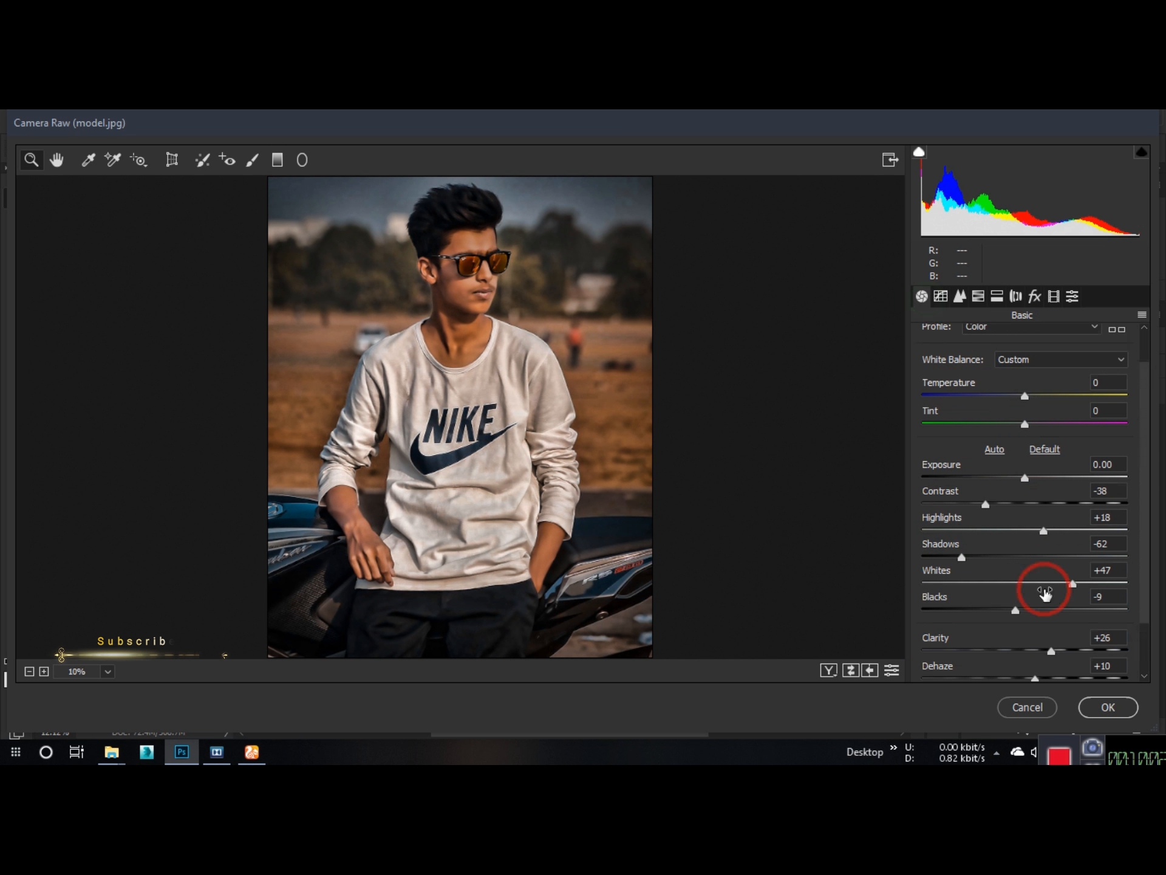
# Step: Raise the basic Vibrance to +100 and lower the Saturation to -38
pyautogui.scroll(-2, 1044, 594)
pyautogui.moveTo(1027, 638); pyautogui.dragTo(1095, 639)
pyautogui.moveTo(1024, 667); pyautogui.dragTo(989, 671)
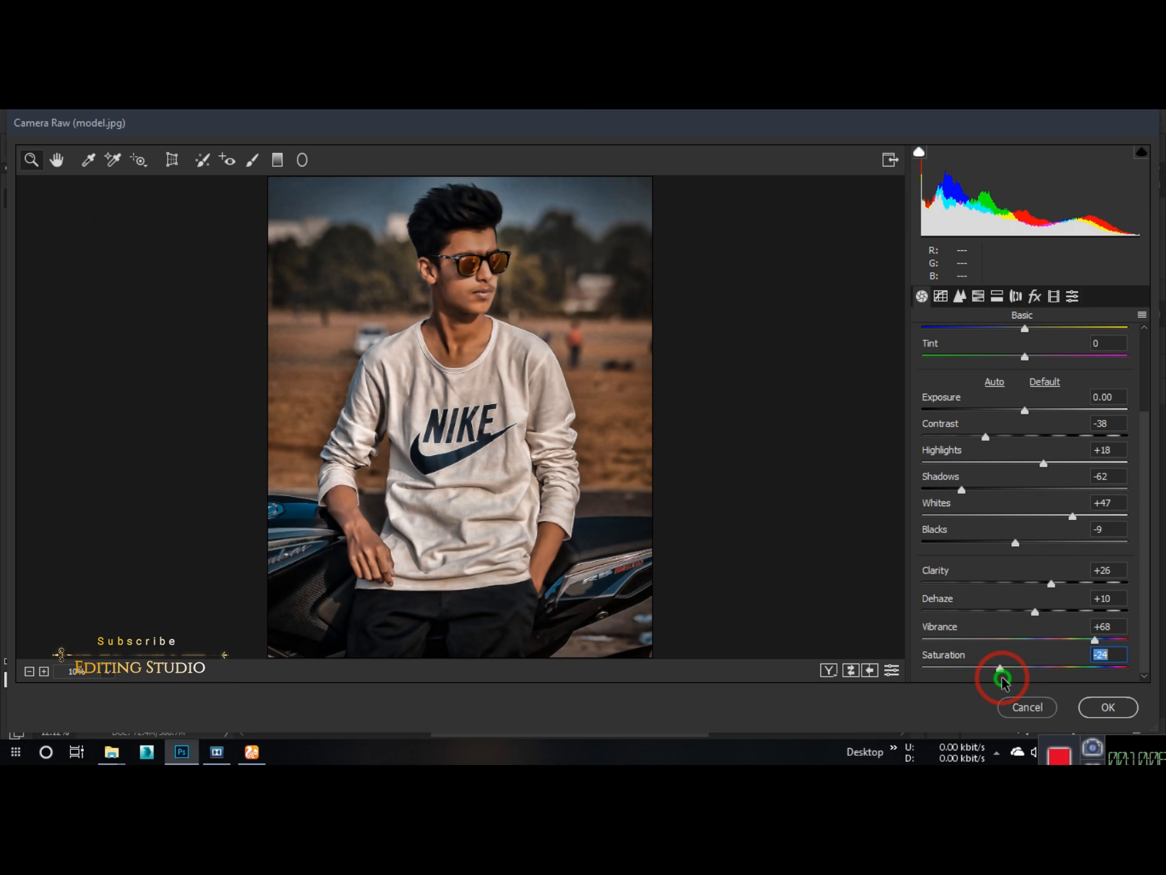
pyautogui.moveTo(1097, 641); pyautogui.dragTo(1130, 640)
pyautogui.moveTo(1000, 667); pyautogui.dragTo(983, 675)
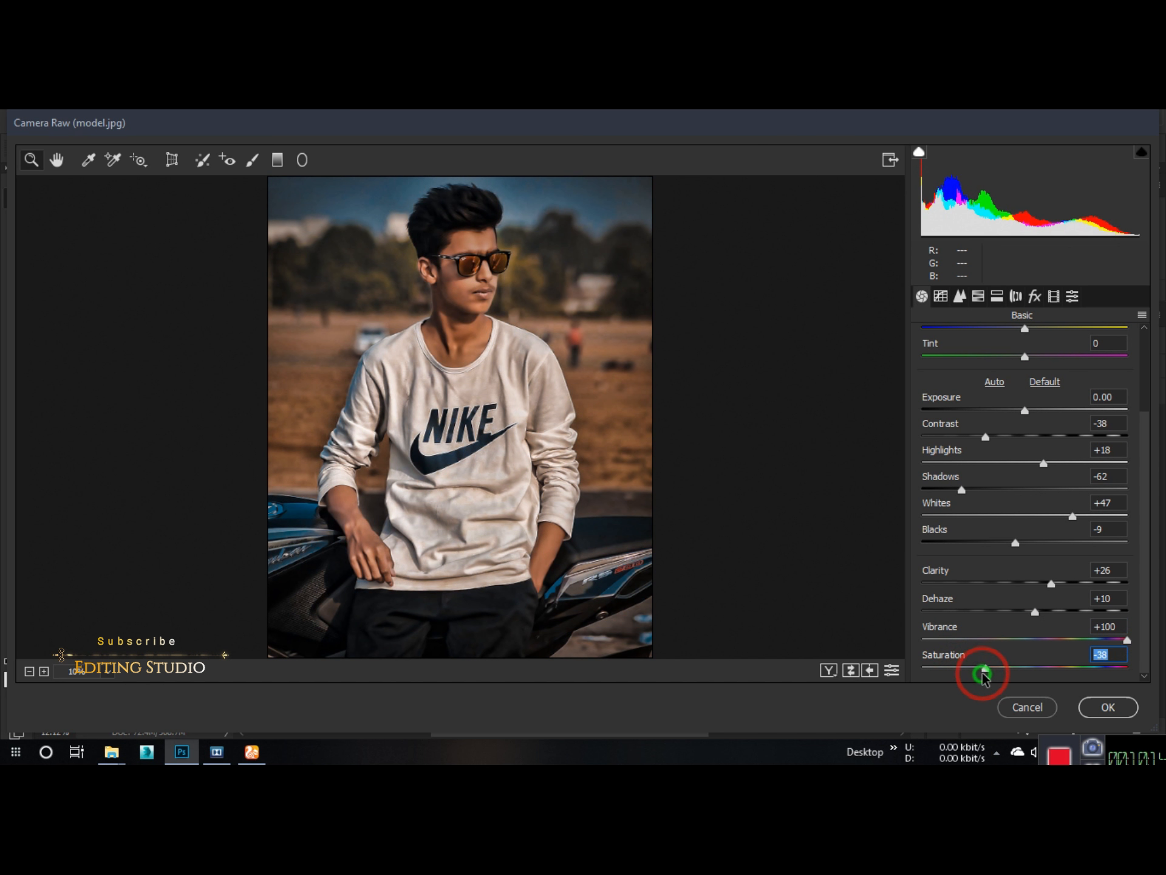
# Step: Fine-tune the existing post-crop vignette, slightly changing its amount and feather
pyautogui.click(1035, 297)
pyautogui.moveTo(1001, 522); pyautogui.dragTo(1006, 519)
pyautogui.moveTo(1049, 602); pyautogui.dragTo(1046, 602)
pyautogui.moveTo(1029, 546); pyautogui.dragTo(1125, 576)
# Step: Set the Green Primary saturation to +29 and the Blue Primary saturation to -37 in Calibration, and apply the filter
pyautogui.click(1057, 299)
pyautogui.moveTo(1100, 593); pyautogui.dragTo(1025, 602)
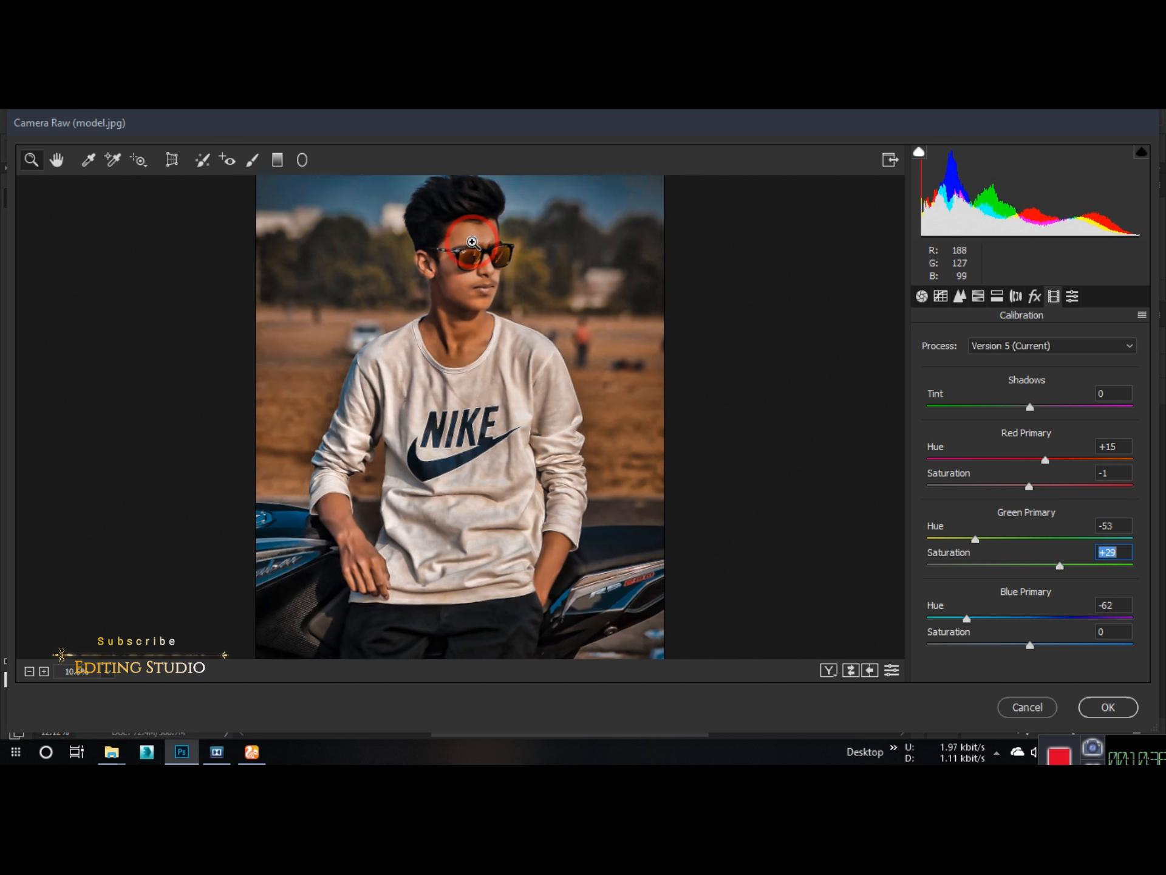
pyautogui.click(516, 380)
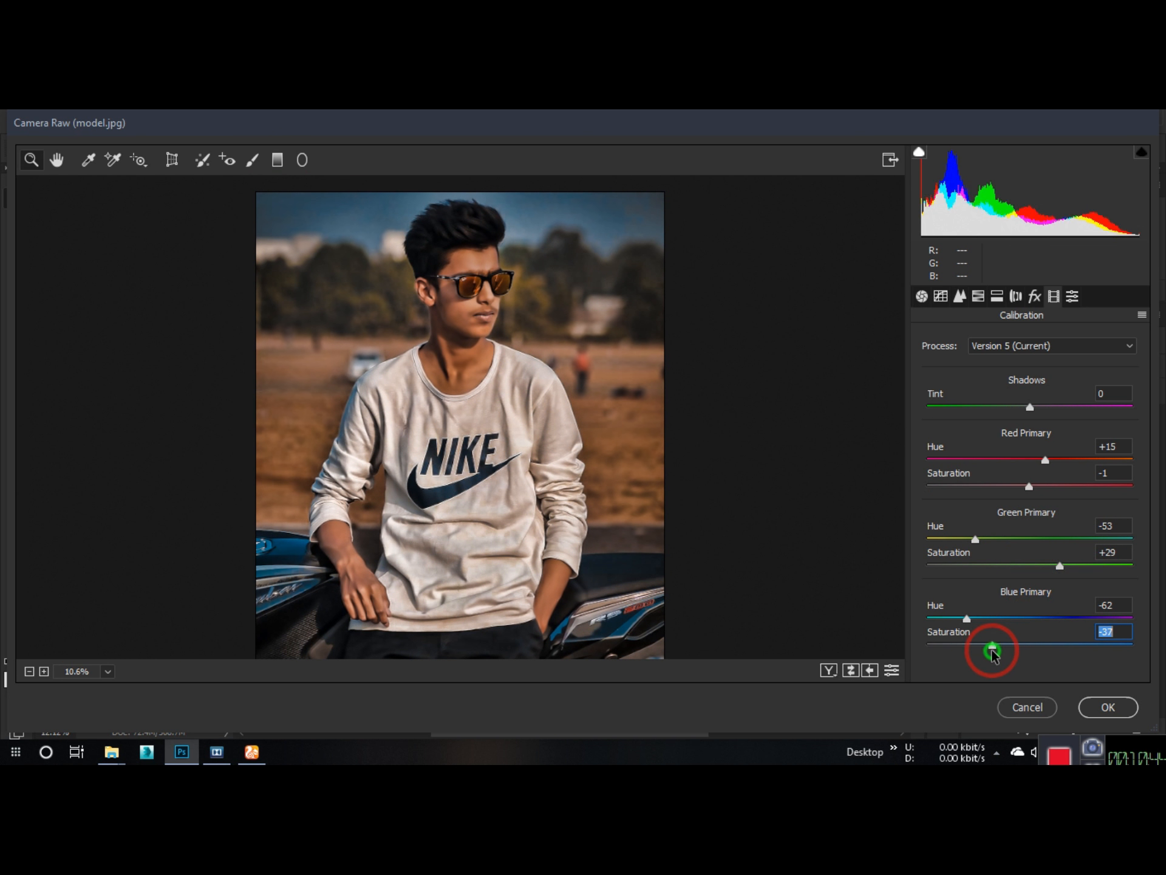
pyautogui.click(1108, 707)
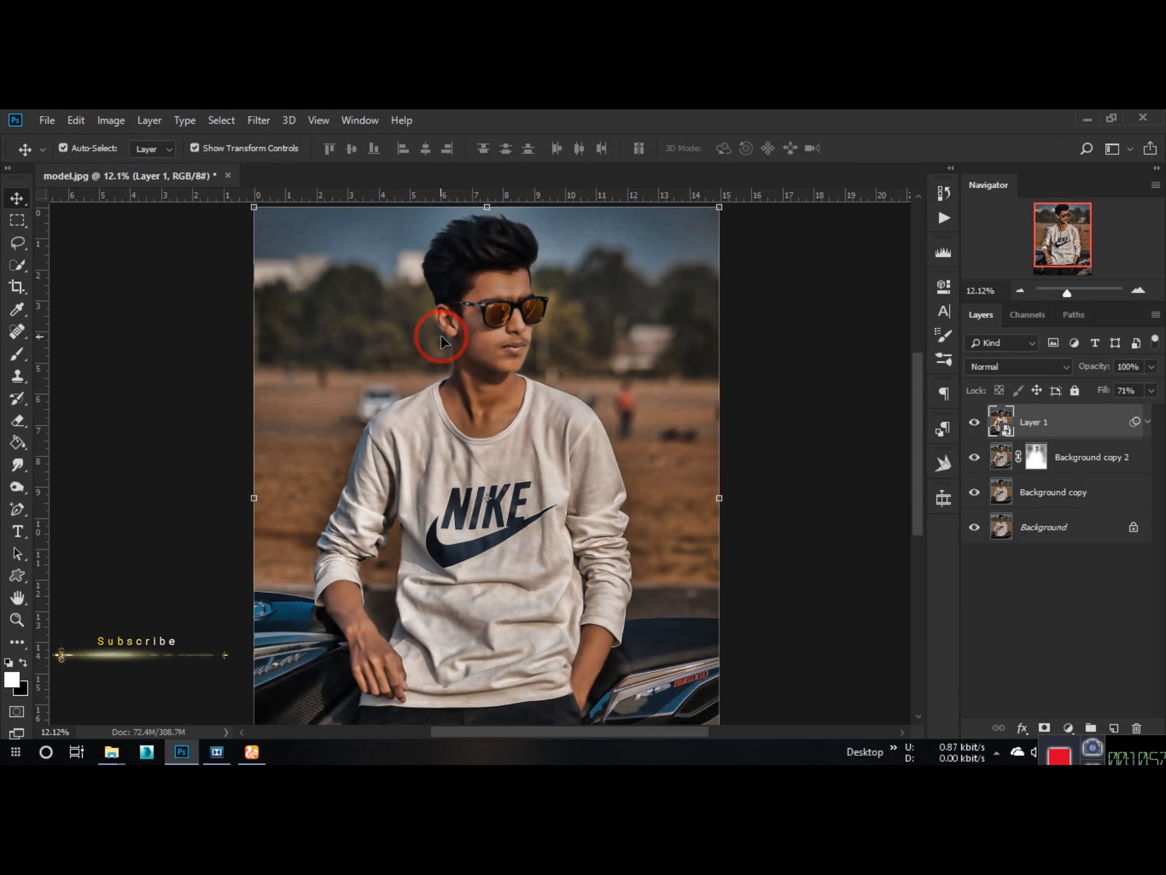
pyautogui.scroll(1, 461, 363)
pyautogui.click(1149, 421)
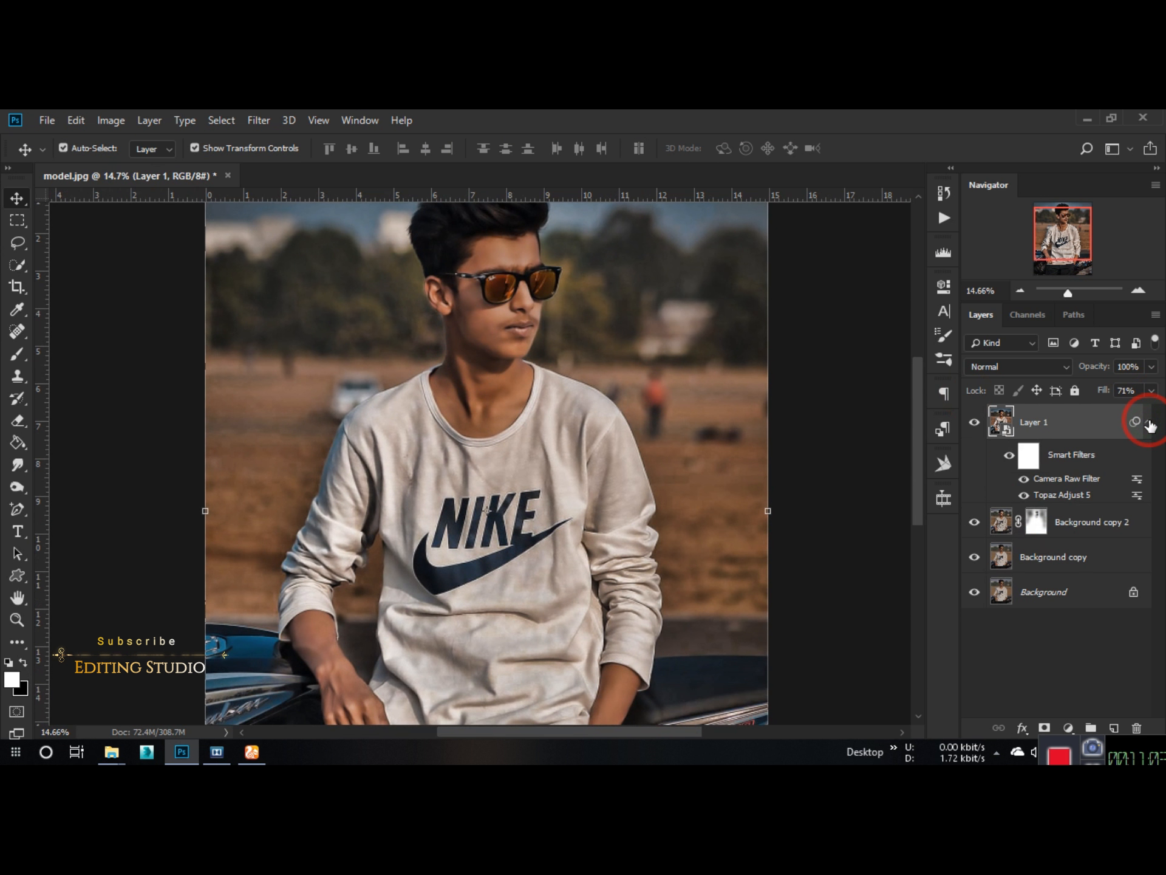
pyautogui.click(1148, 421)
pyautogui.scroll(-2, 534, 468)
pyautogui.scroll(2, 416, 625)
# Step: Apply the Camera Raw Filter to Layer 1 again and raise the HSL luminance of Reds and Oranges to +51
pyautogui.click(258, 120)
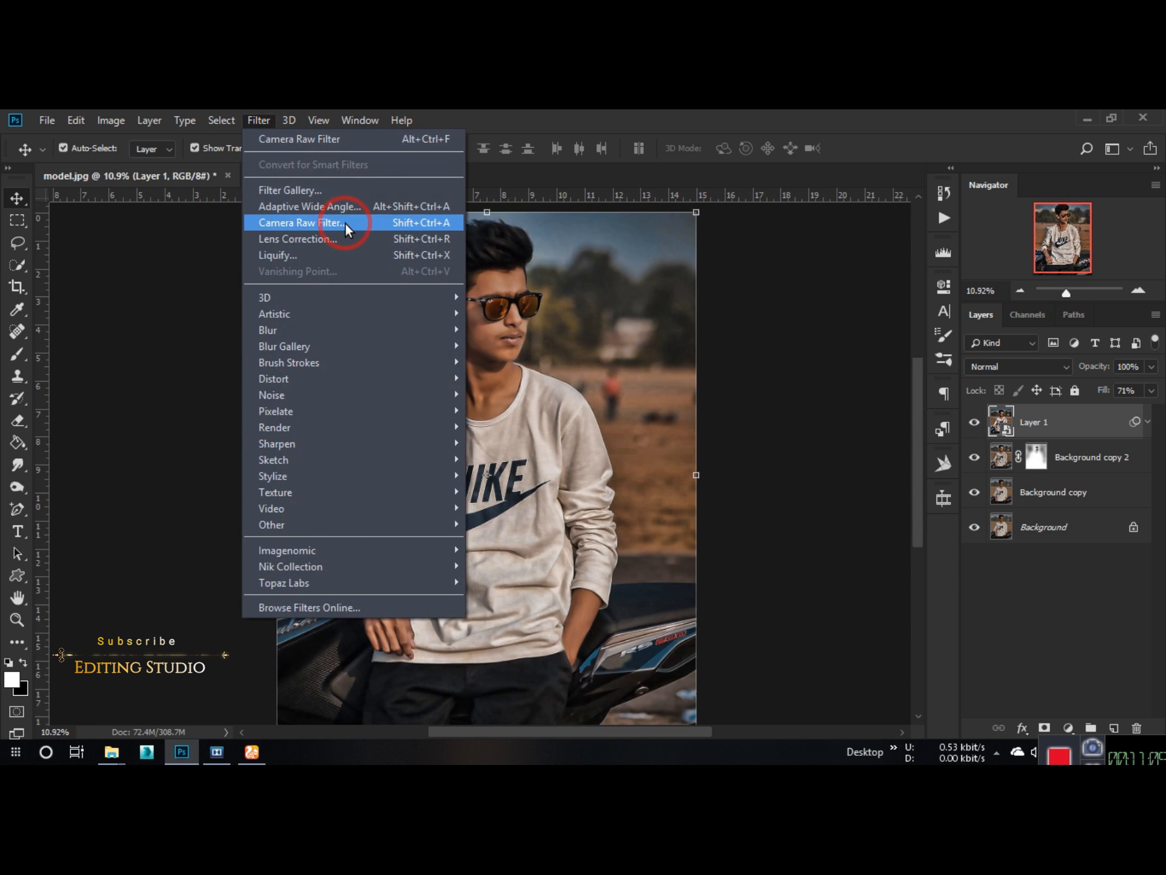
pyautogui.click(345, 222)
pyautogui.click(979, 296)
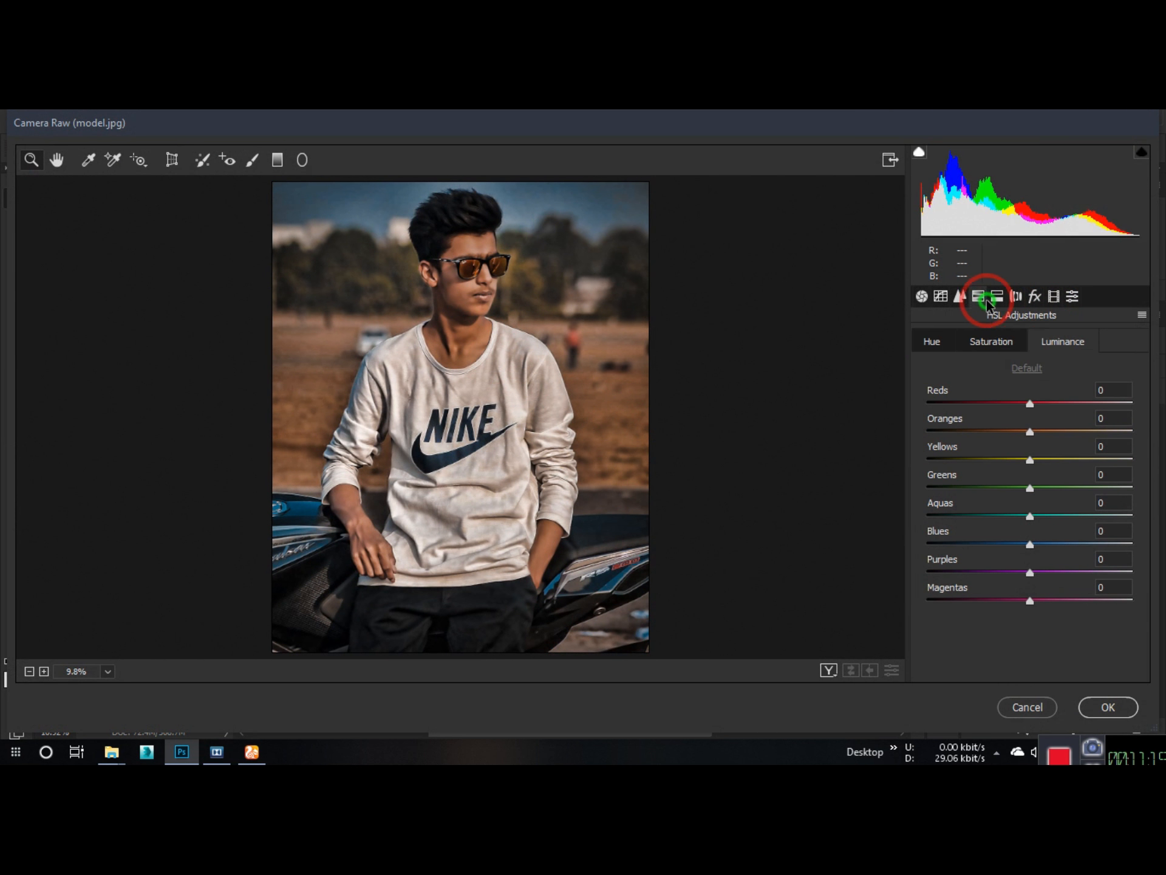
pyautogui.moveTo(999, 438); pyautogui.dragTo(1082, 432)
pyautogui.click(1036, 298)
pyautogui.click(979, 297)
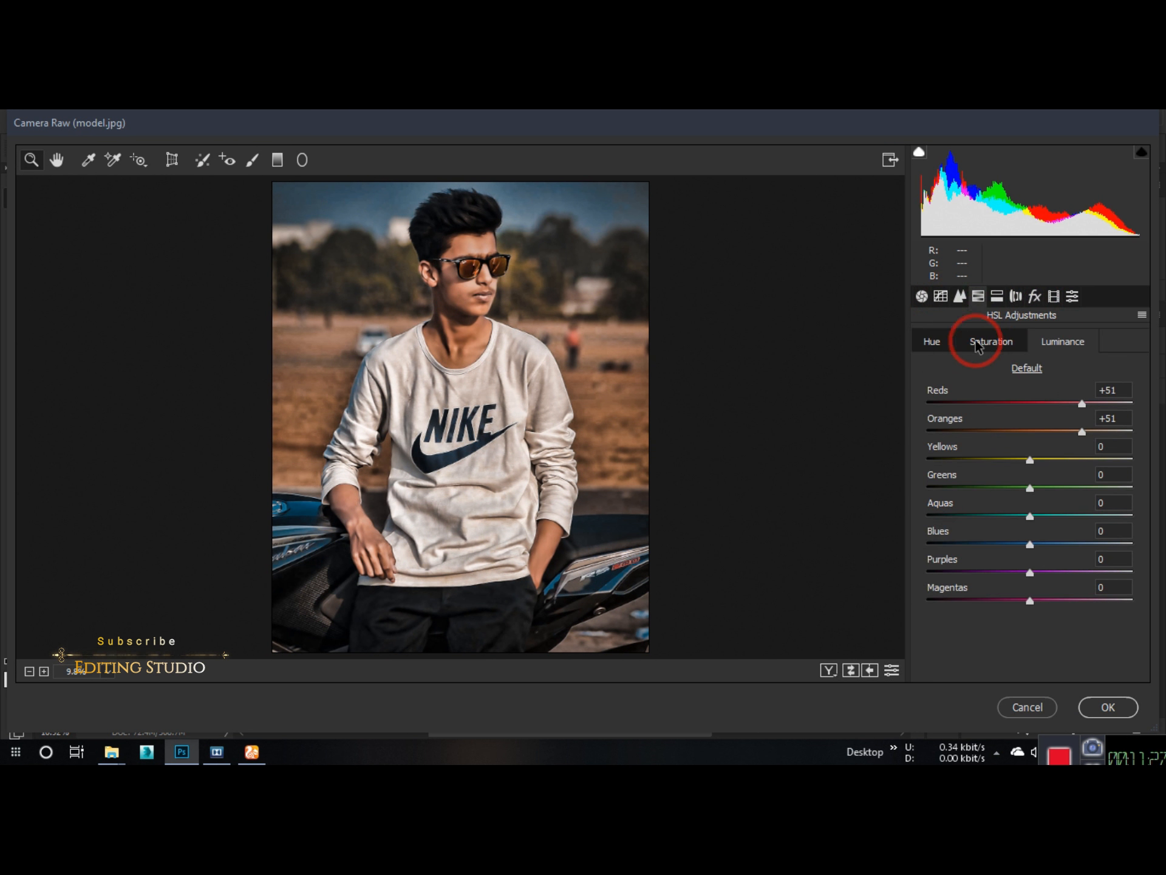
# Step: Shift the HSL hues of Yellows and Aquas to -100 and Blues to -41, leaving Purples and Magentas at 0
pyautogui.click(977, 341)
pyautogui.click(933, 342)
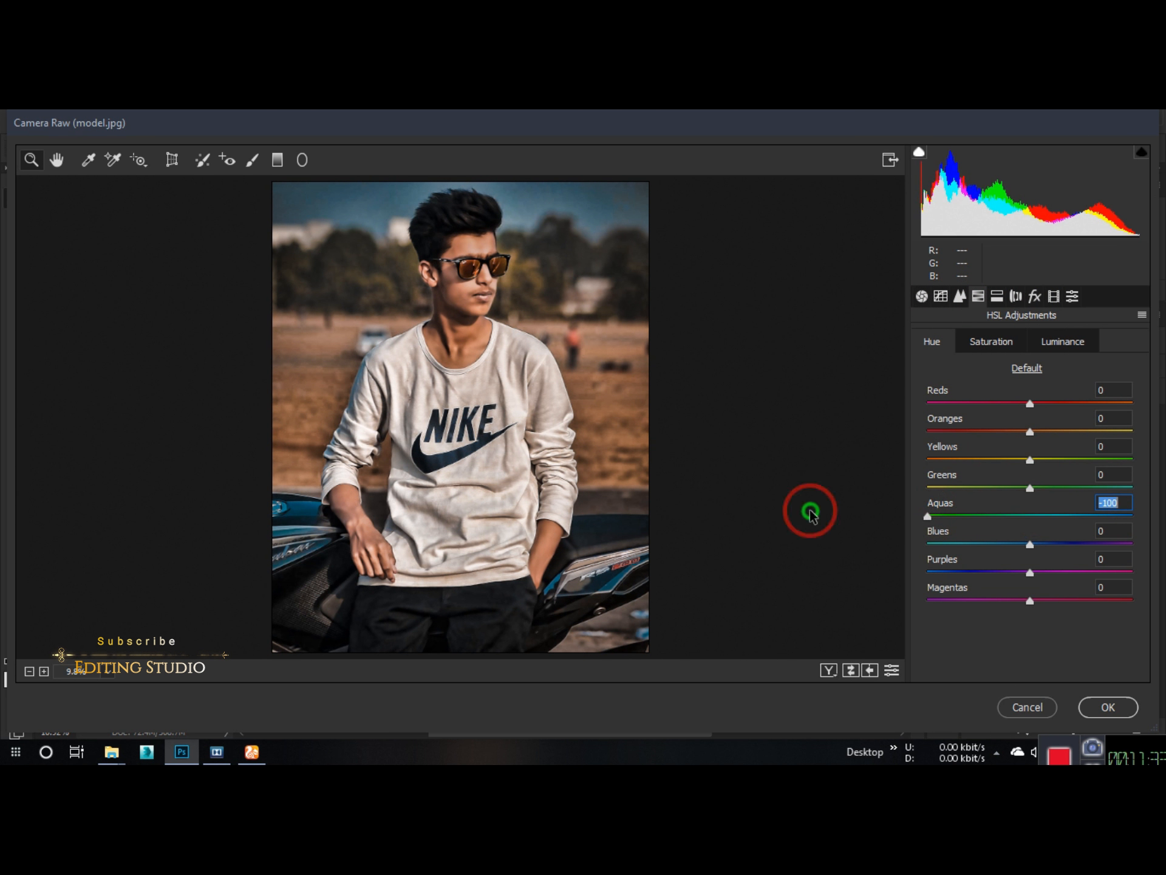
pyautogui.moveTo(1031, 545); pyautogui.dragTo(989, 556)
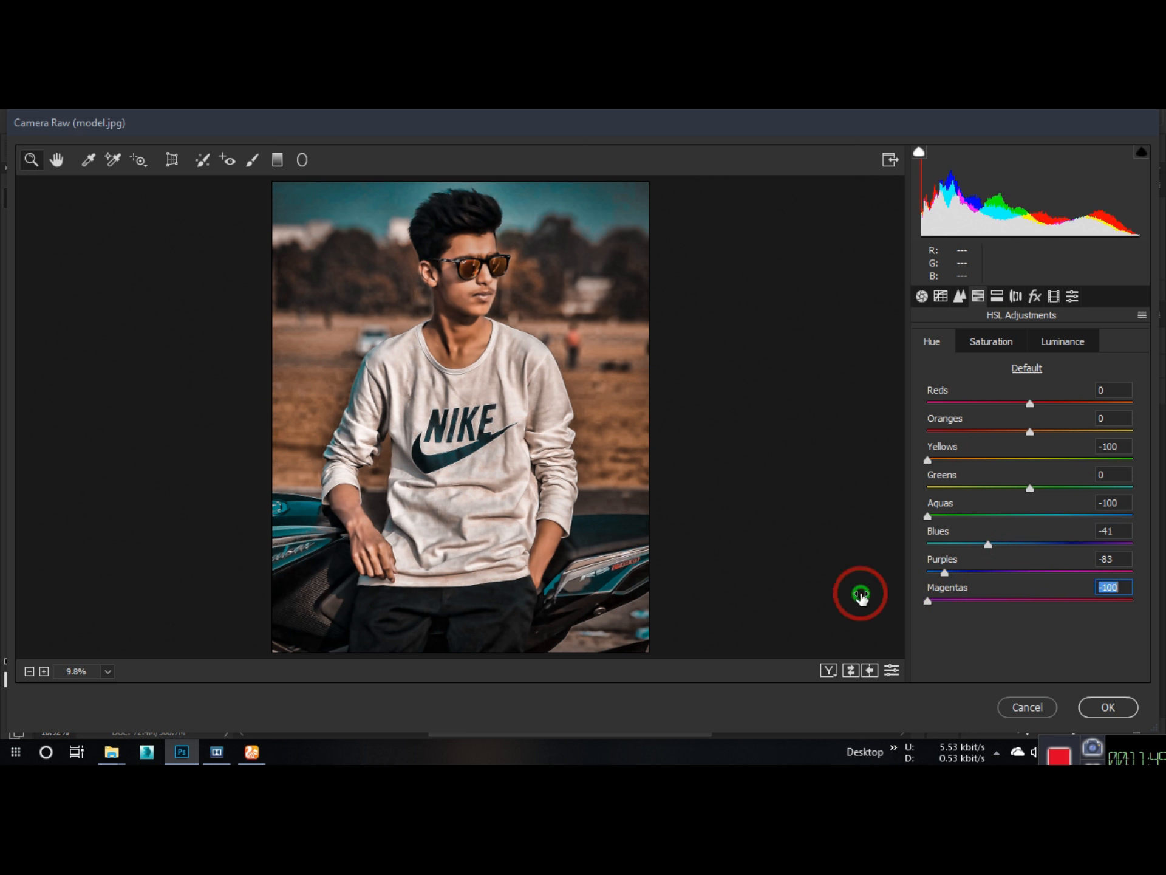
pyautogui.moveTo(948, 576); pyautogui.dragTo(928, 573)
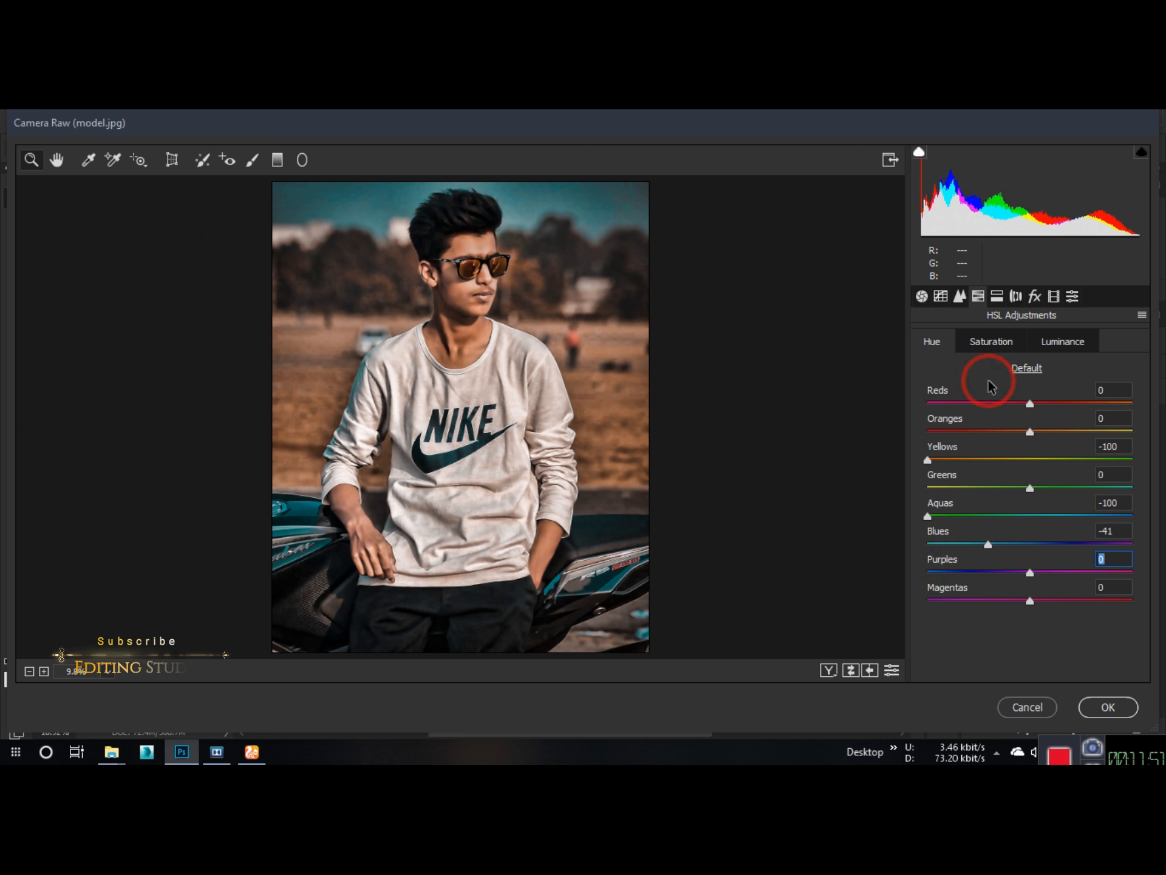
# Step: Set the HSL saturation of Reds to +35, Oranges to -22, Aquas to +23 and Blues to +17, and apply the filter
pyautogui.click(992, 342)
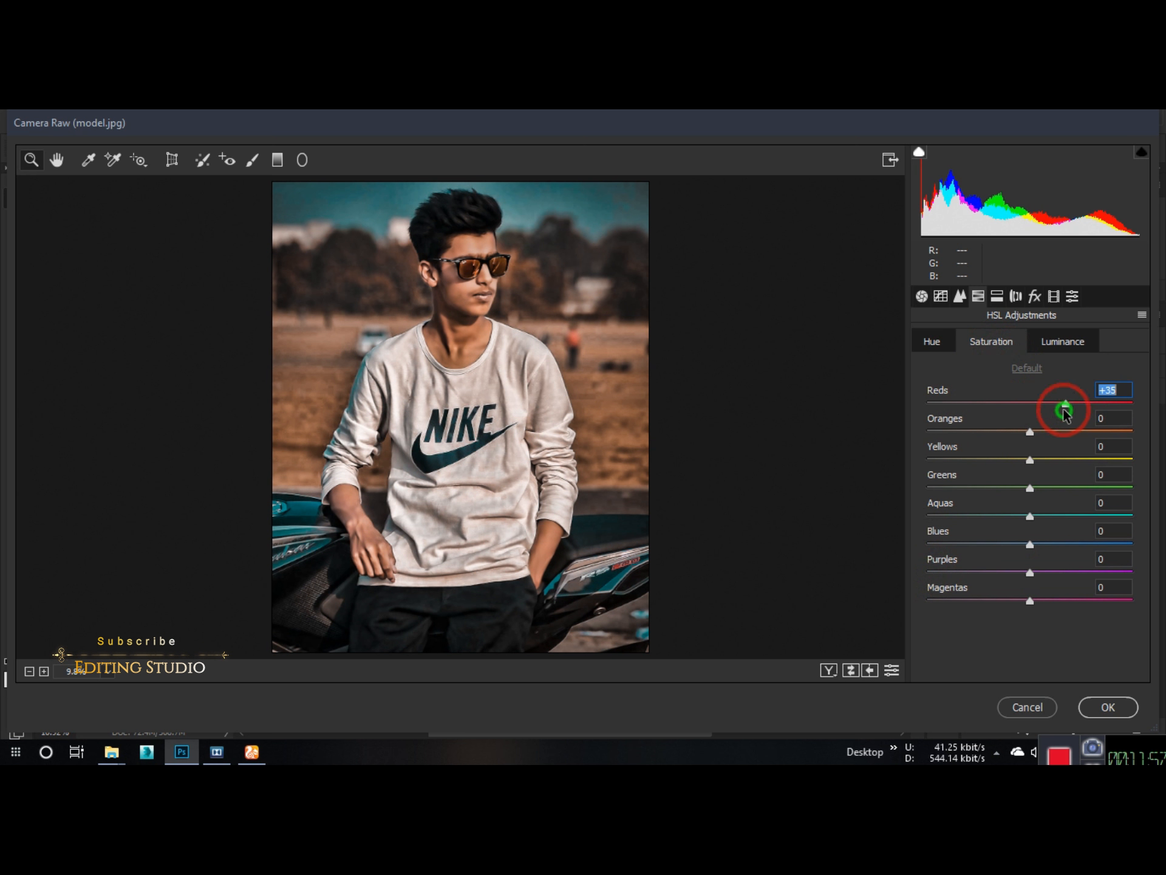
pyautogui.moveTo(1029, 431); pyautogui.dragTo(1007, 450)
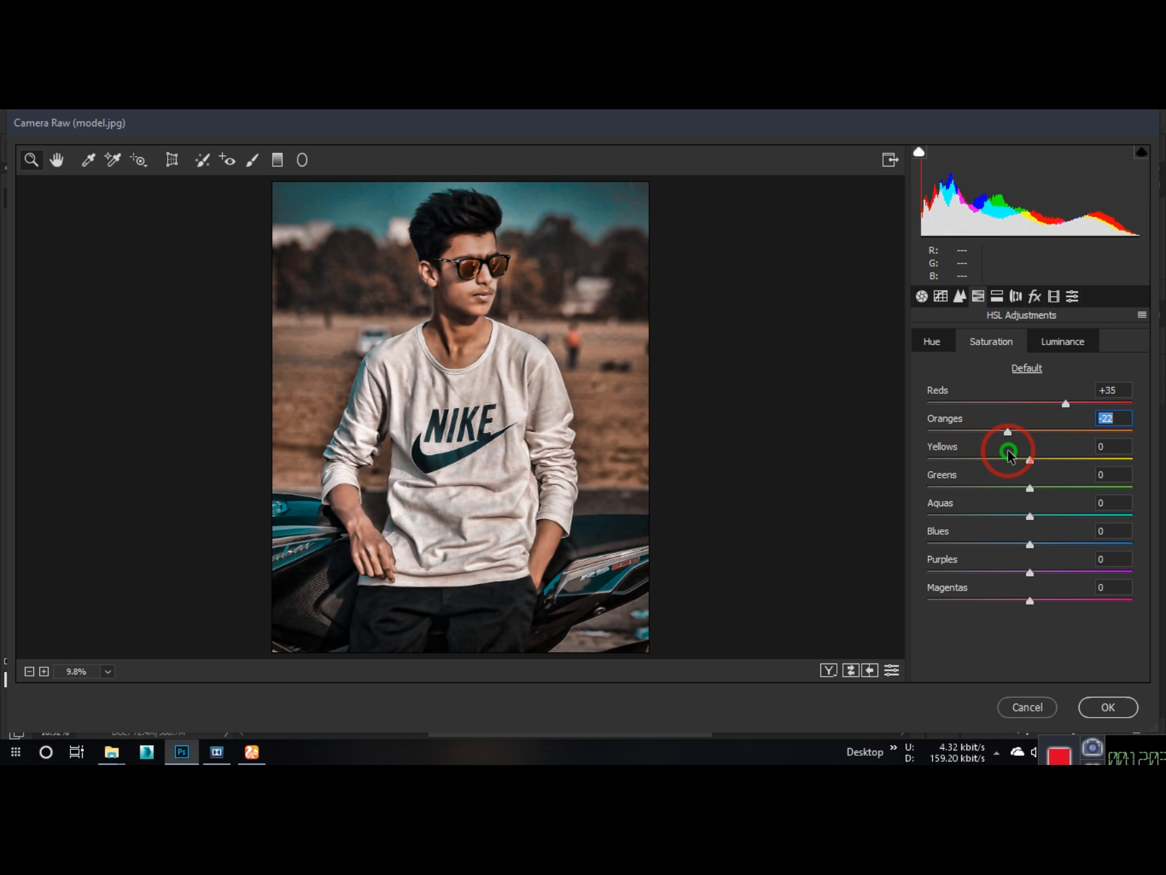
pyautogui.moveTo(1029, 516); pyautogui.dragTo(1113, 514)
pyautogui.moveTo(1039, 546); pyautogui.dragTo(1048, 548)
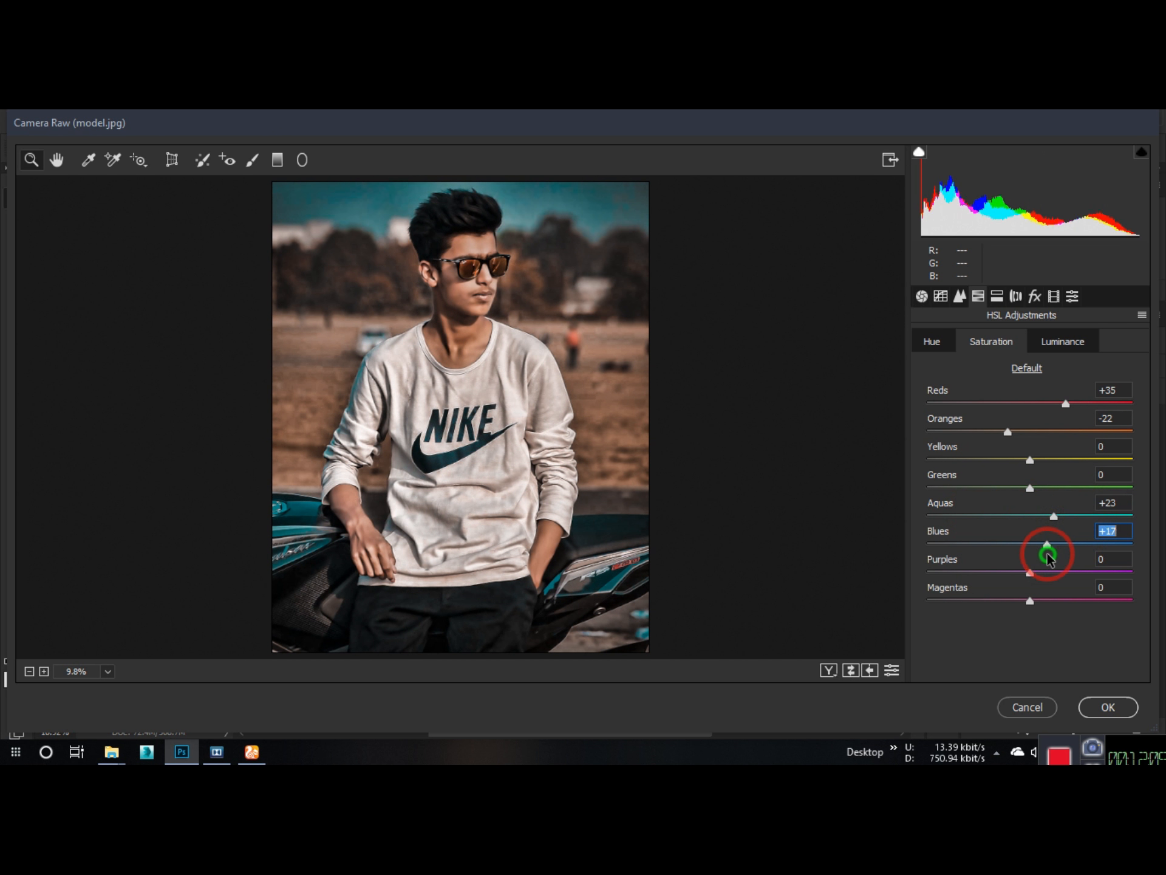
pyautogui.click(997, 296)
pyautogui.click(1016, 296)
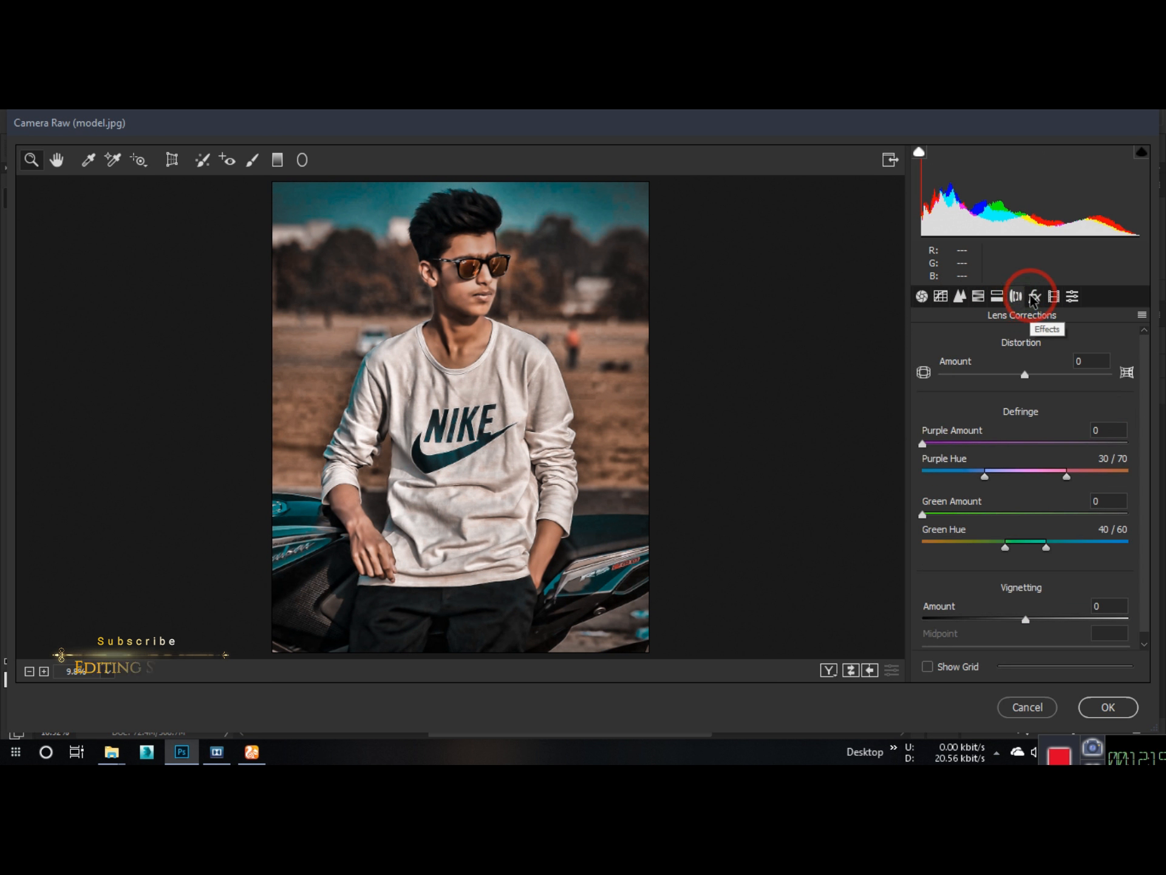
pyautogui.click(1034, 296)
pyautogui.click(1054, 296)
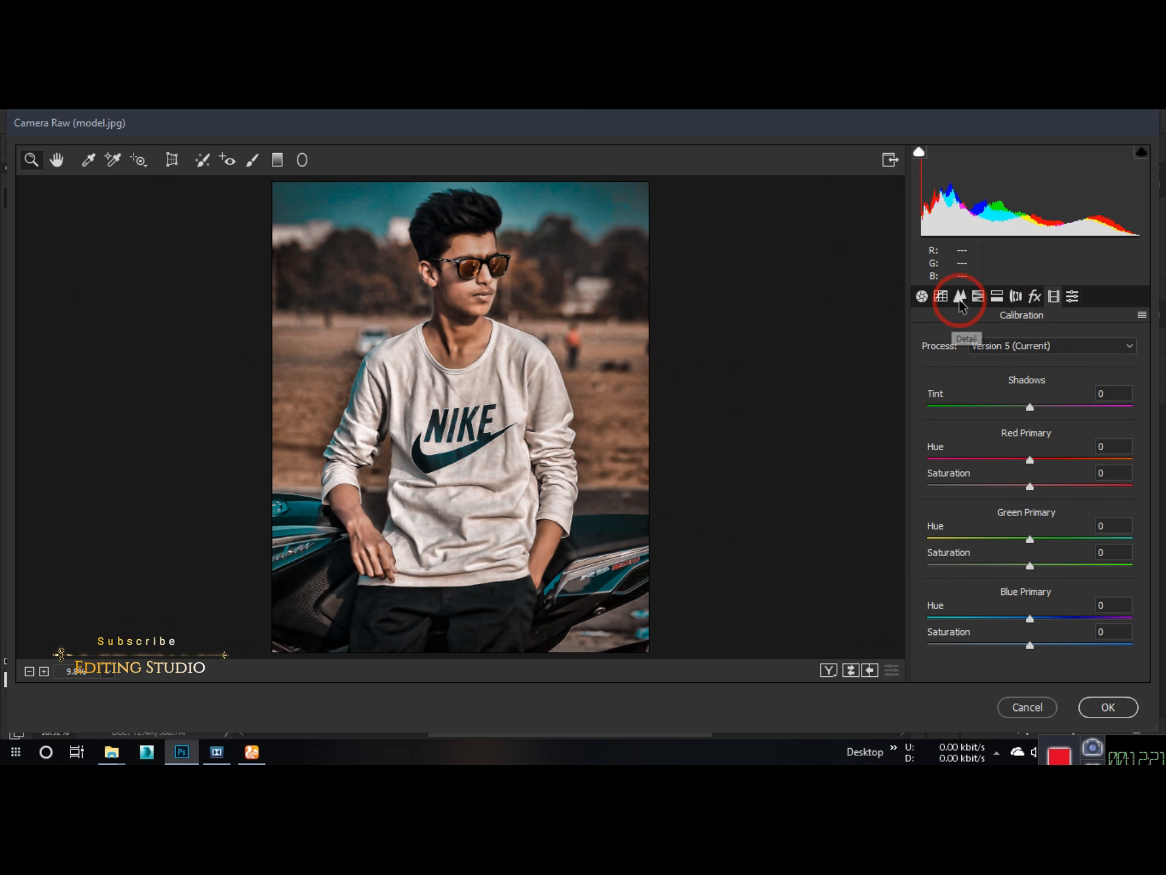
pyautogui.click(941, 295)
pyautogui.click(1096, 708)
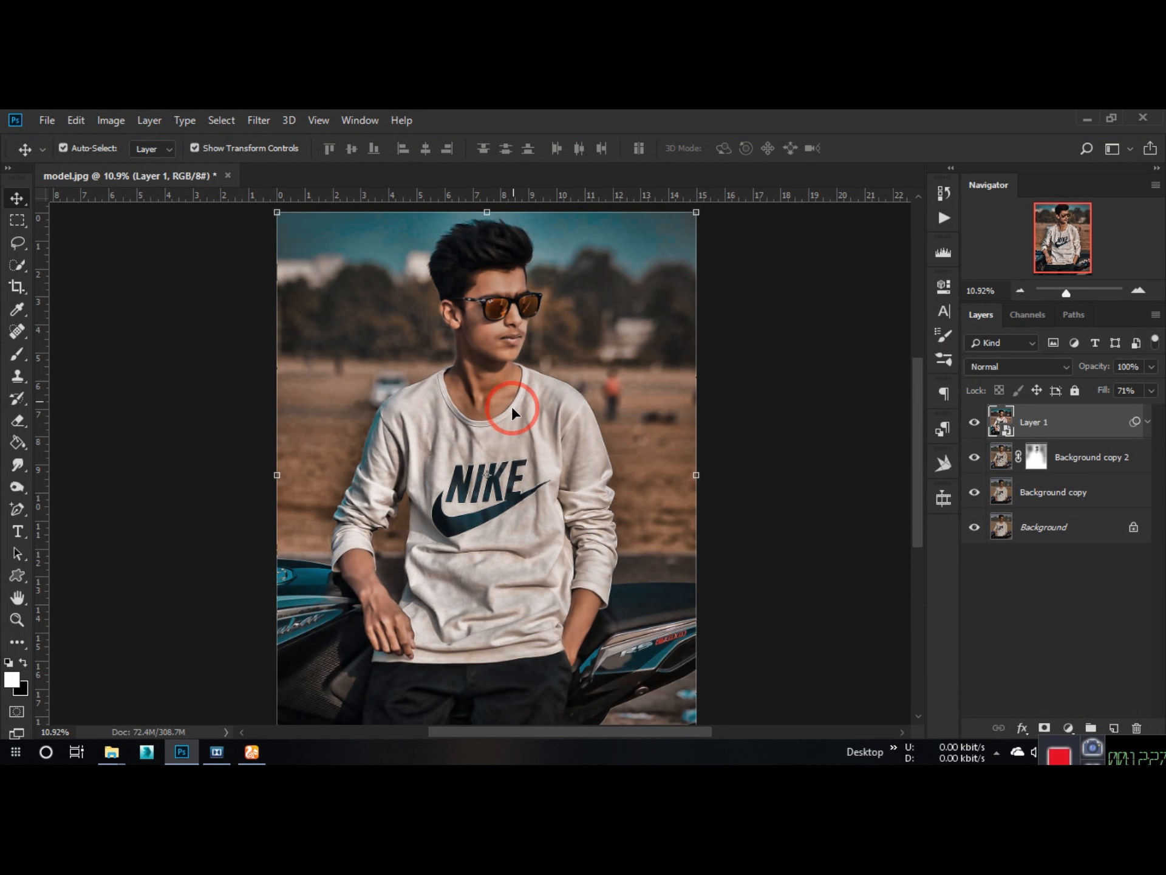
# Step: Choose the Dodge tool with Midtones range and 15% exposure, and rasterize Layer 1 for painting
pyautogui.scroll(-2, 471, 359)
pyautogui.scroll(10, 461, 322)
pyautogui.scroll(-7, 508, 321)
pyautogui.click(18, 487)
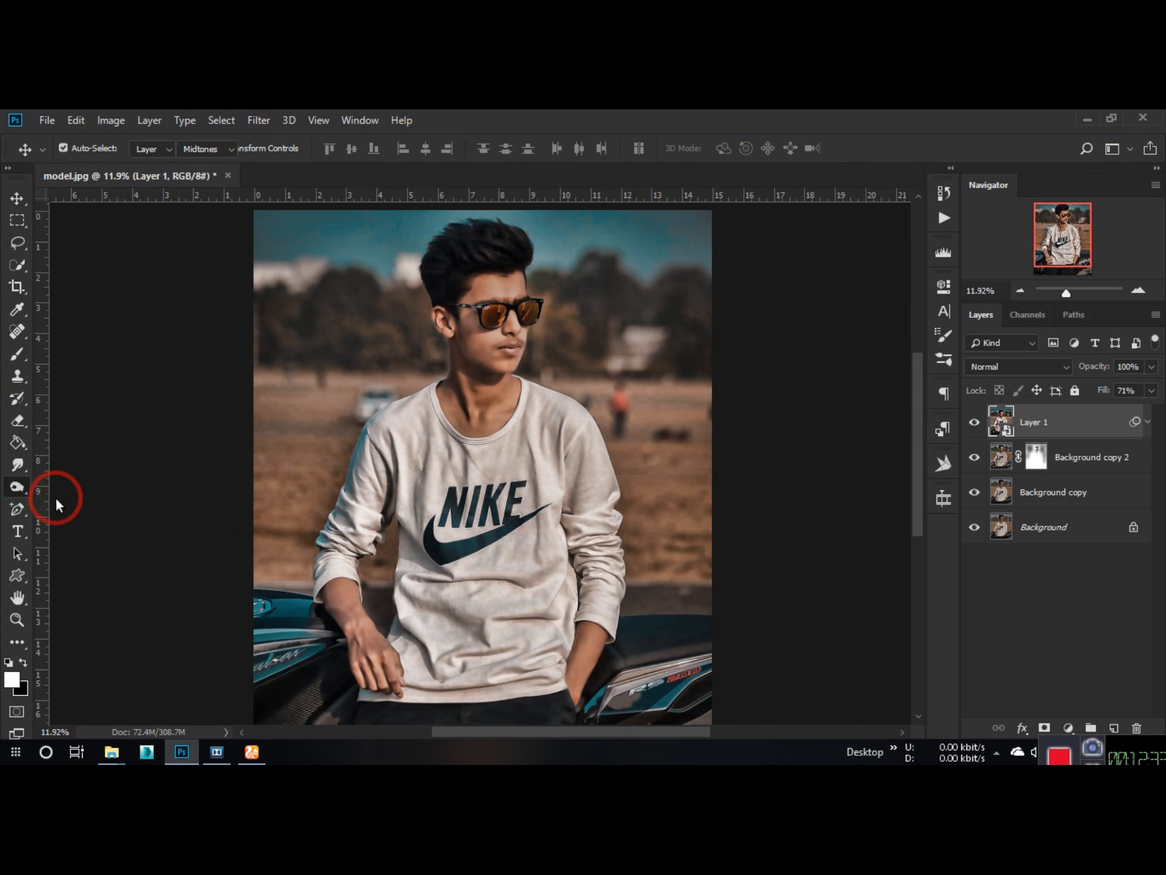
pyautogui.rightClick(18, 487)
pyautogui.click(93, 488)
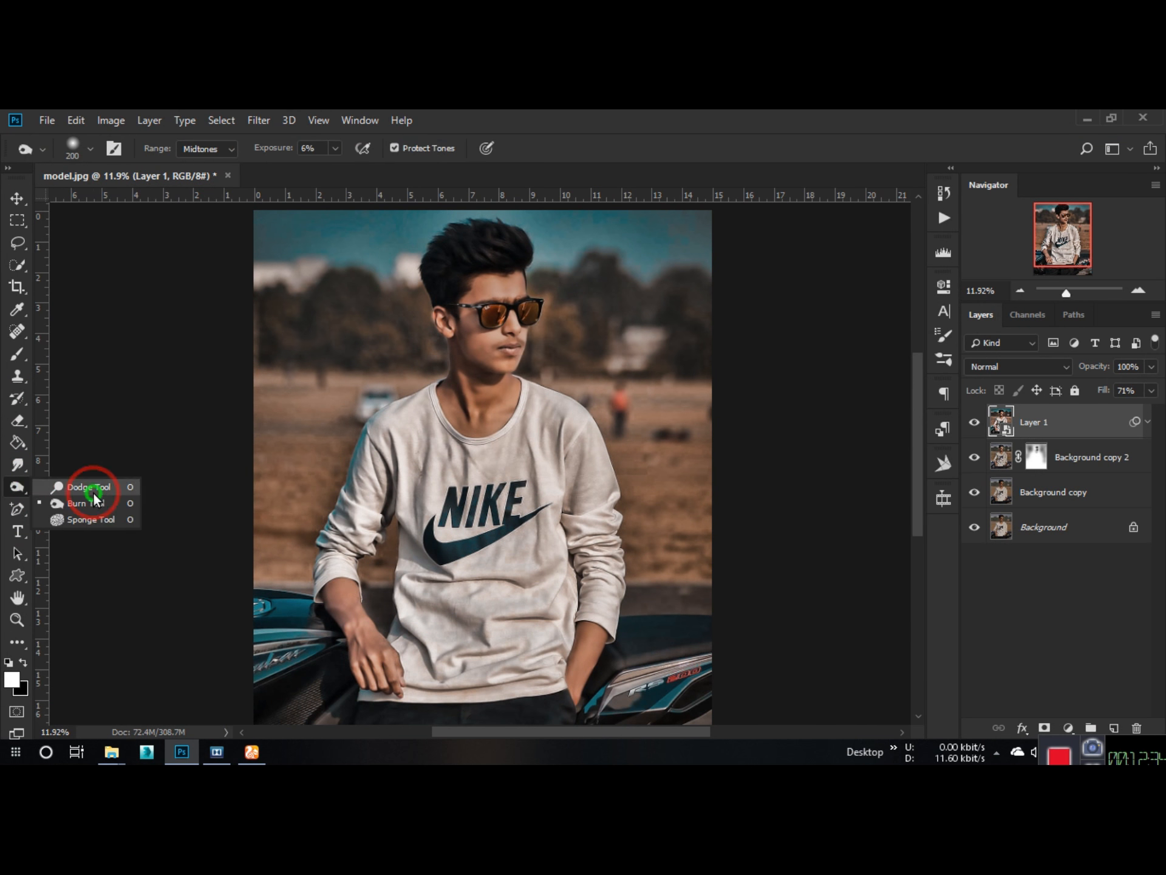
pyautogui.rightClick(1073, 425)
pyautogui.click(958, 395)
# Step: Brighten the man's face and neck with the Dodge tool, using a brush enlarged to 1200 px
pyautogui.scroll(3, 462, 328)
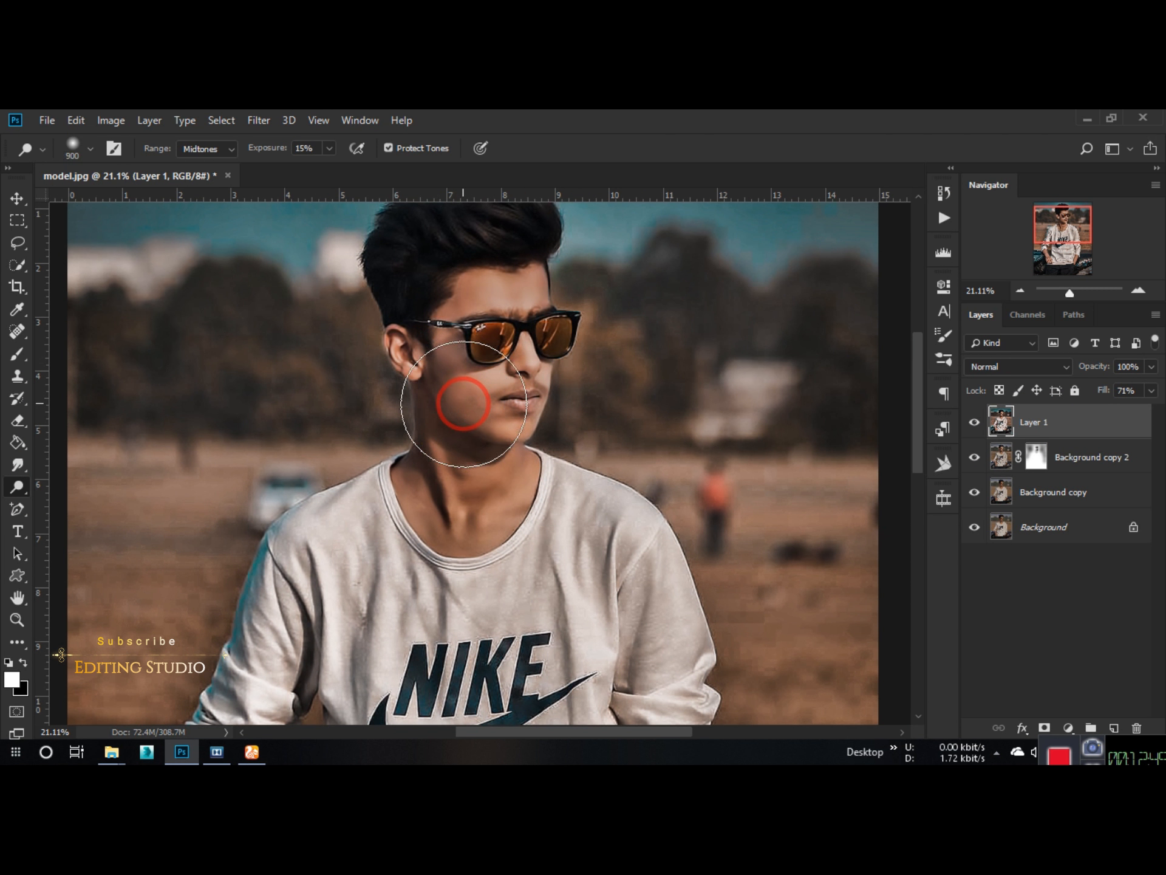
pyautogui.press(']')
pyautogui.press(']')
pyautogui.press(']')
pyautogui.click(498, 330)
pyautogui.click(472, 462)
pyautogui.click(496, 323)
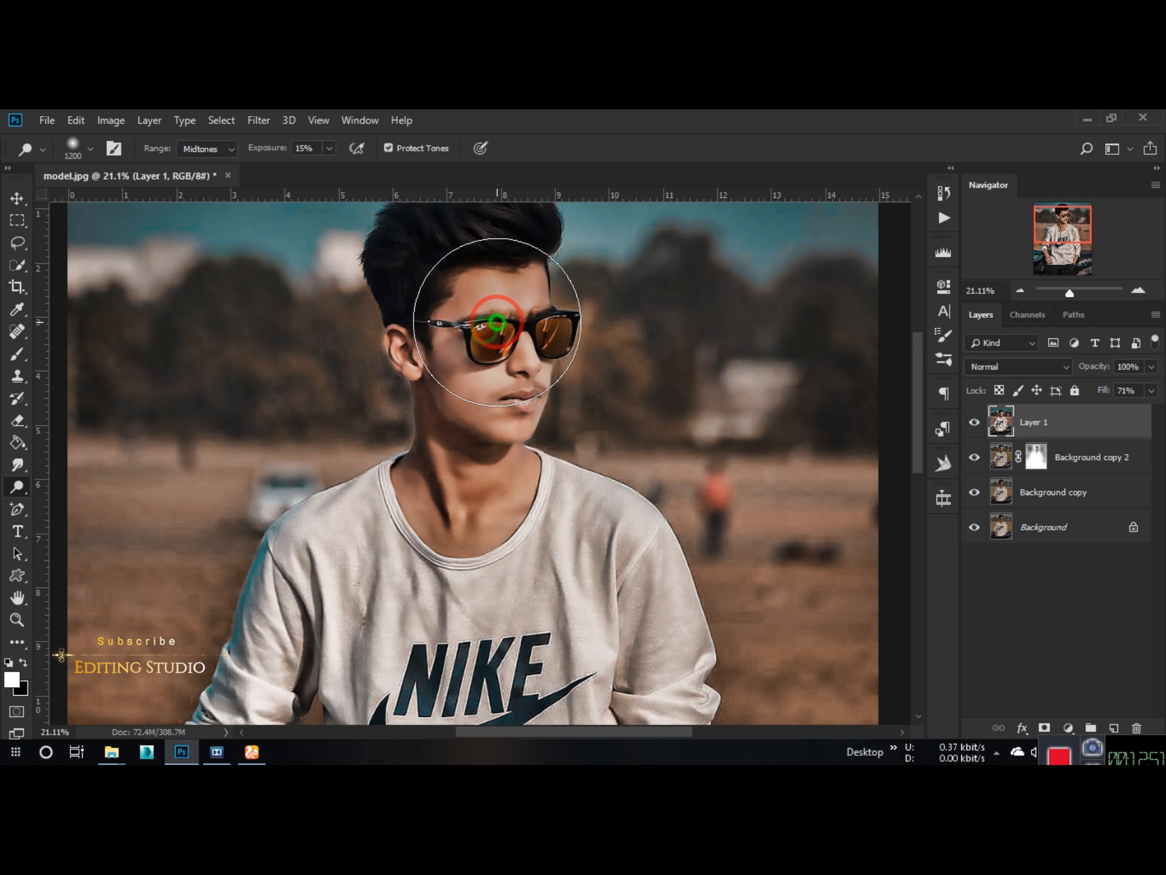
pyautogui.click(444, 454)
pyautogui.scroll(-6, 462, 528)
pyautogui.moveTo(464, 528); pyautogui.dragTo(492, 377)
# Step: Brighten the man's forearm and hand resting on the motorcycle with a smaller Dodge brush of 800 and 700 px
pyautogui.press('[')
pyautogui.press('[')
pyautogui.press('[')
pyautogui.press('[')
pyautogui.scroll(1, 362, 556)
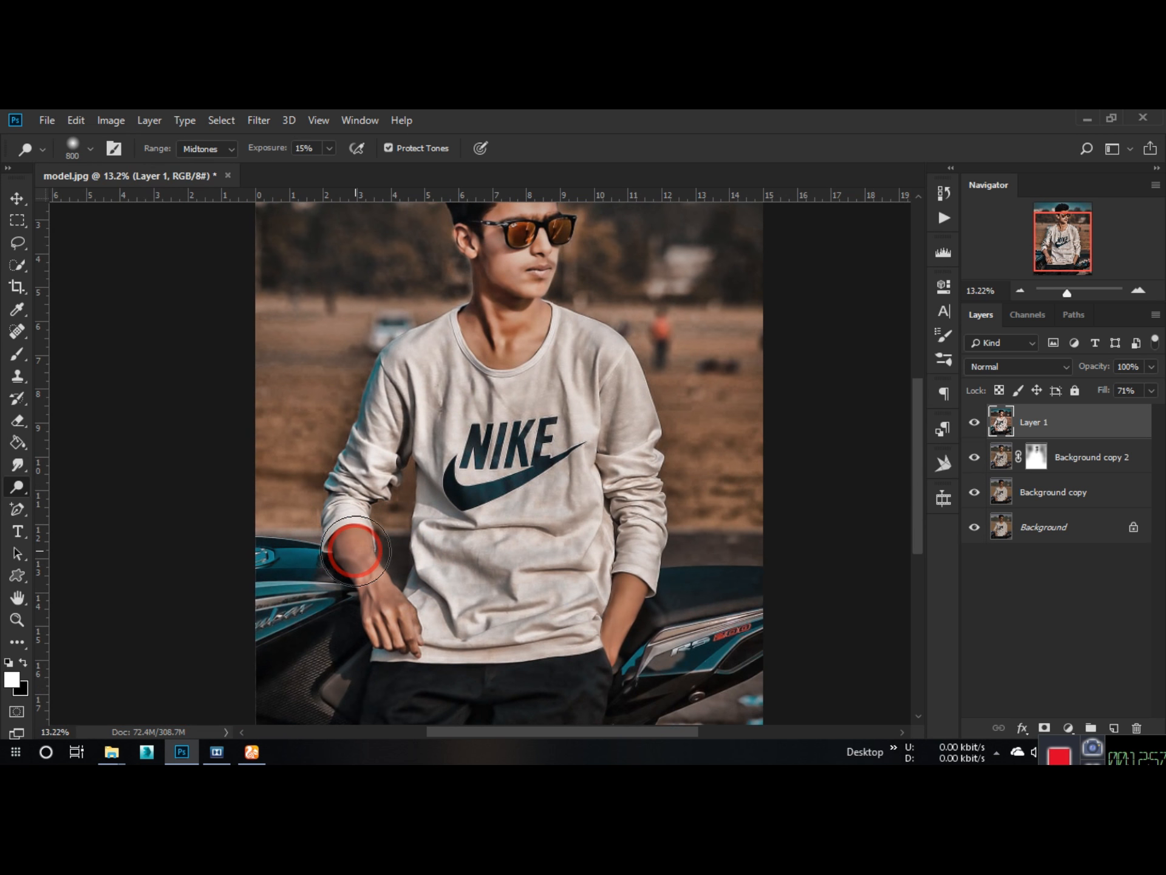
pyautogui.click(354, 551)
pyautogui.press('[')
pyautogui.click(381, 604)
pyautogui.scroll(-5, 436, 465)
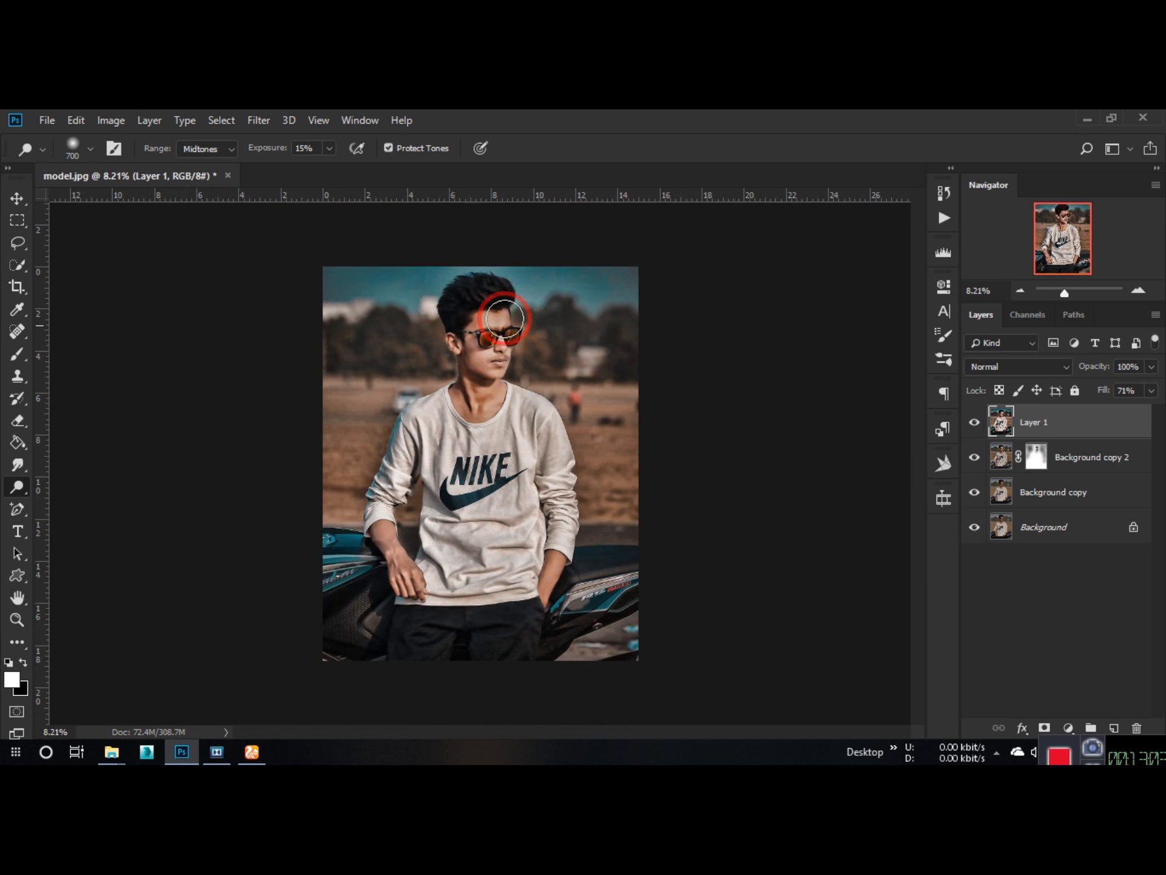
pyautogui.scroll(6, 491, 303)
pyautogui.click(1095, 763)
pyautogui.click(113, 533)
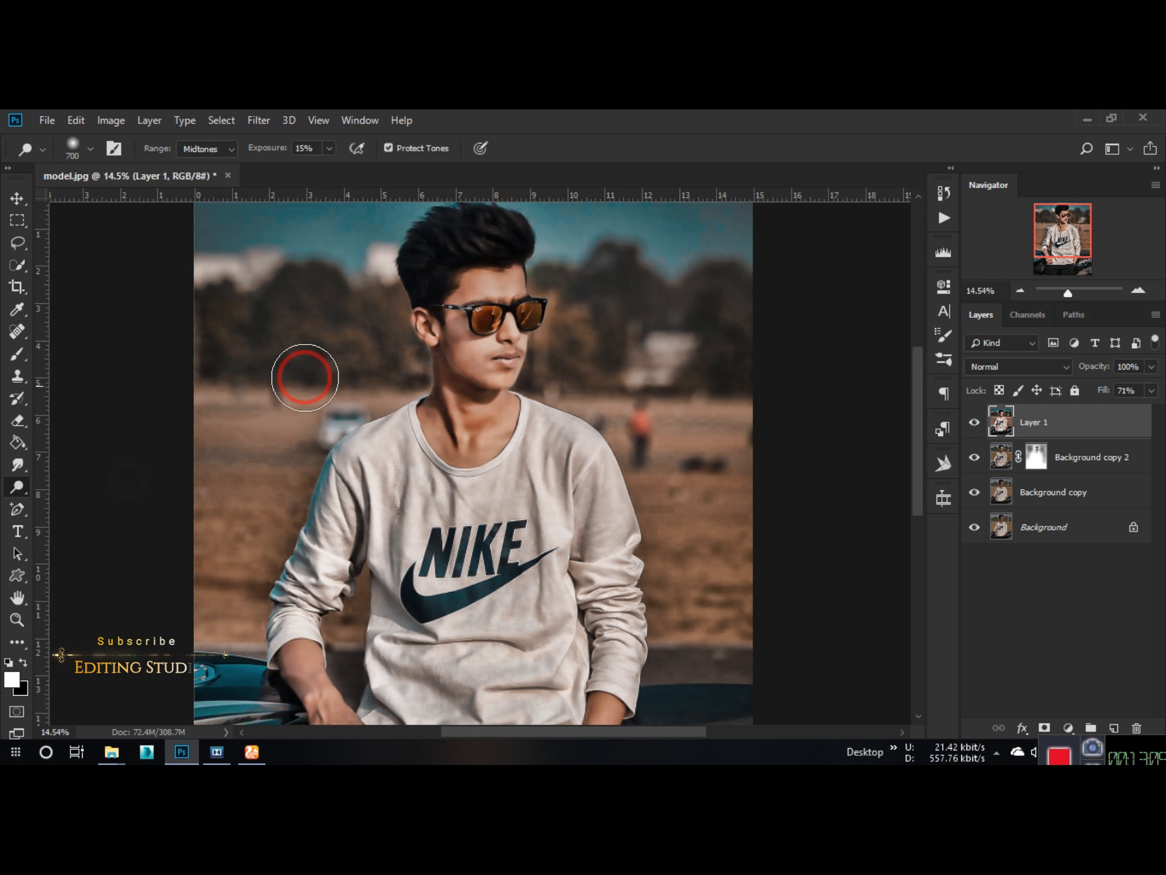
pyautogui.scroll(-3, 371, 348)
pyautogui.scroll(3, 463, 321)
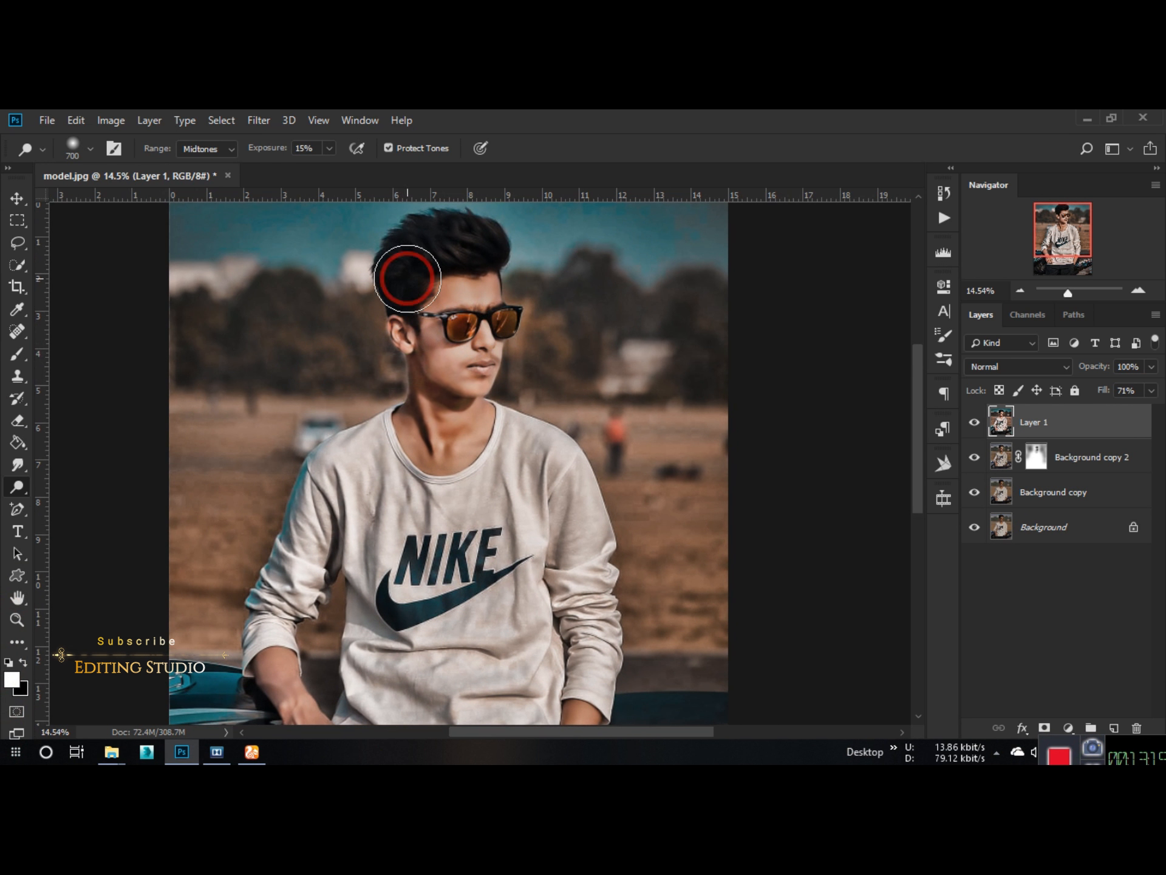
pyautogui.scroll(-1, 403, 273)
# Step: Choose the Smudge tool with the 172 px scattered bristle brush and set its strength to 50%
pyautogui.rightClick(17, 465)
pyautogui.click(81, 483)
pyautogui.click(74, 149)
pyautogui.click(245, 513)
pyautogui.click(311, 159)
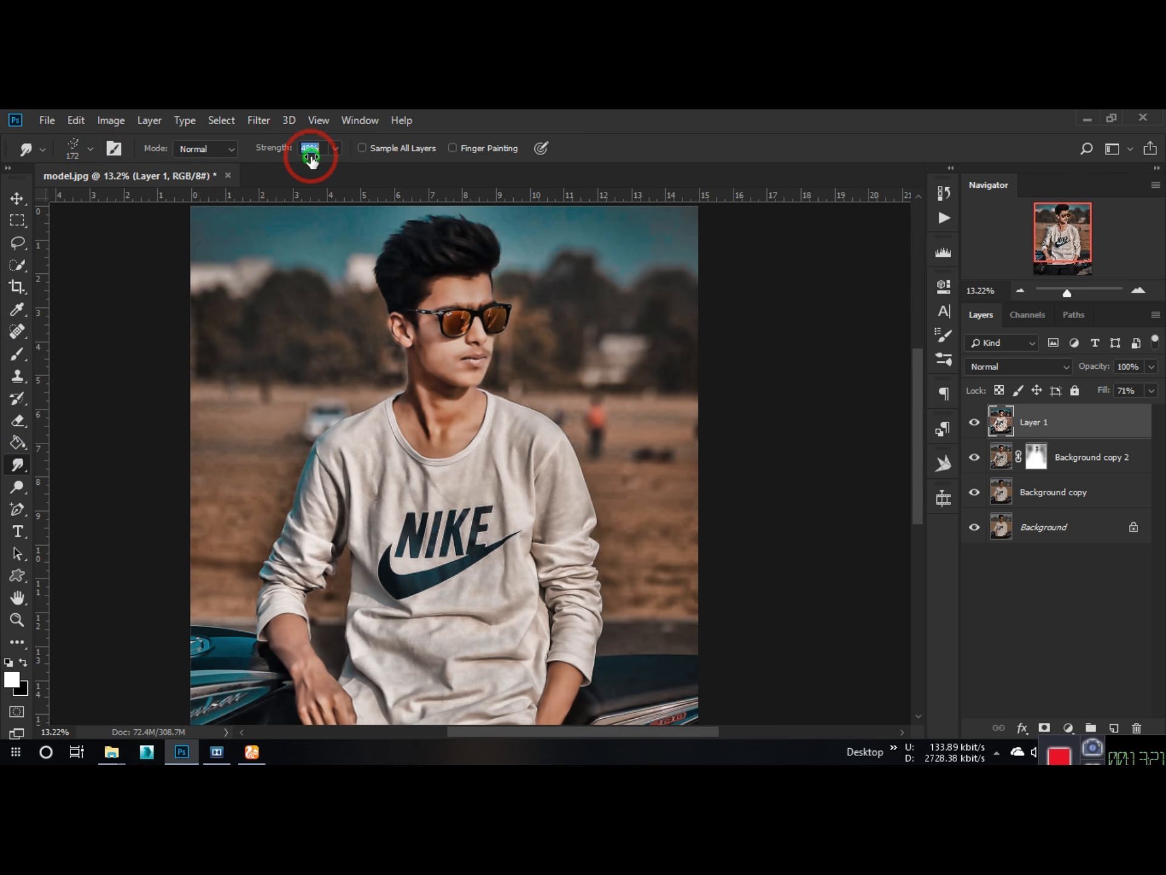
pyautogui.write('50')
# Step: Smudge the hair on Layer 1 outward along its edges and through its inner strands to give it a painted look
pyautogui.scroll(5, 398, 286)
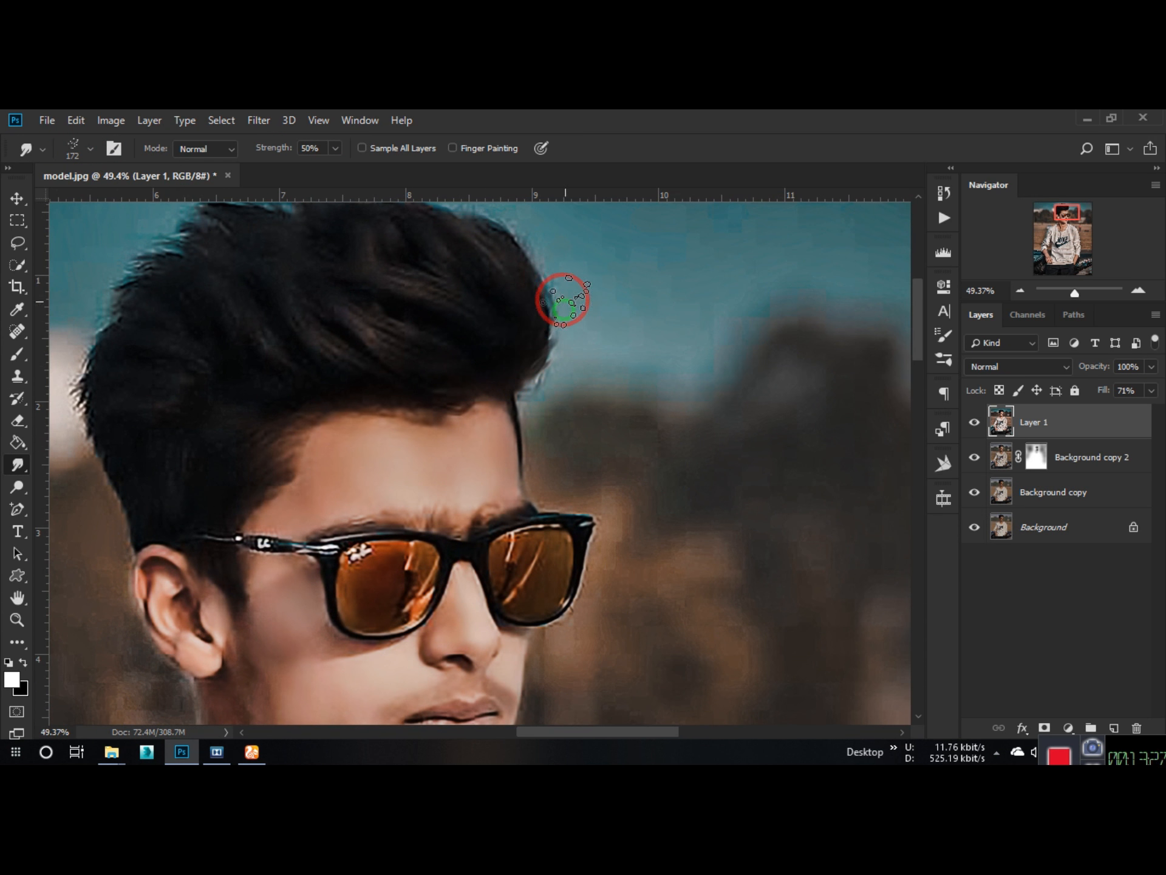
pyautogui.moveTo(518, 356); pyautogui.dragTo(588, 315)
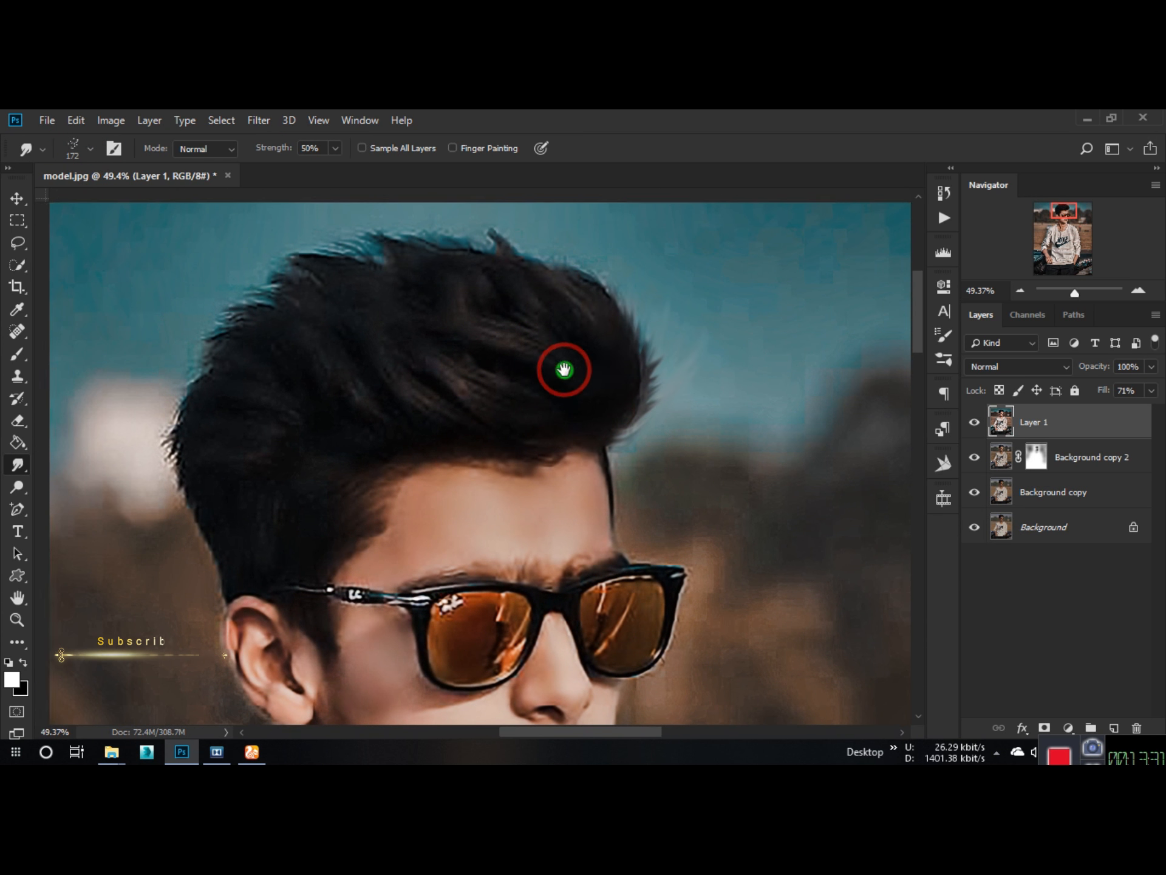
pyautogui.moveTo(563, 370)
pyautogui.mouseDown()
pyautogui.moveTo(595, 295)
pyautogui.moveTo(598, 250)
pyautogui.moveTo(562, 300)
pyautogui.moveTo(573, 288)
pyautogui.moveTo(447, 183)
pyautogui.mouseUp()
pyautogui.moveTo(492, 385); pyautogui.dragTo(419, 315)
pyautogui.moveTo(542, 376); pyautogui.dragTo(420, 357)
pyautogui.moveTo(478, 309)
pyautogui.mouseDown()
pyautogui.moveTo(603, 374)
pyautogui.moveTo(533, 246)
pyautogui.mouseUp()
pyautogui.moveTo(572, 350)
pyautogui.mouseDown()
pyautogui.moveTo(454, 347)
pyautogui.moveTo(508, 318)
pyautogui.moveTo(252, 353)
pyautogui.moveTo(400, 402)
pyautogui.moveTo(271, 387)
pyautogui.moveTo(327, 434)
pyautogui.moveTo(230, 453)
pyautogui.moveTo(222, 530)
pyautogui.moveTo(313, 481)
pyautogui.moveTo(326, 649)
pyautogui.mouseUp()
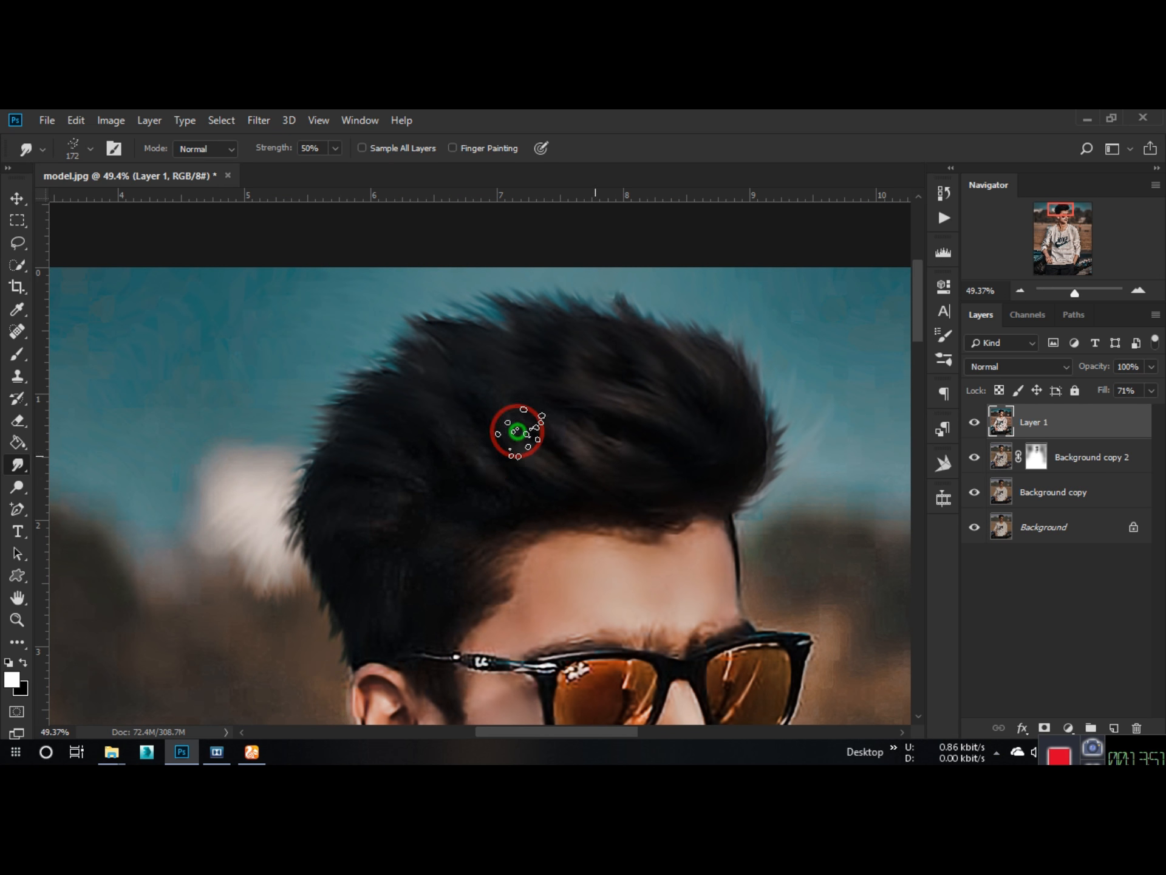
# Step: Reduce the Smudge brush to 80 px and pull finer strands from the front edge of the hair
pyautogui.press('[')
pyautogui.press('[')
pyautogui.press('[')
pyautogui.moveTo(733, 405); pyautogui.dragTo(789, 478)
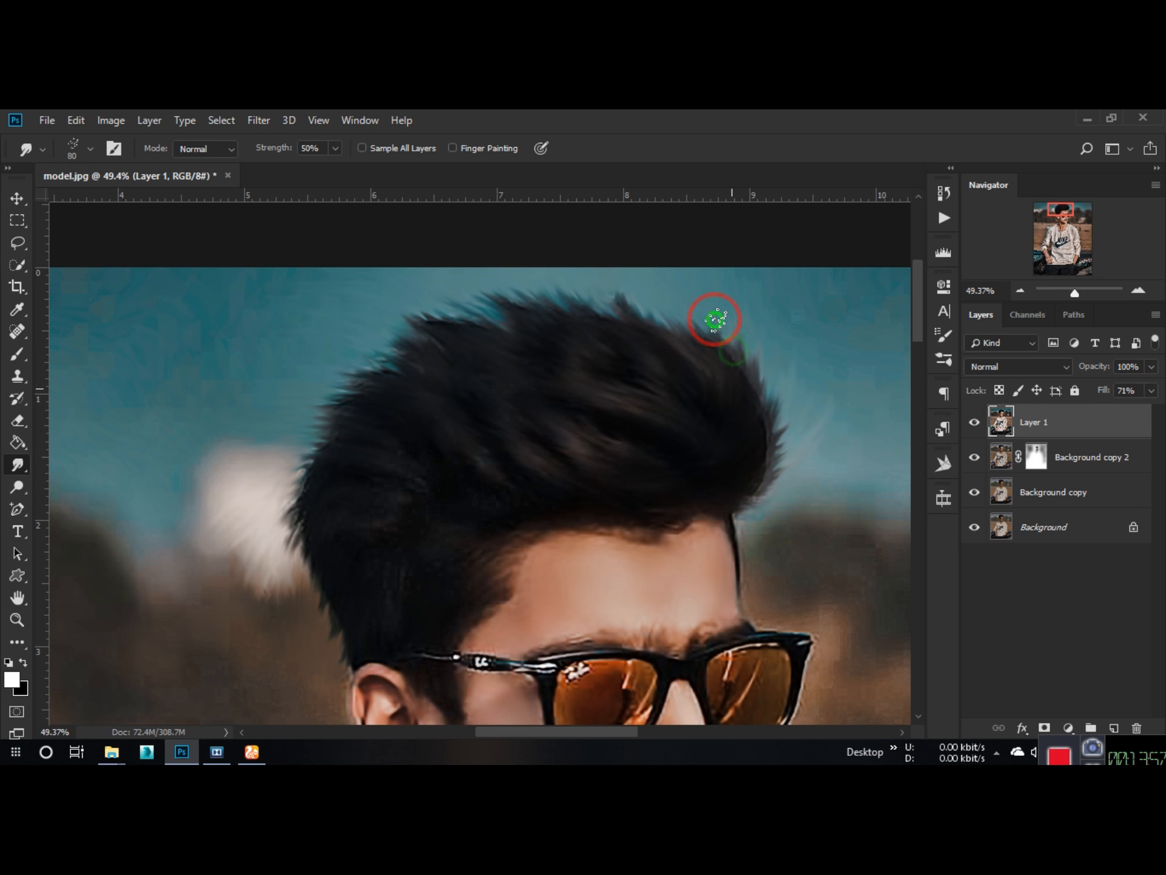
pyautogui.scroll(-5, 596, 278)
pyautogui.scroll(1, 578, 333)
pyautogui.scroll(-1, 500, 252)
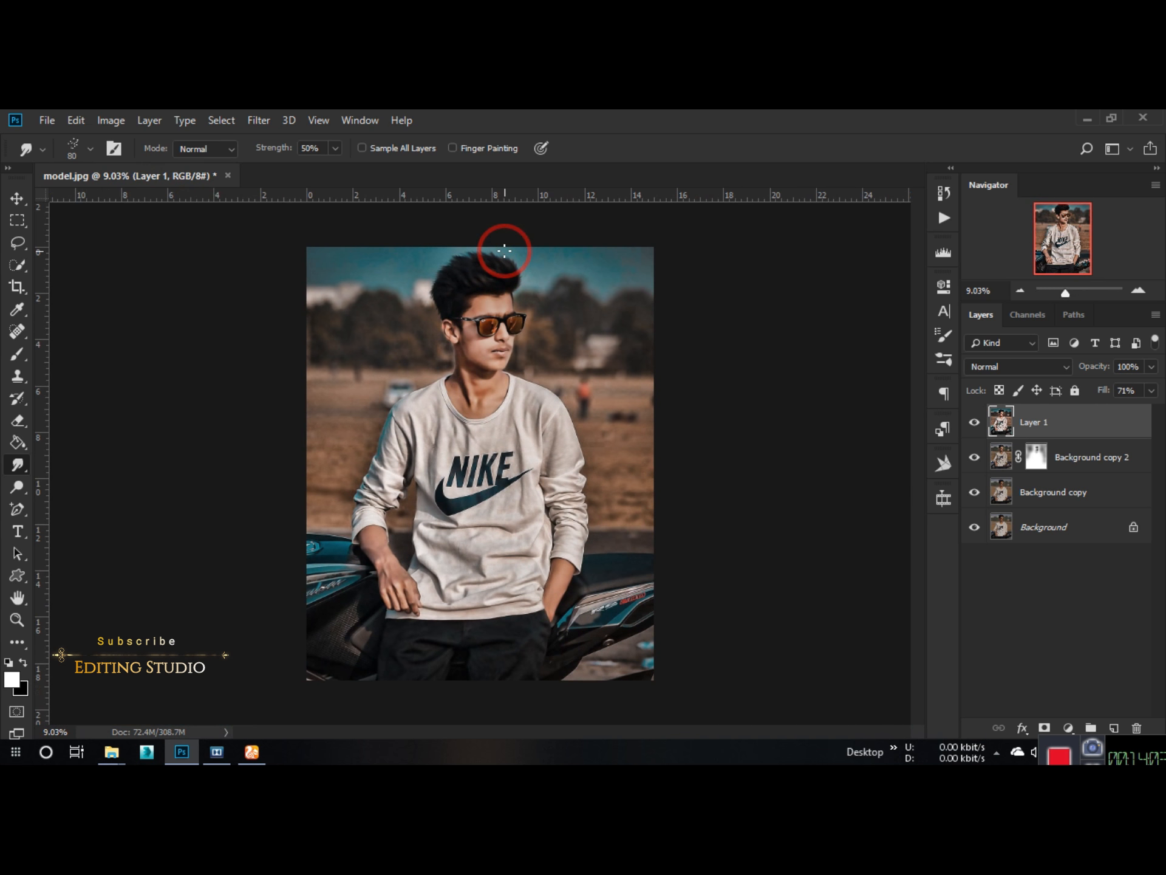
pyautogui.scroll(2, 685, 362)
pyautogui.scroll(-1, 685, 363)
# Step: Add a Curves adjustment layer above Layer 1, raising the RGB black point and slightly lifting the midtones for a faded look
pyautogui.click(1068, 727)
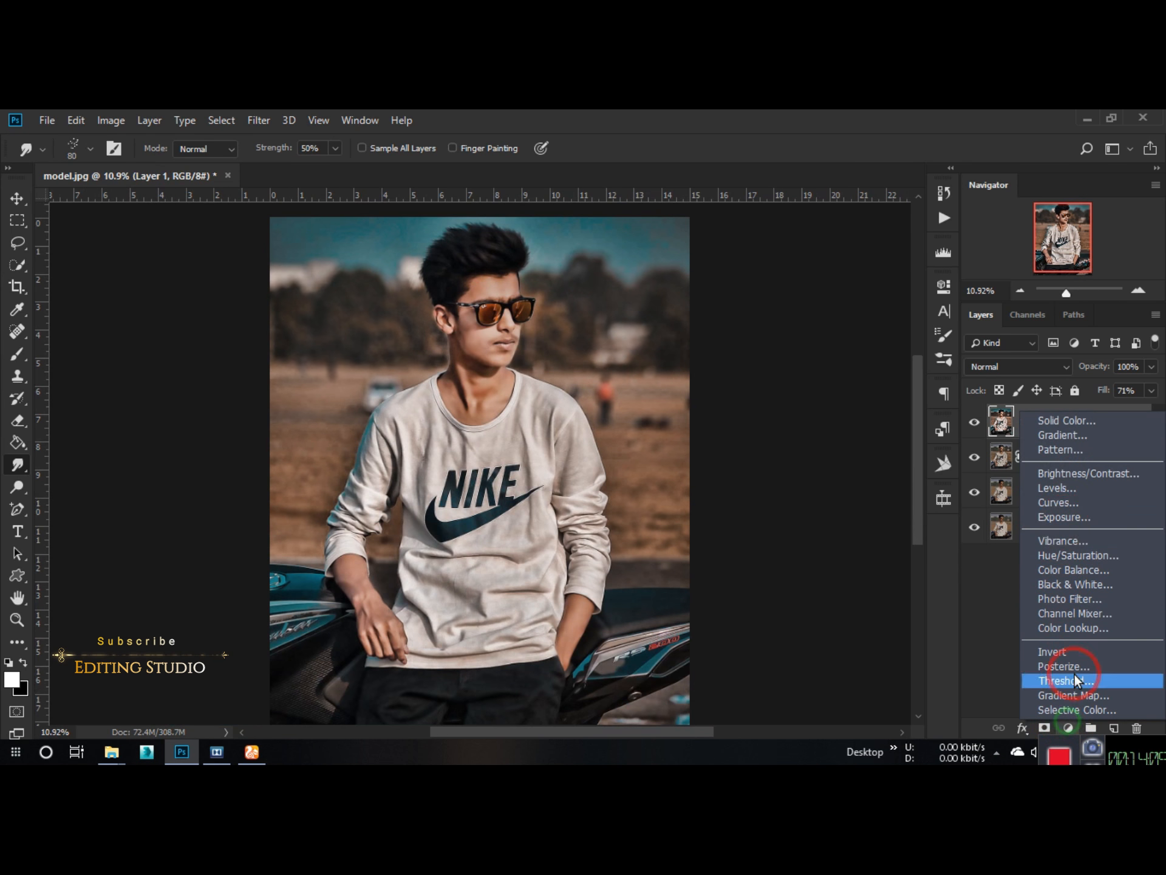
pyautogui.click(1069, 502)
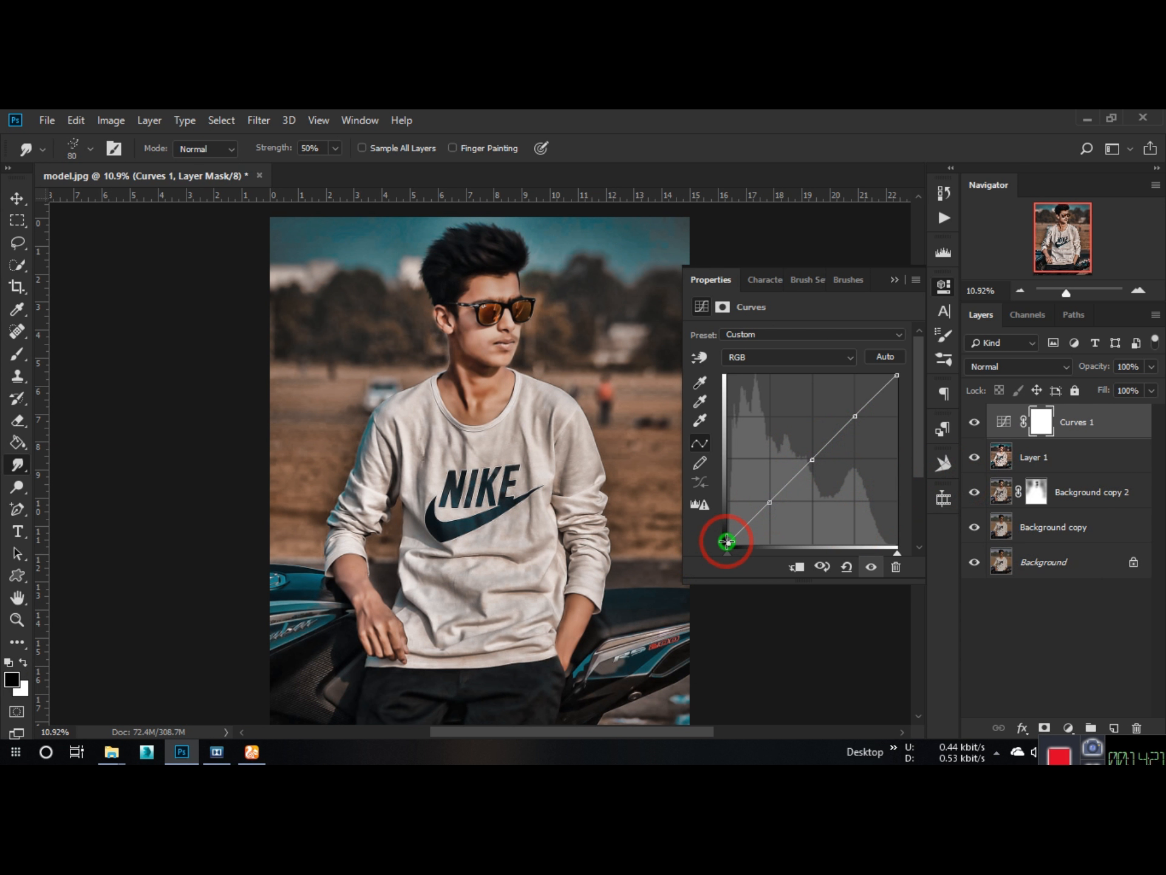
pyautogui.moveTo(727, 541); pyautogui.dragTo(771, 501)
pyautogui.moveTo(864, 413); pyautogui.dragTo(922, 363)
pyautogui.click(811, 460)
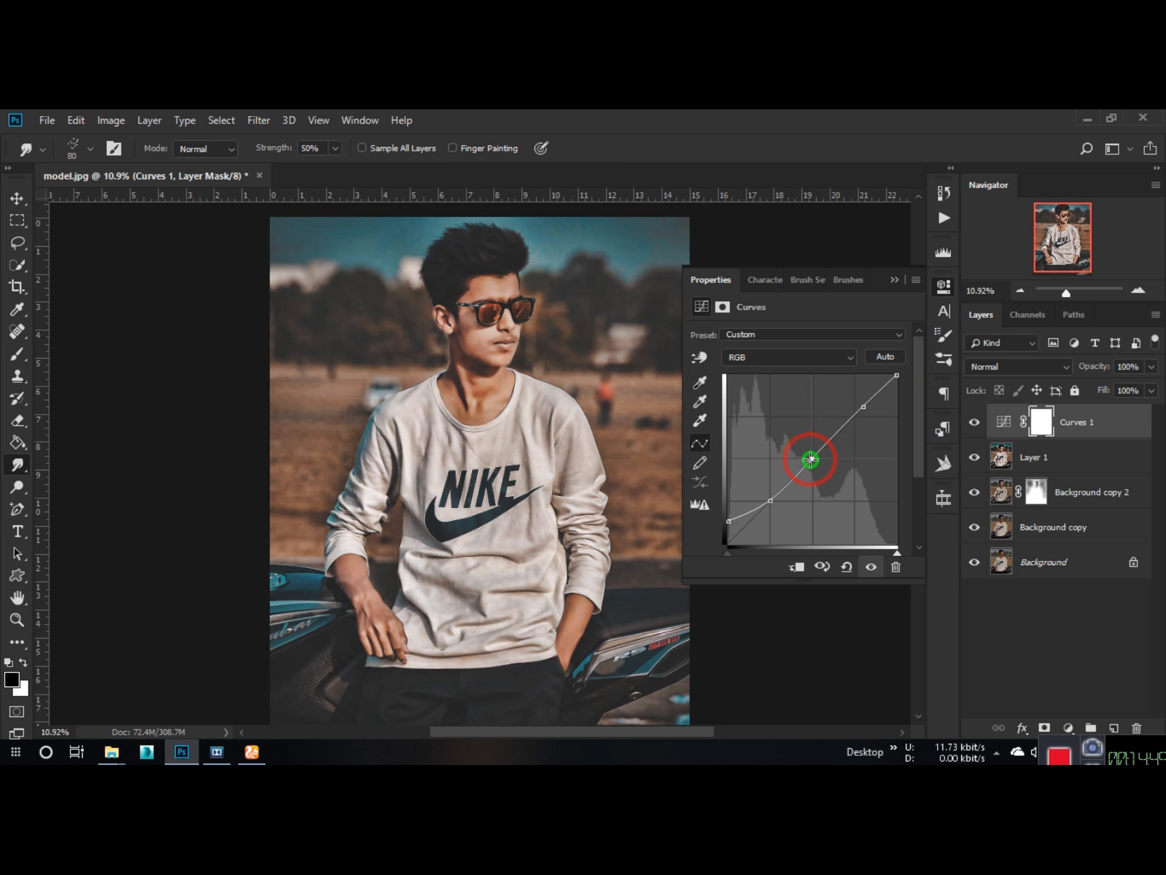
pyautogui.moveTo(727, 522); pyautogui.dragTo(726, 527)
pyautogui.click(893, 282)
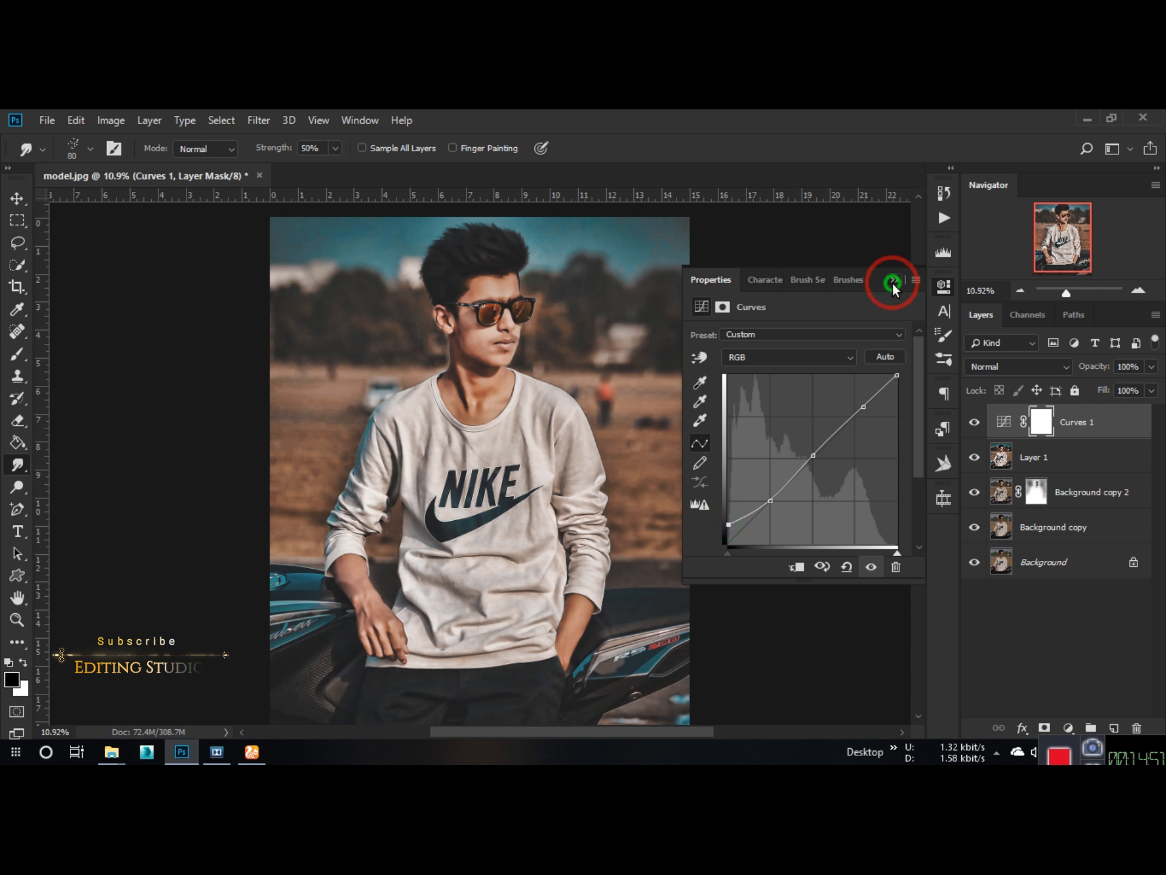
pyautogui.scroll(7, 471, 357)
pyautogui.scroll(-6, 456, 367)
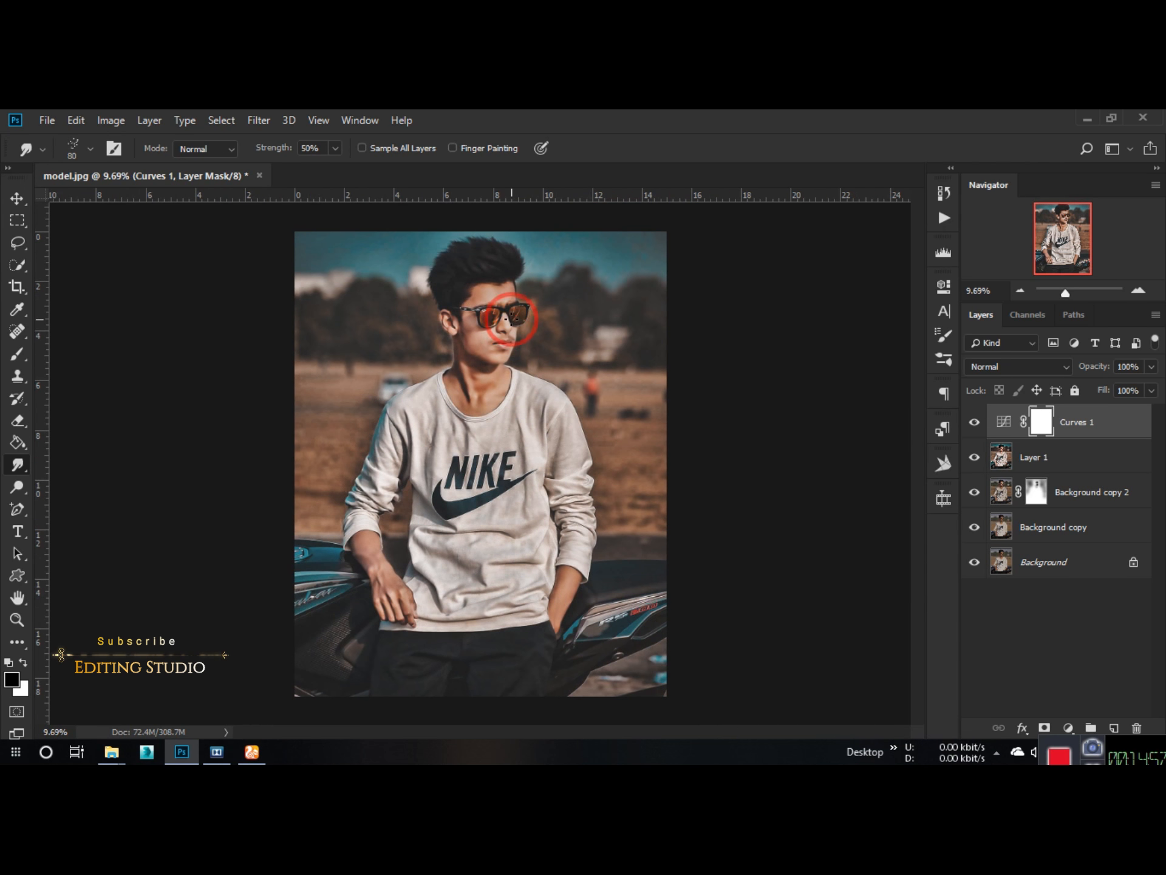
# Step: Save the edited photo to the Desktop as "model edit", picking a different file format and accepting its options
pyautogui.click(47, 120)
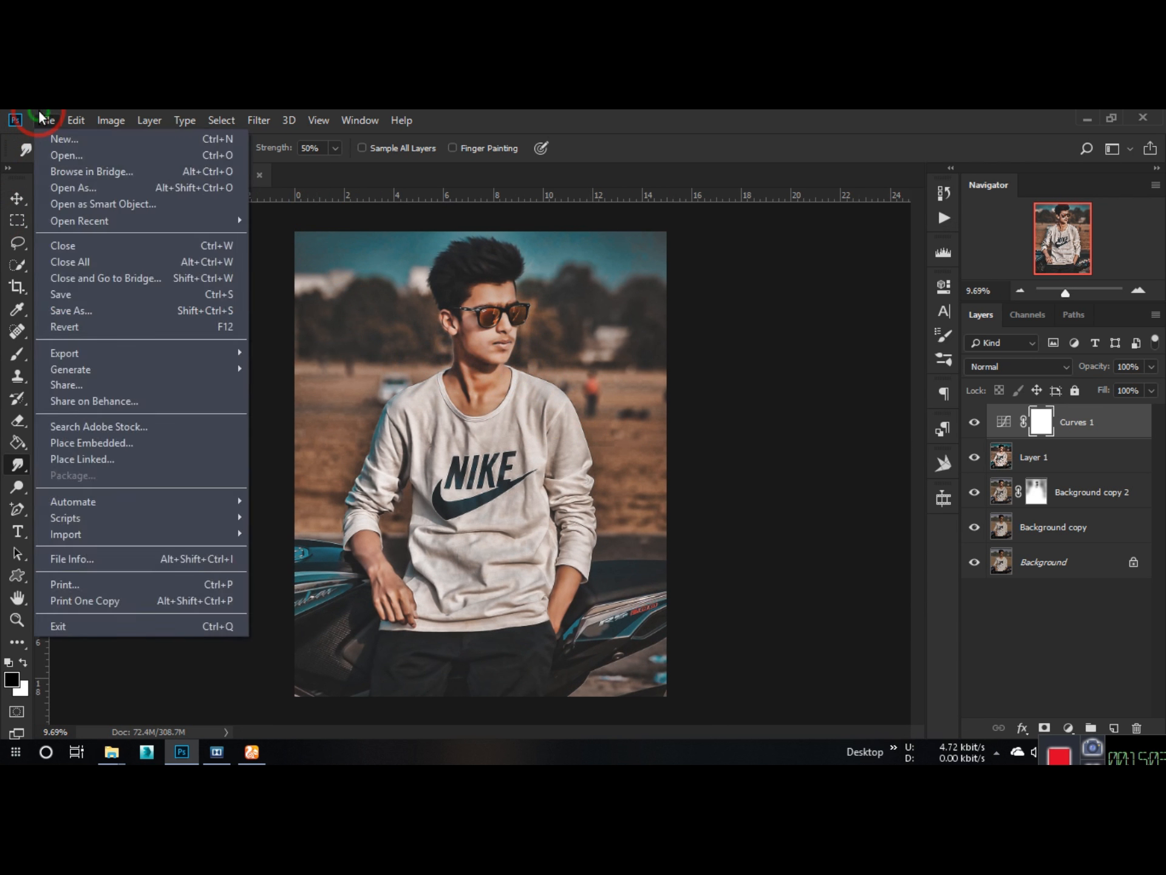
pyautogui.click(67, 310)
pyautogui.click(161, 539)
pyautogui.write('edi')
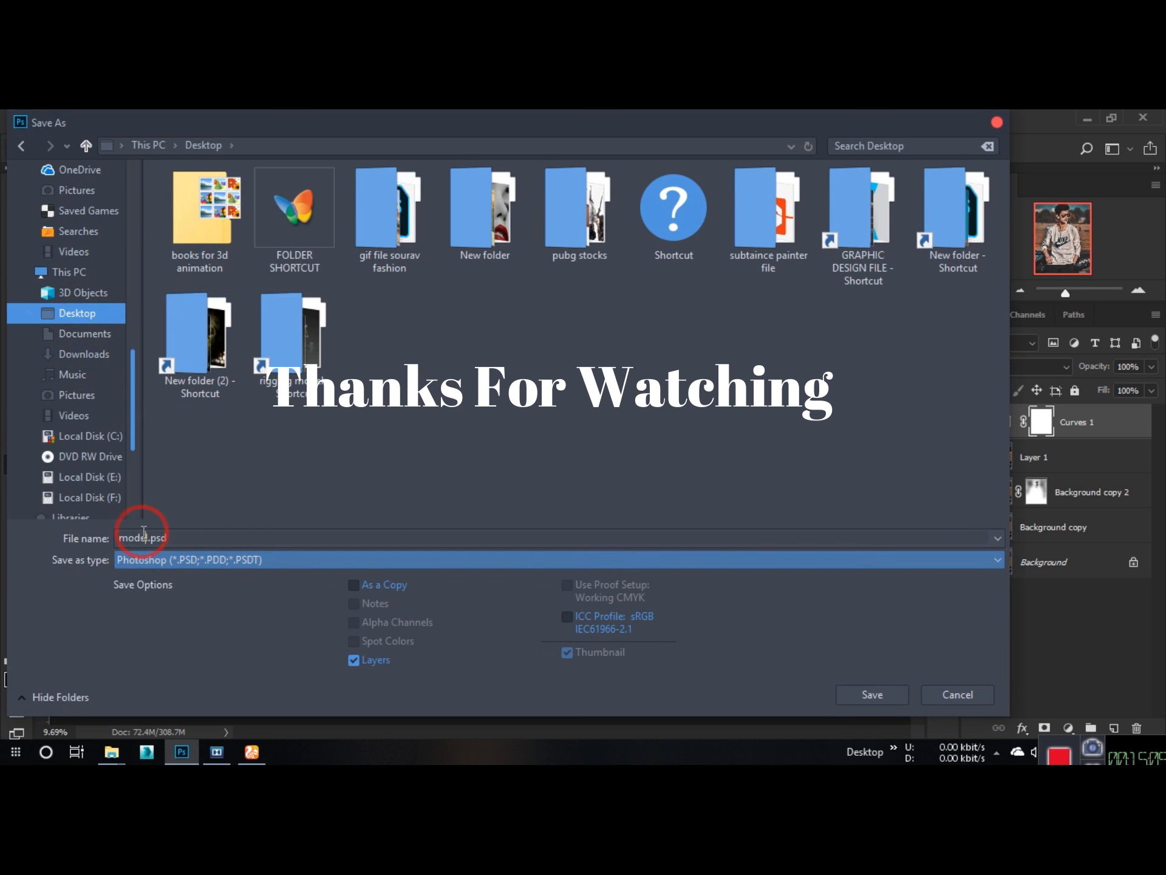
pyautogui.write('t')
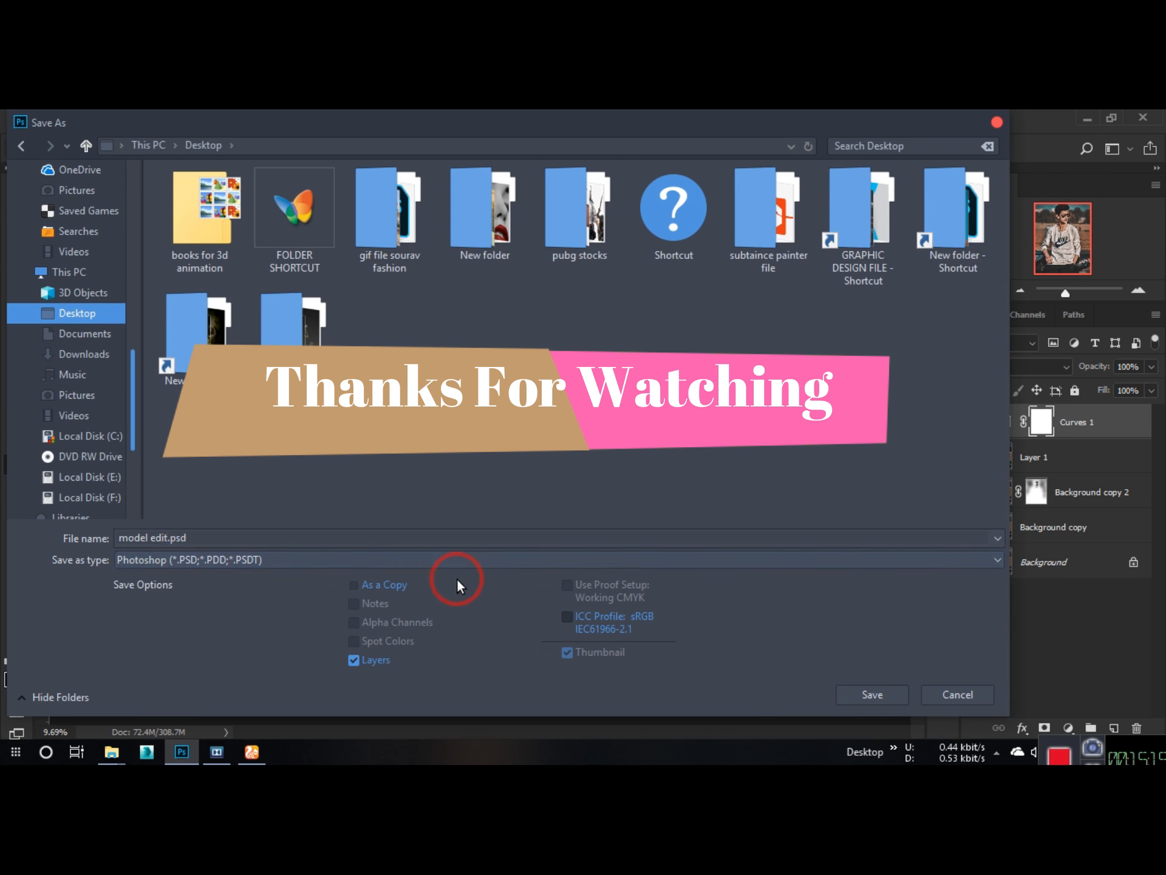
pyautogui.click(457, 560)
pyautogui.click(419, 370)
pyautogui.click(872, 695)
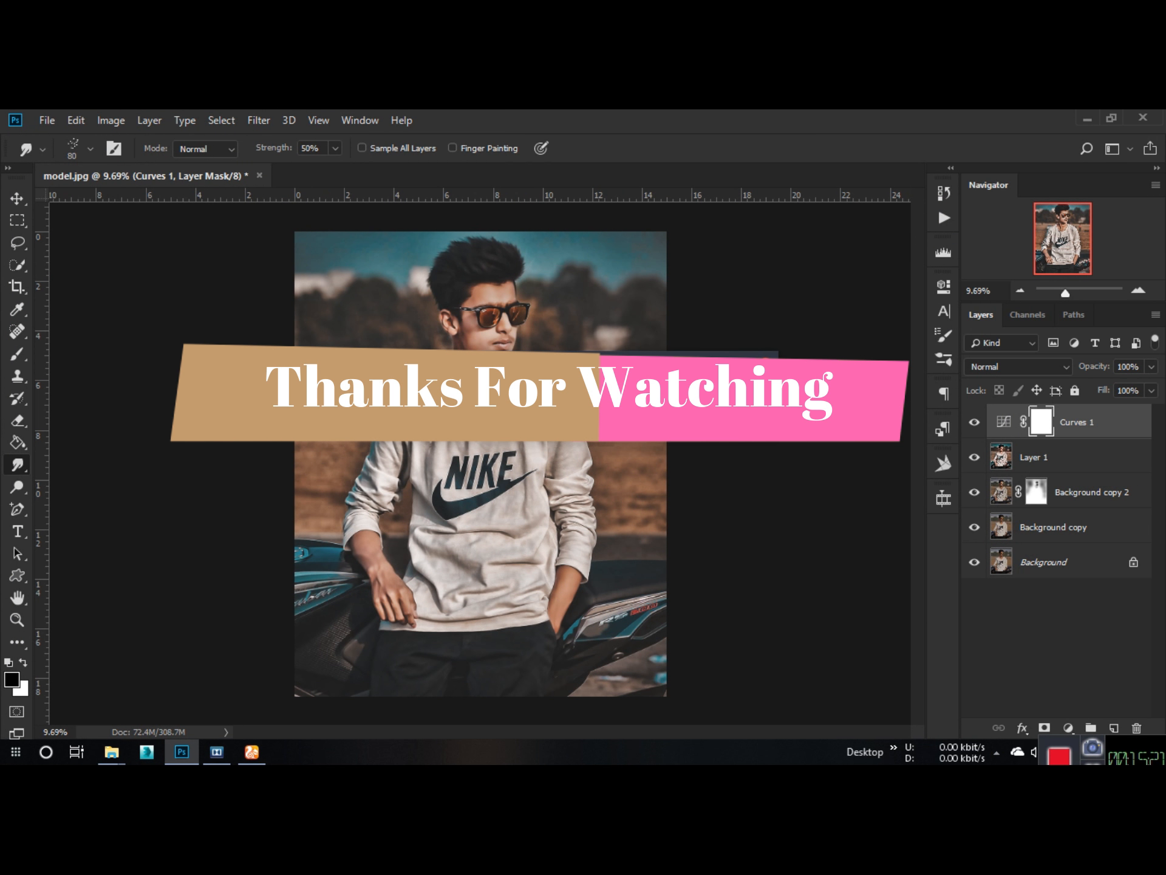
pyautogui.click(676, 247)
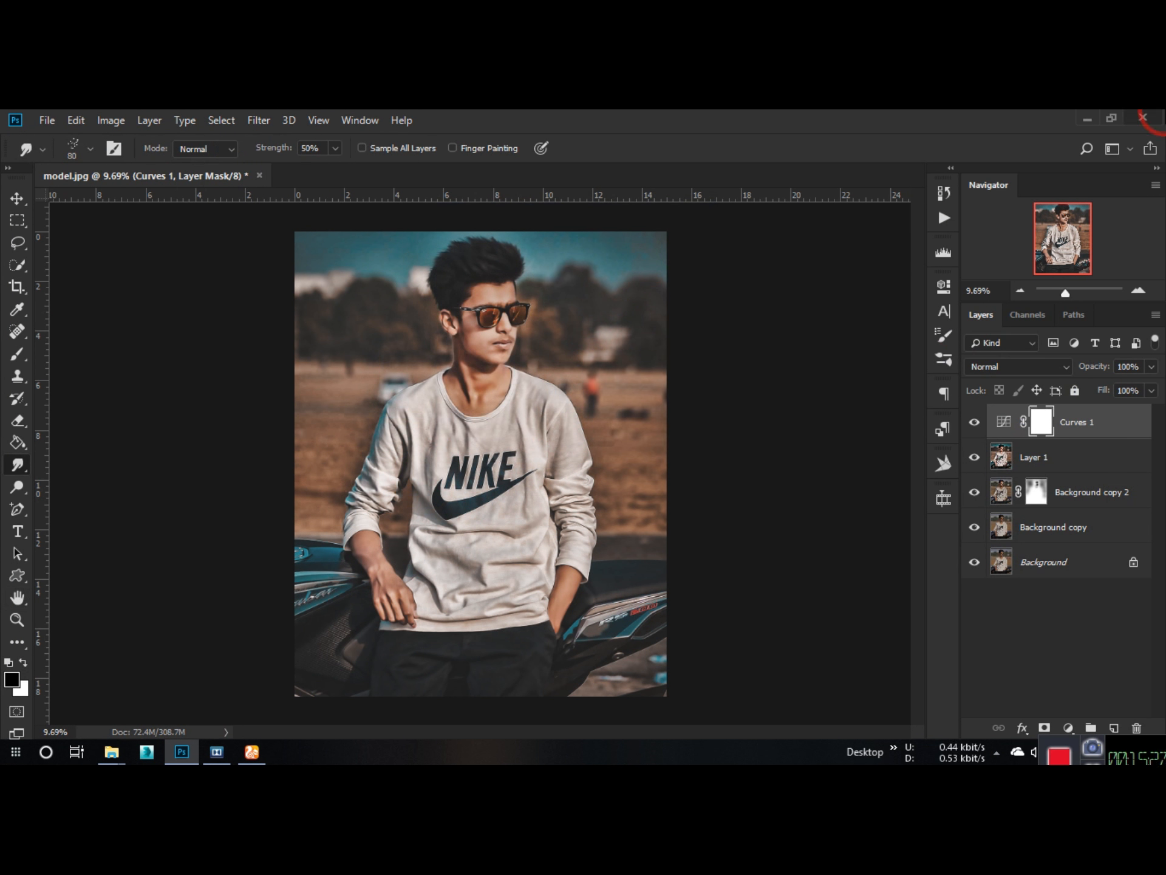